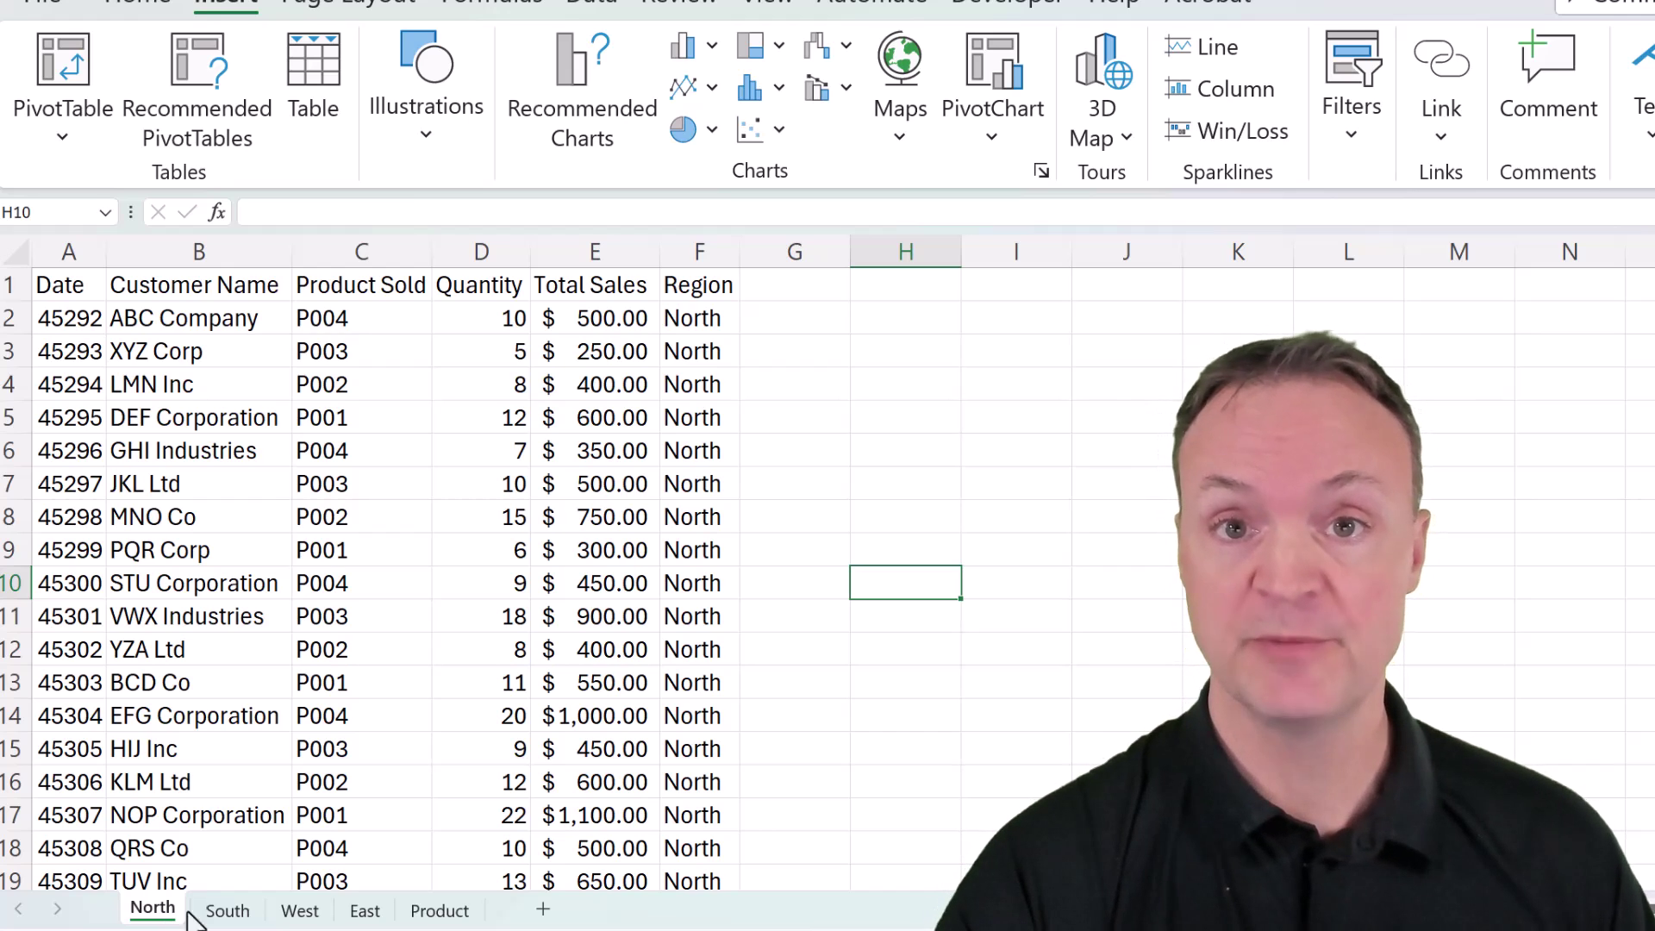
Look through the South, East and Product sheets, then return to the East sales sheet.
click(257, 916)
click(369, 917)
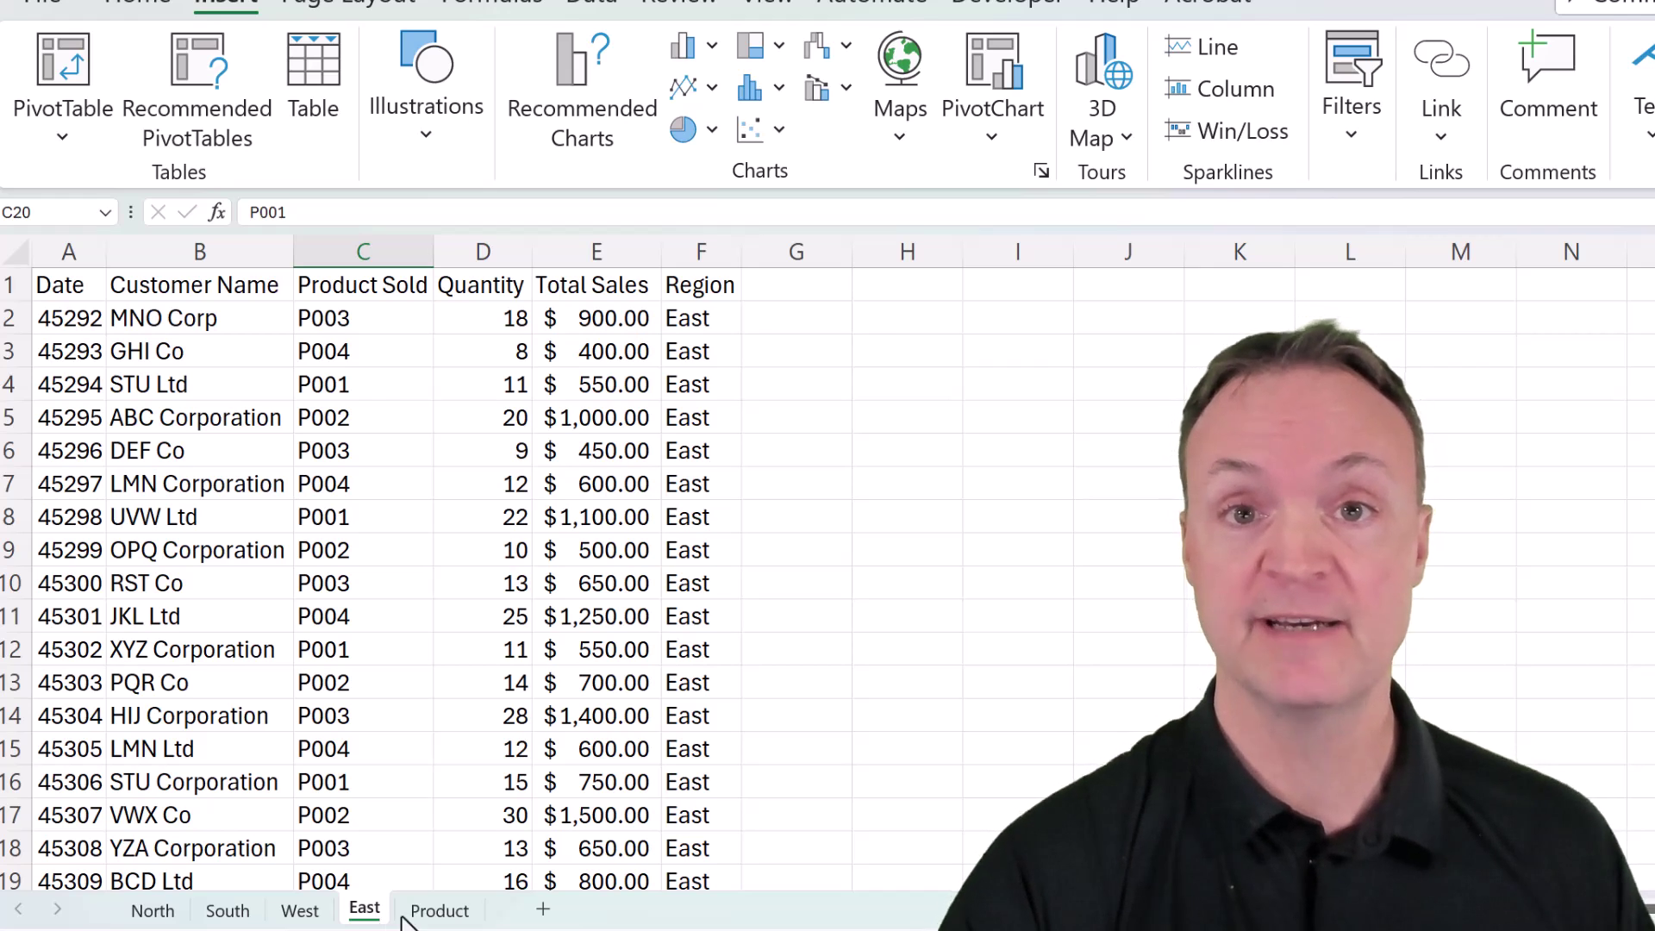
click(450, 912)
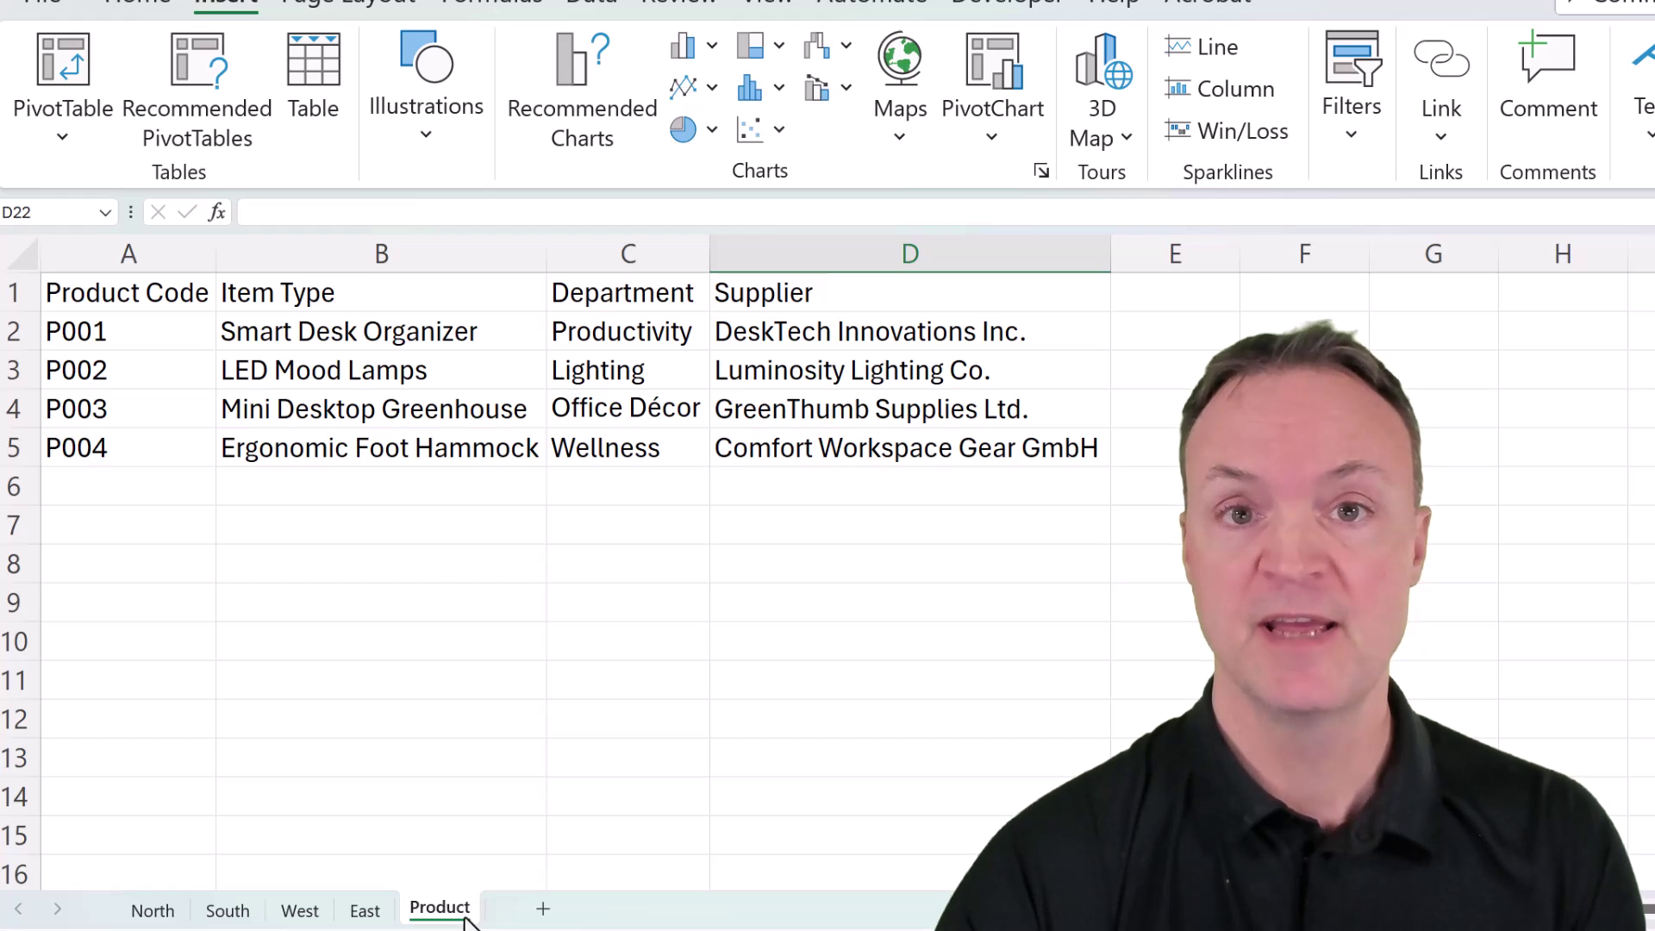
click(394, 917)
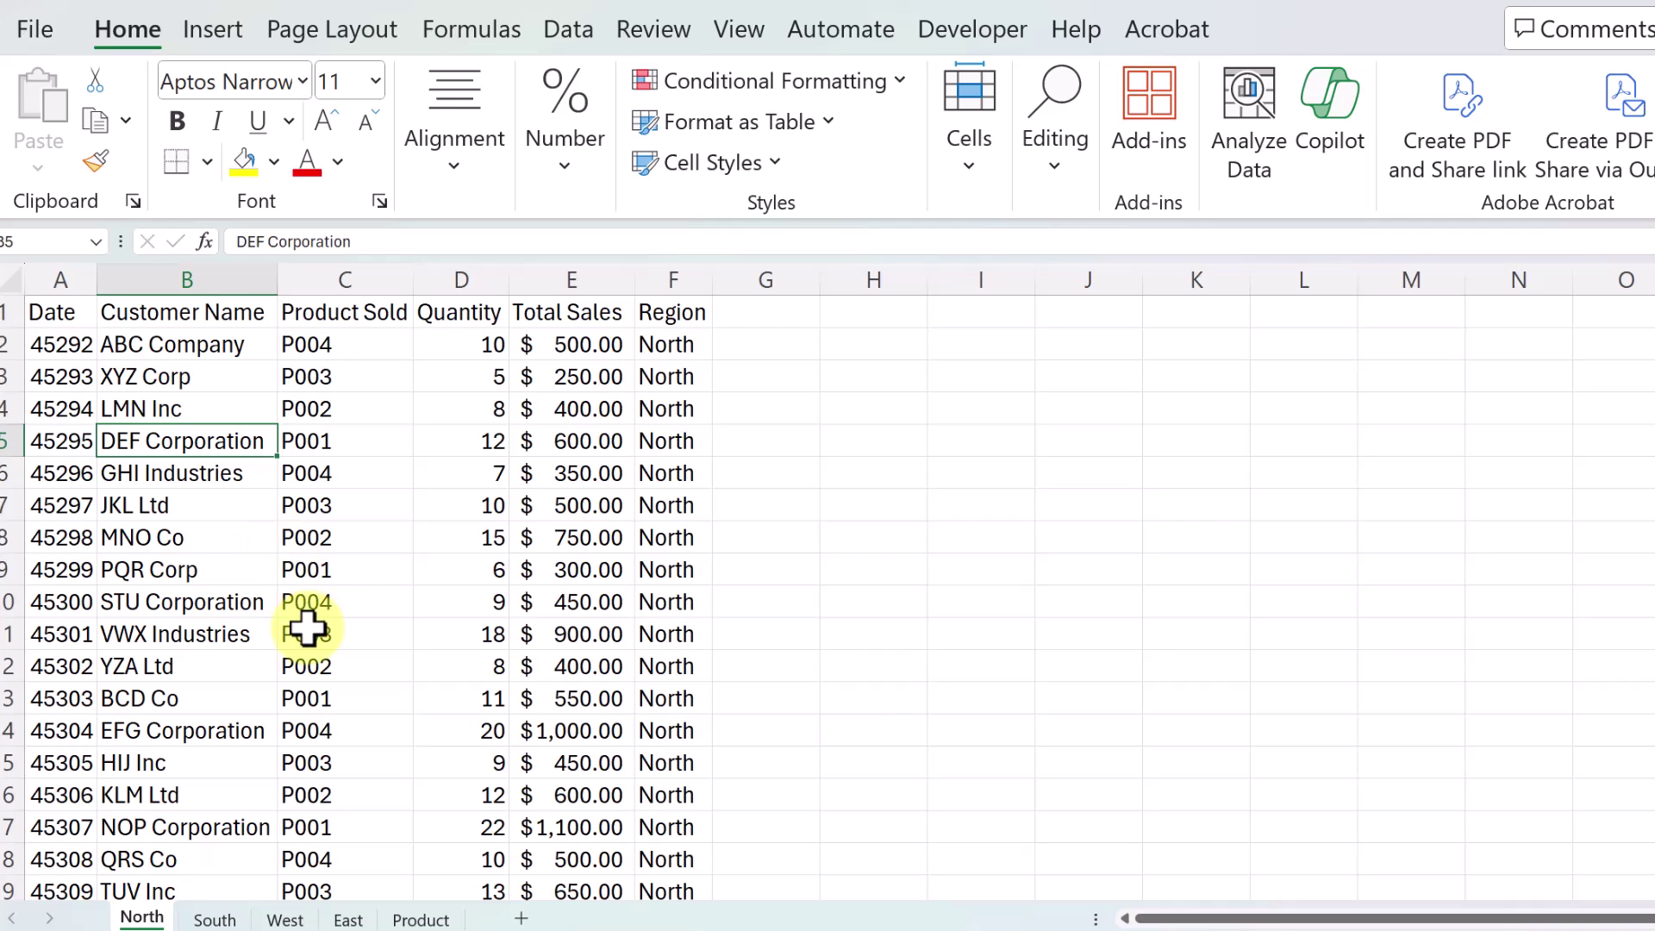
Convert the North sales range A1:F21 into a table with headers and name it North.
click(214, 369)
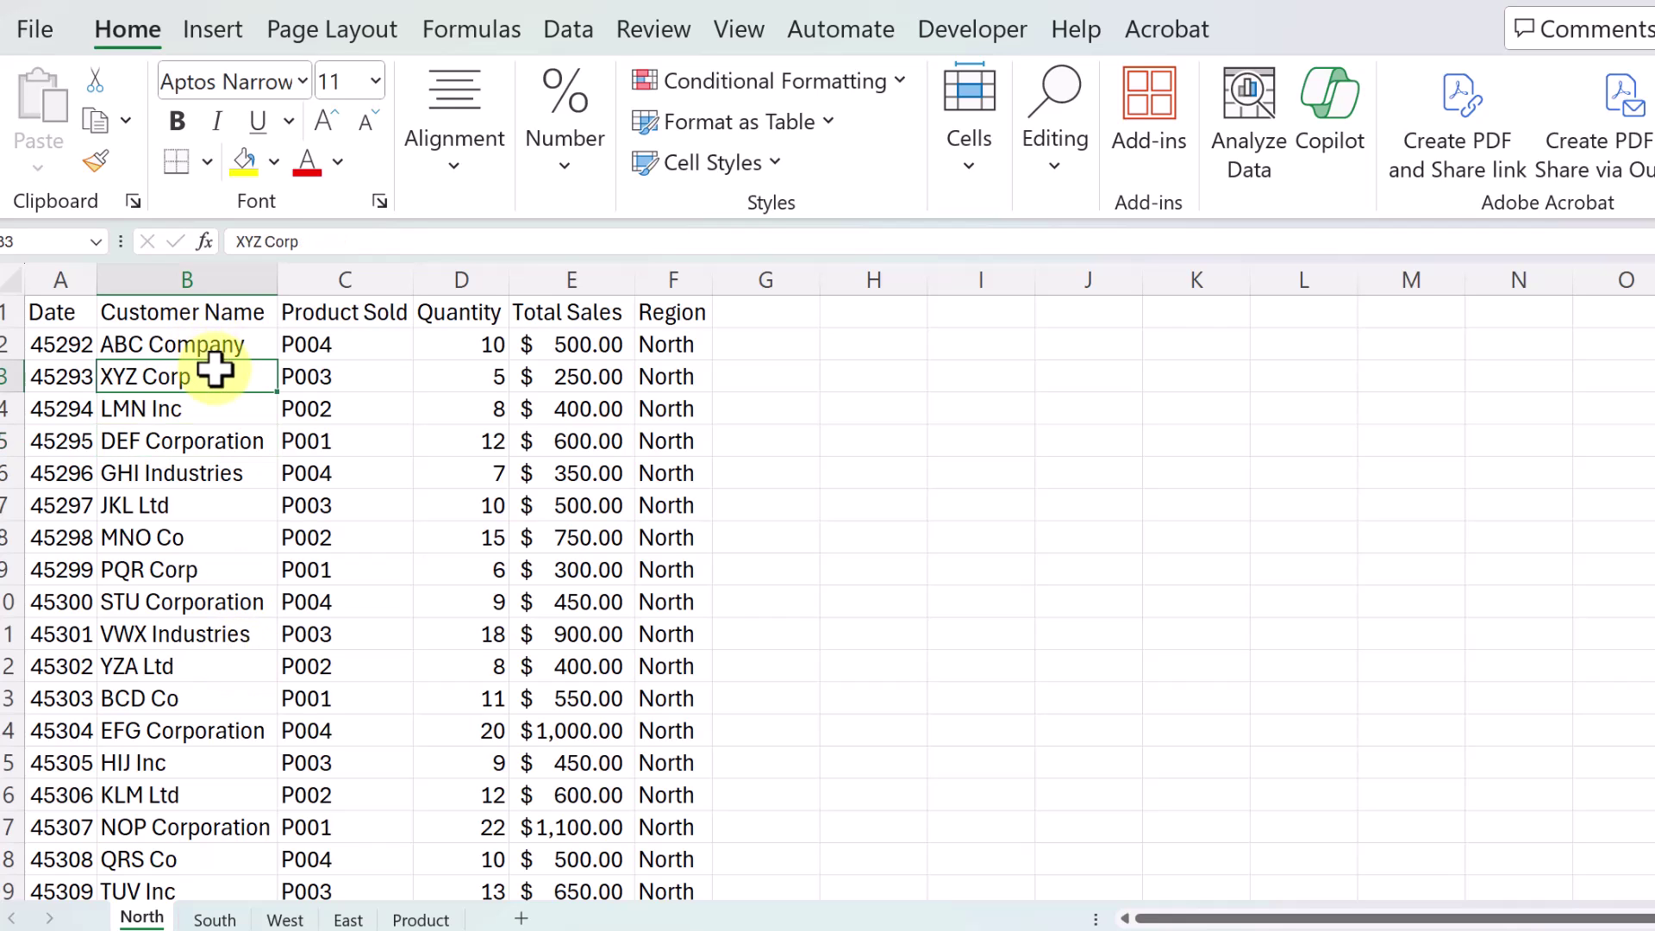
click(217, 29)
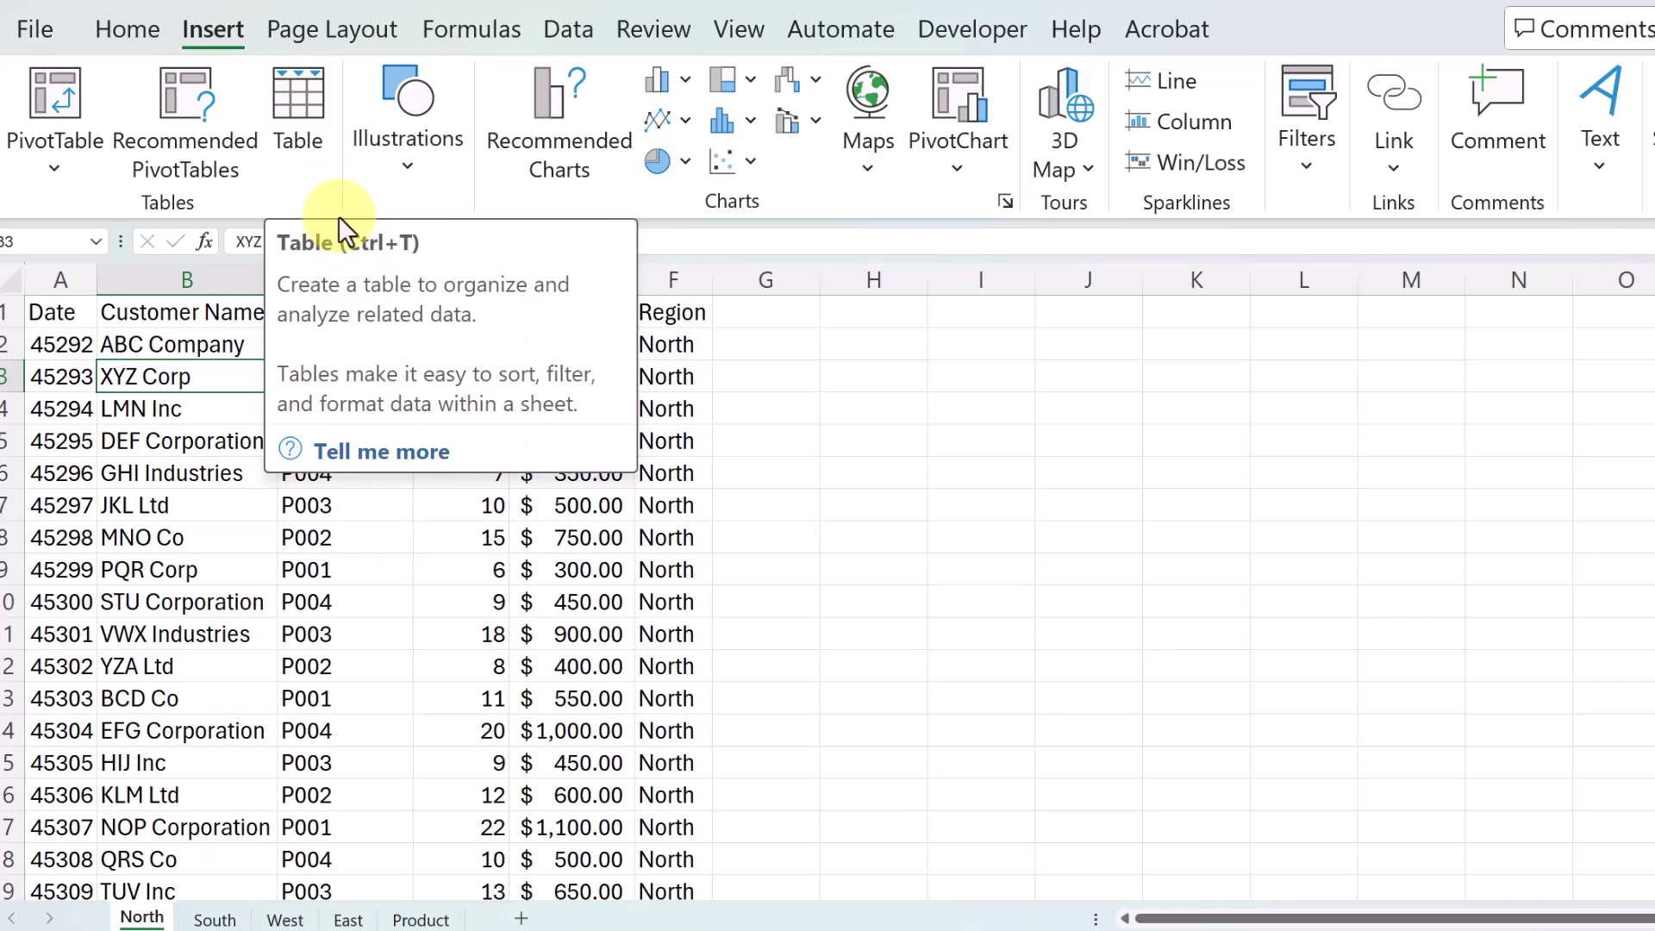
click(298, 98)
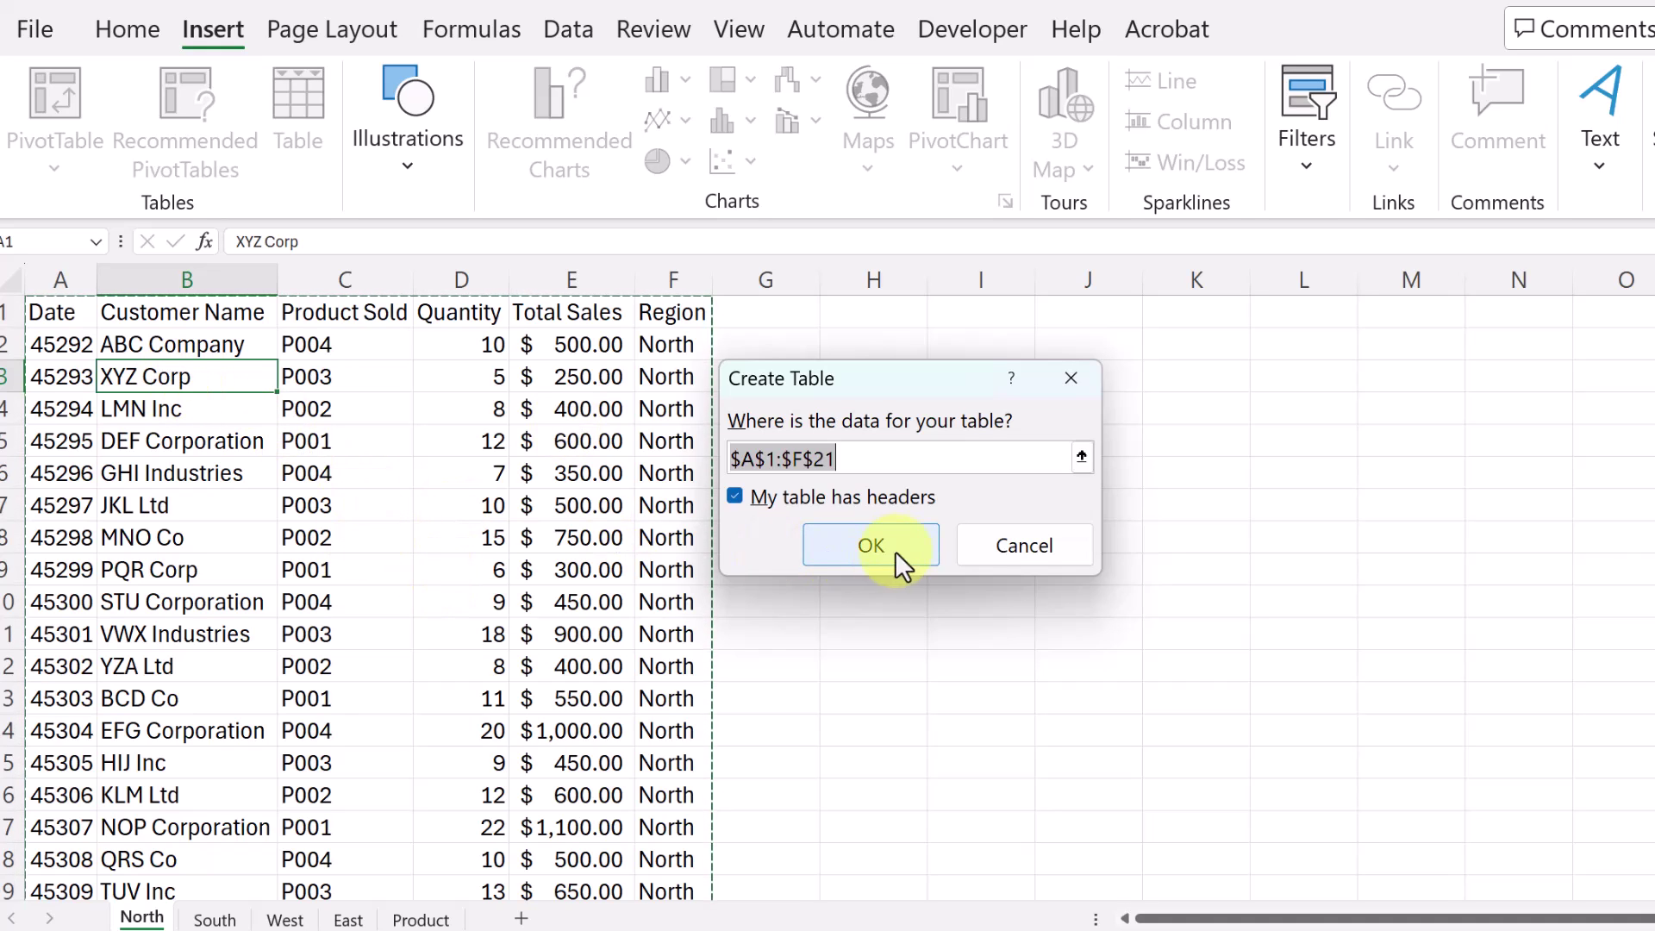
click(869, 545)
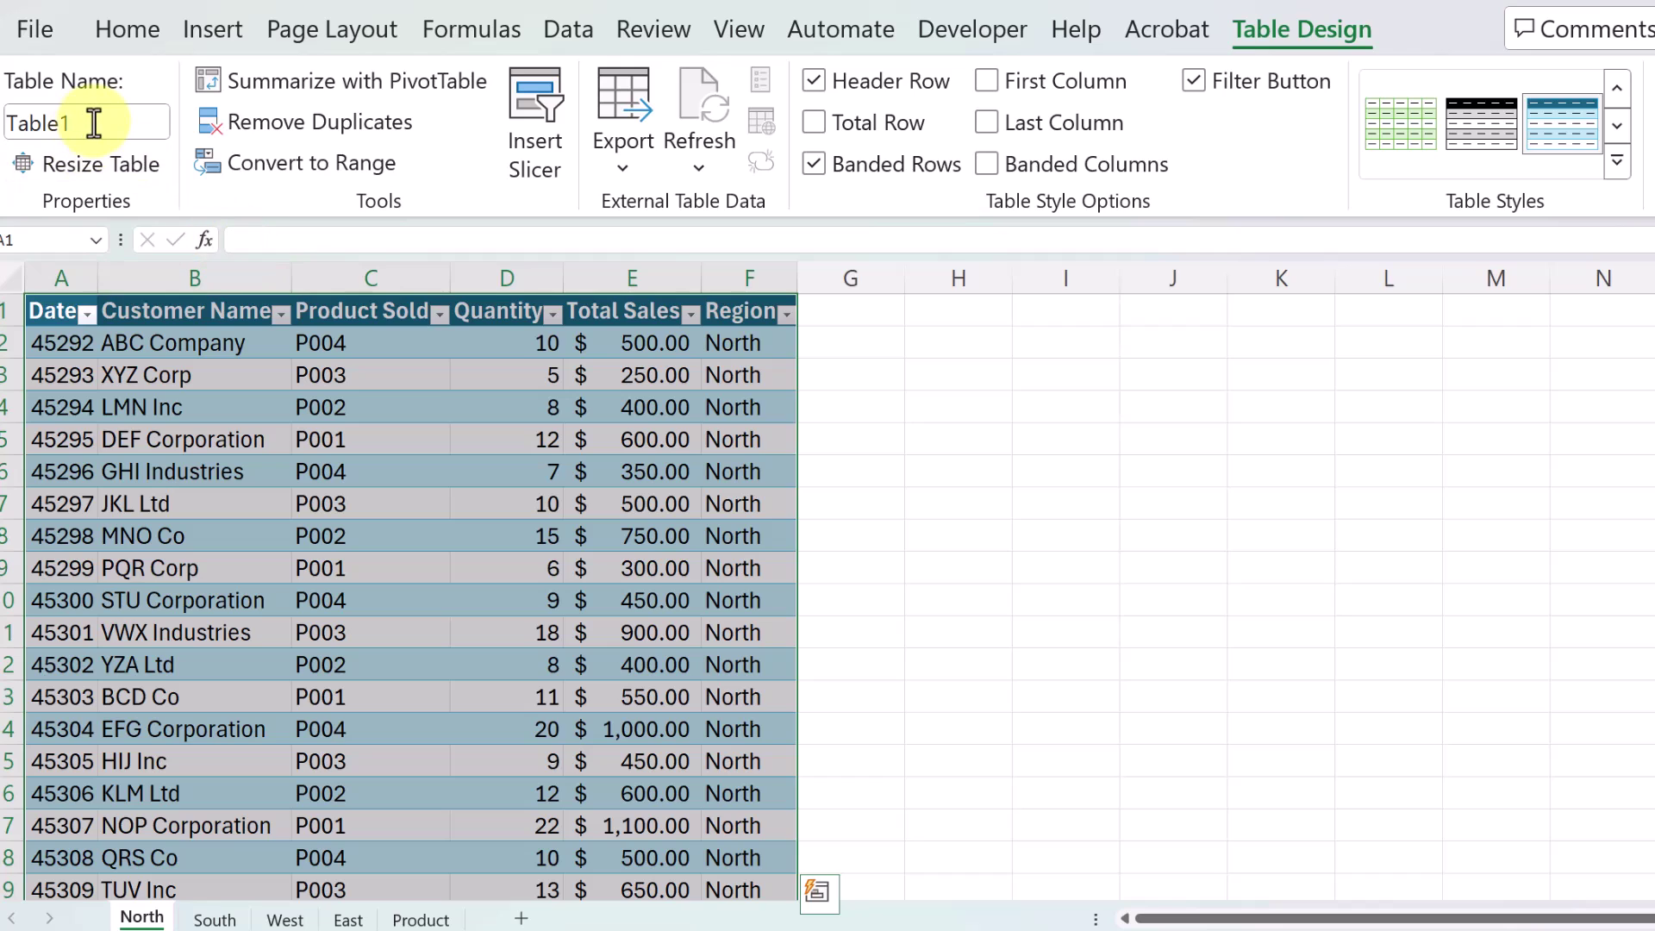
drag(86, 129, 7, 126)
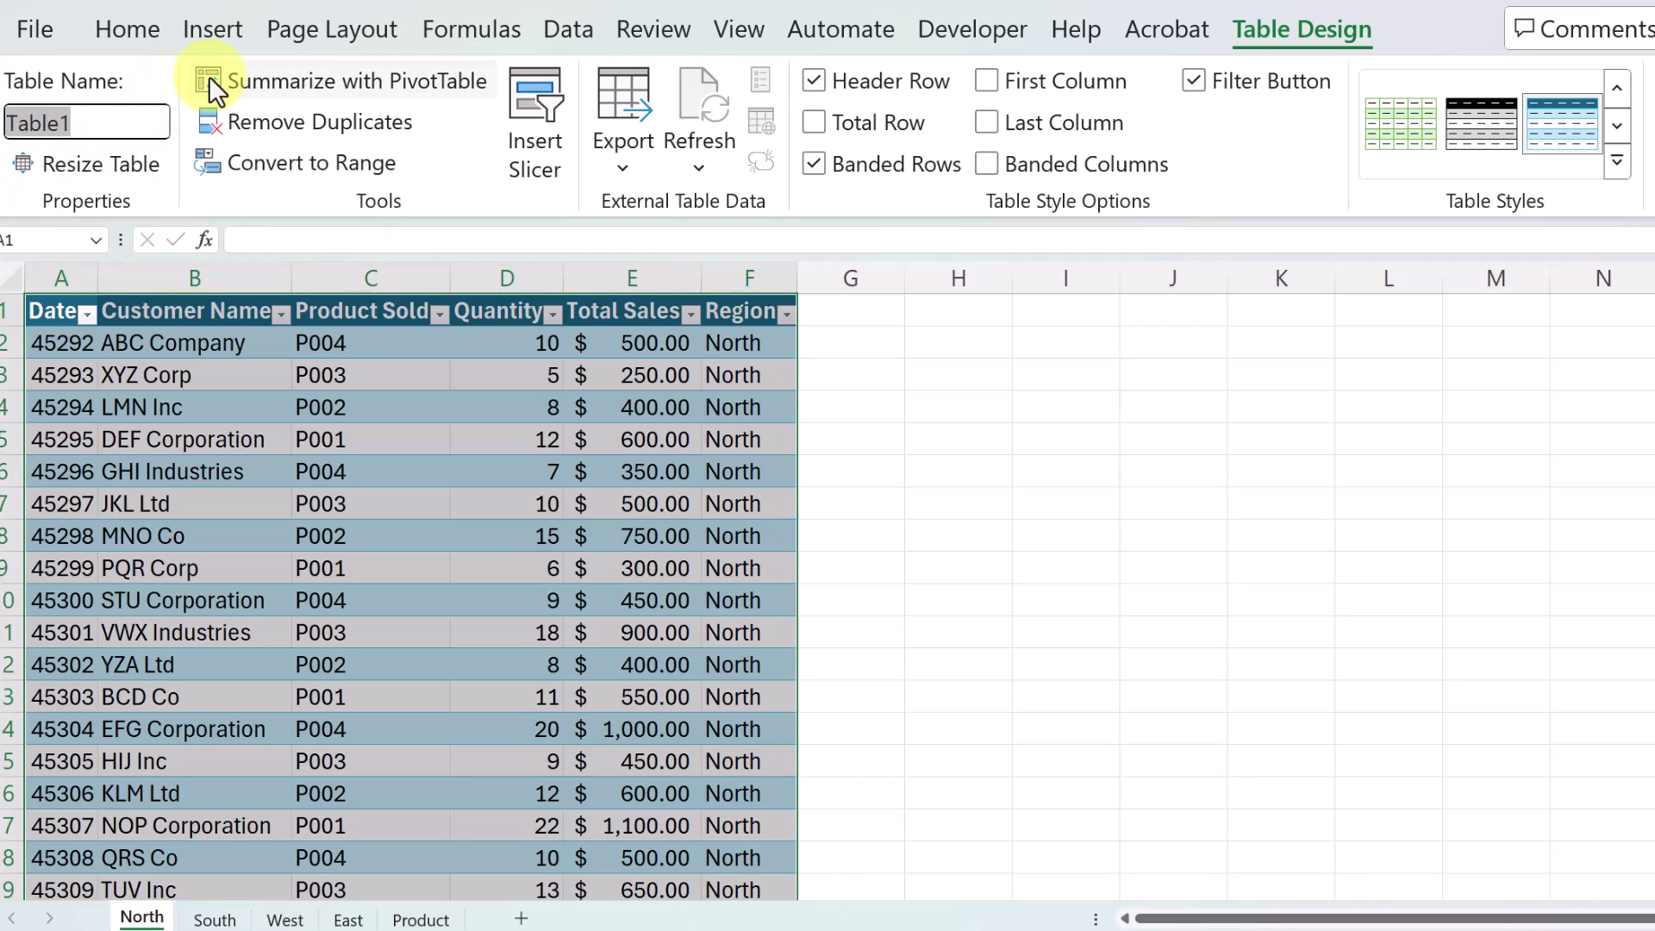
text(North)
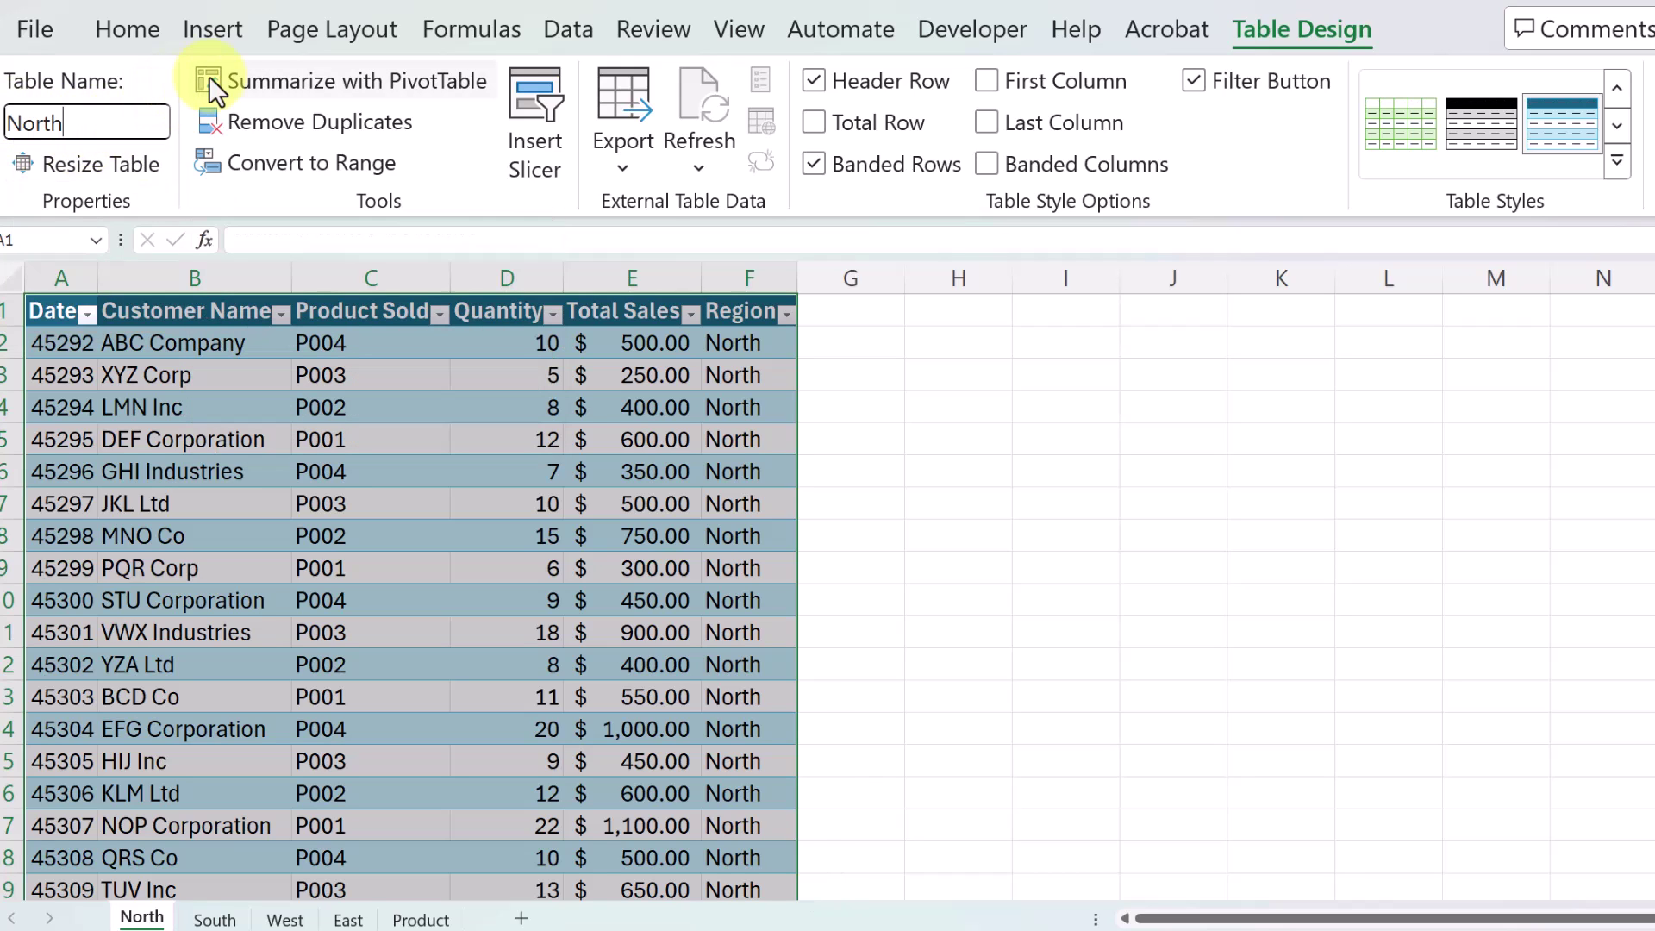
Convert the South sales data into a table with Ctrl+T and rename Table2 to South.
click(213, 921)
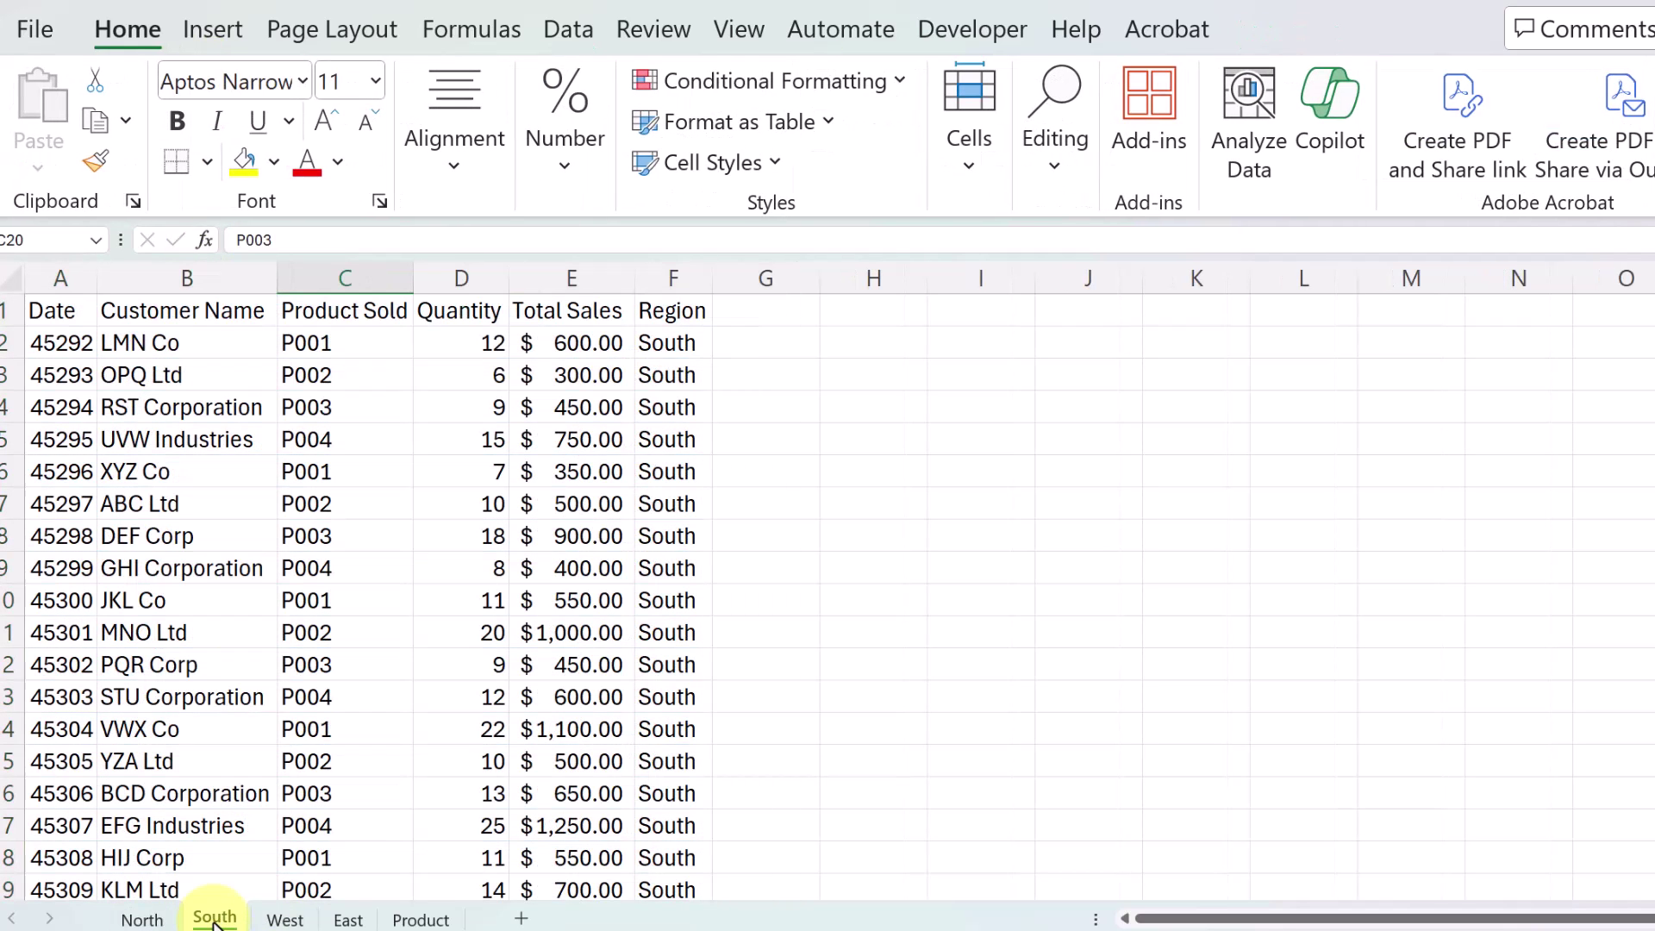
click(250, 441)
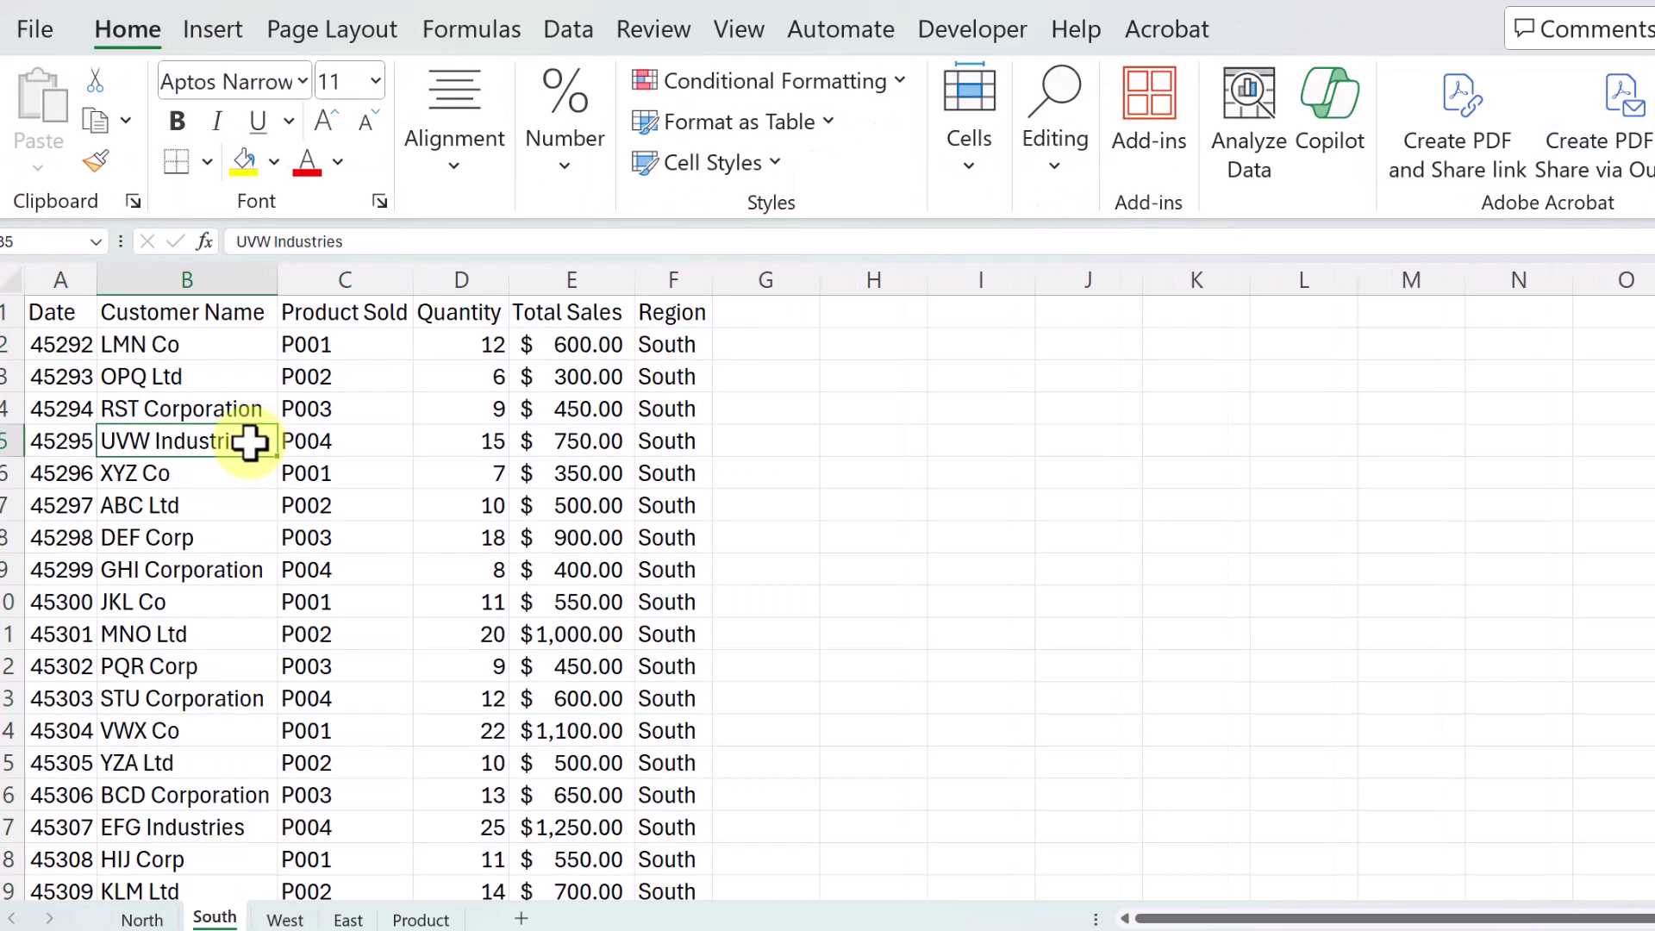
key(ctrl+t)
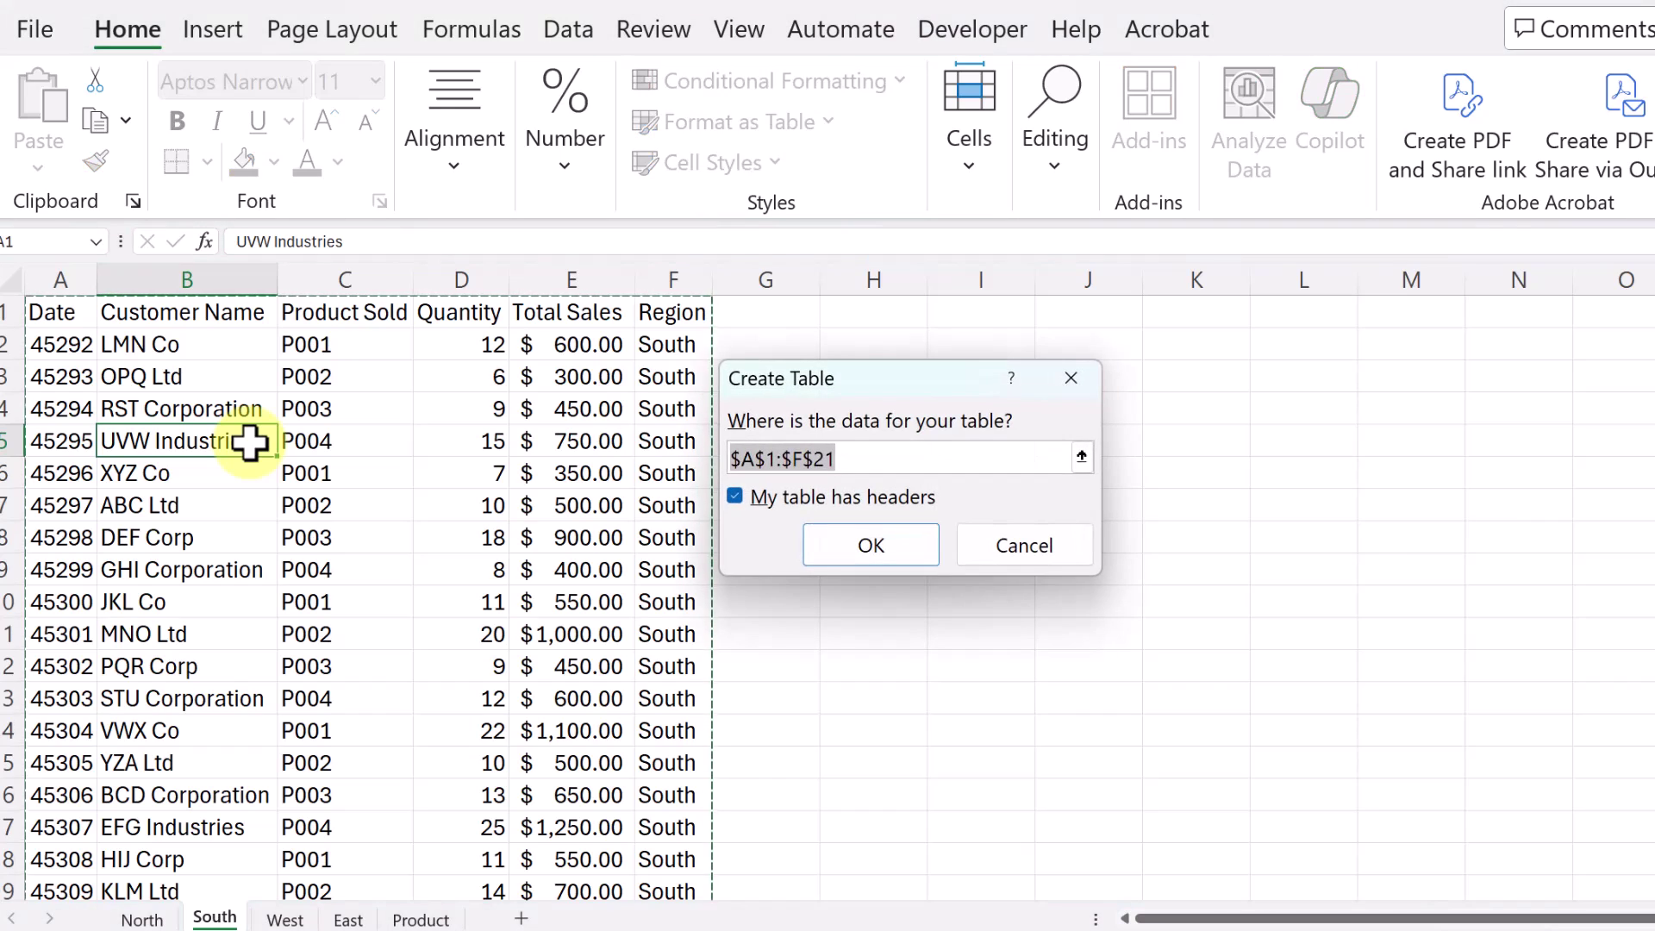
click(869, 546)
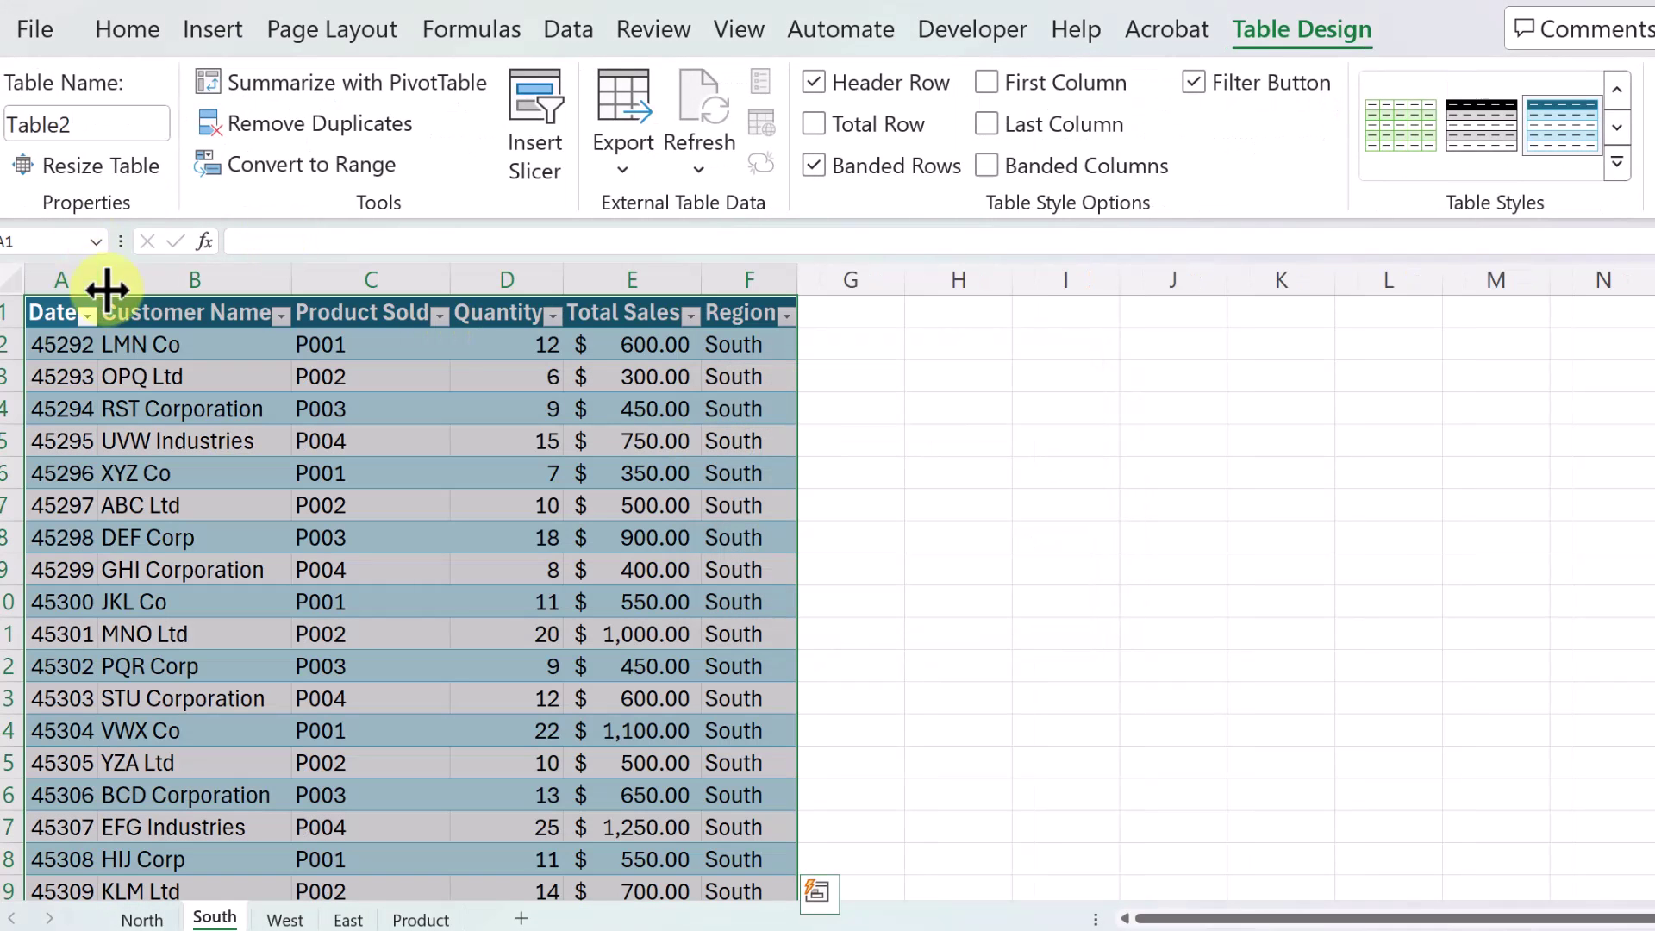
click(52, 125)
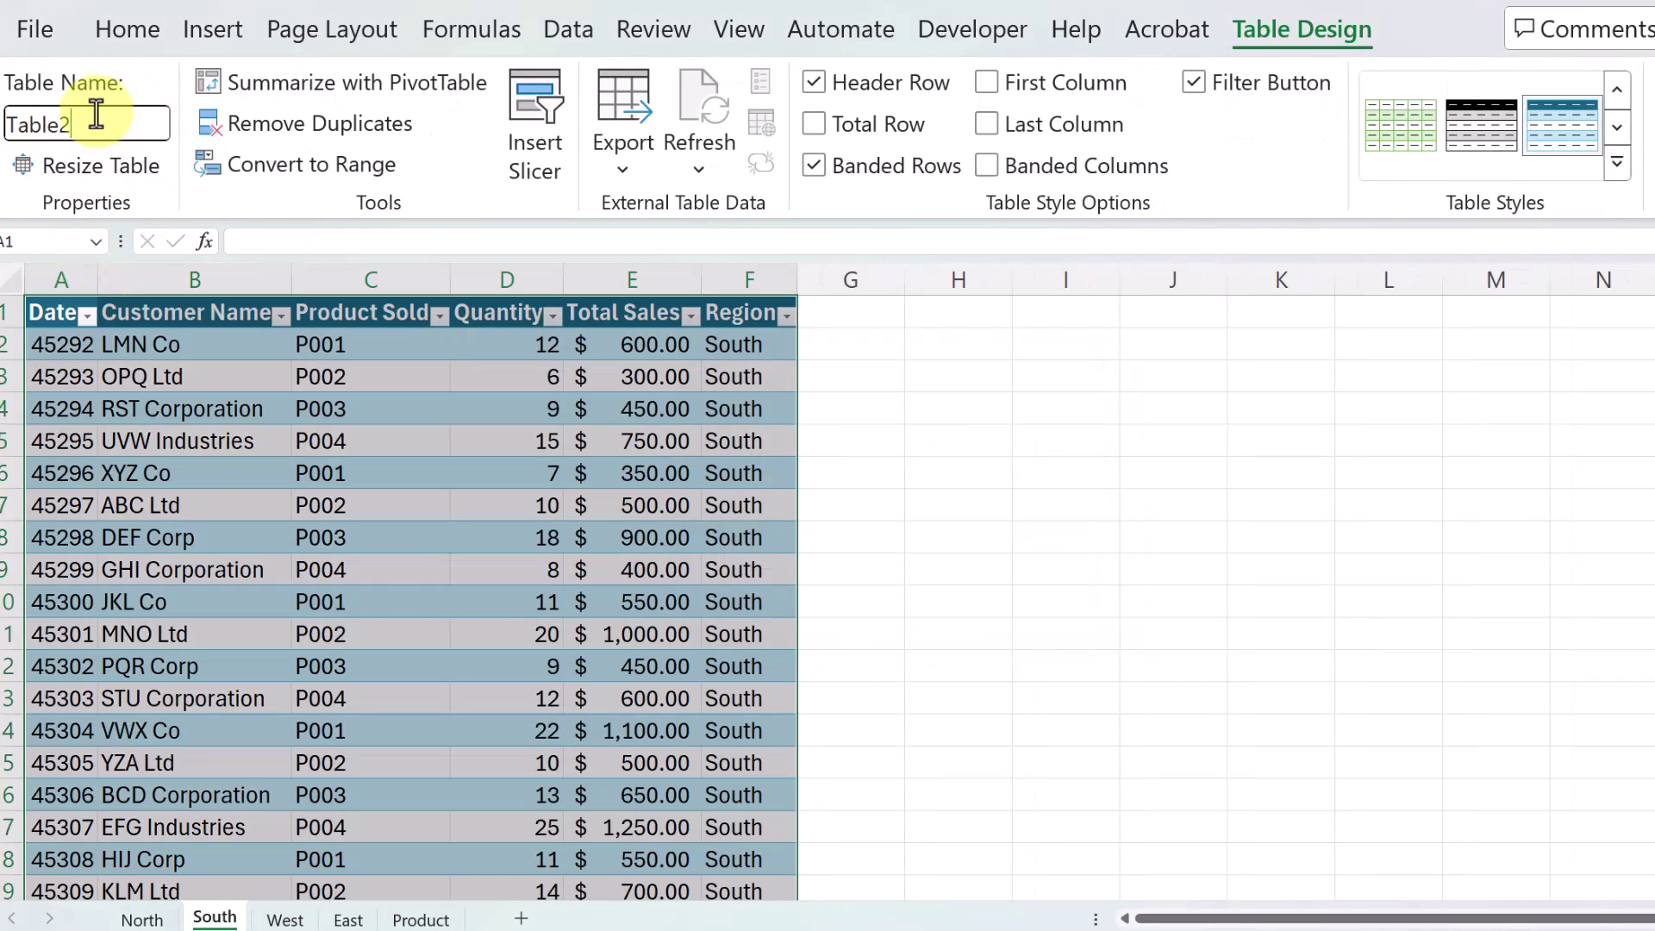
drag(100, 125, 18, 125)
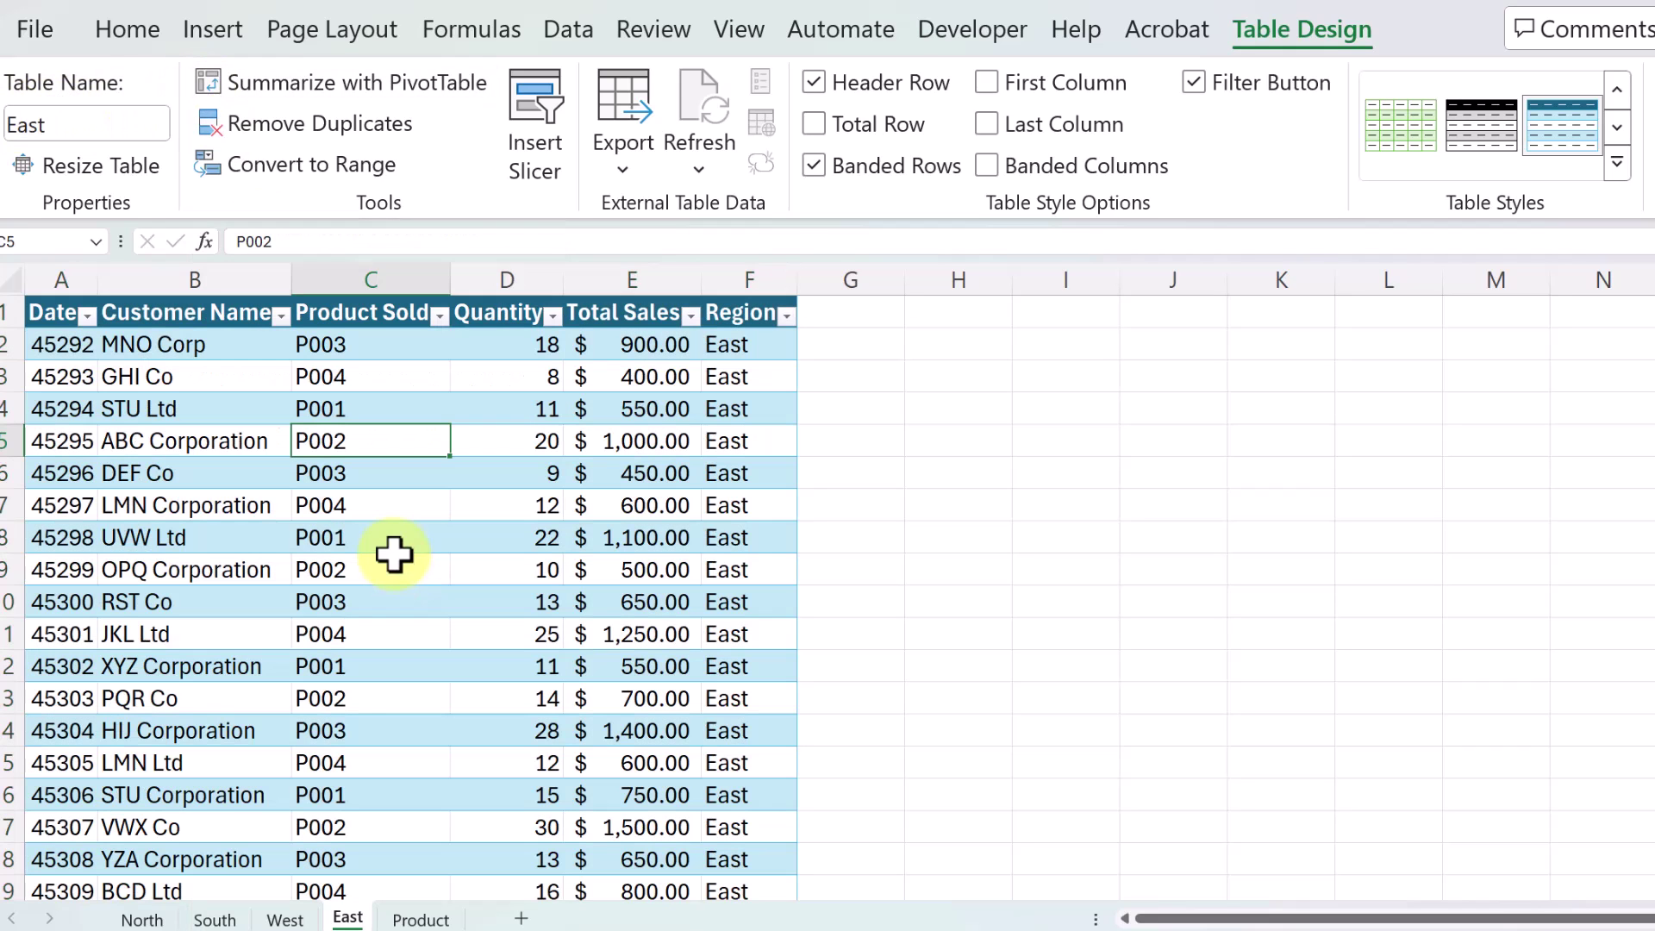
Check the named tables on the West, South, North and East sheets.
click(286, 920)
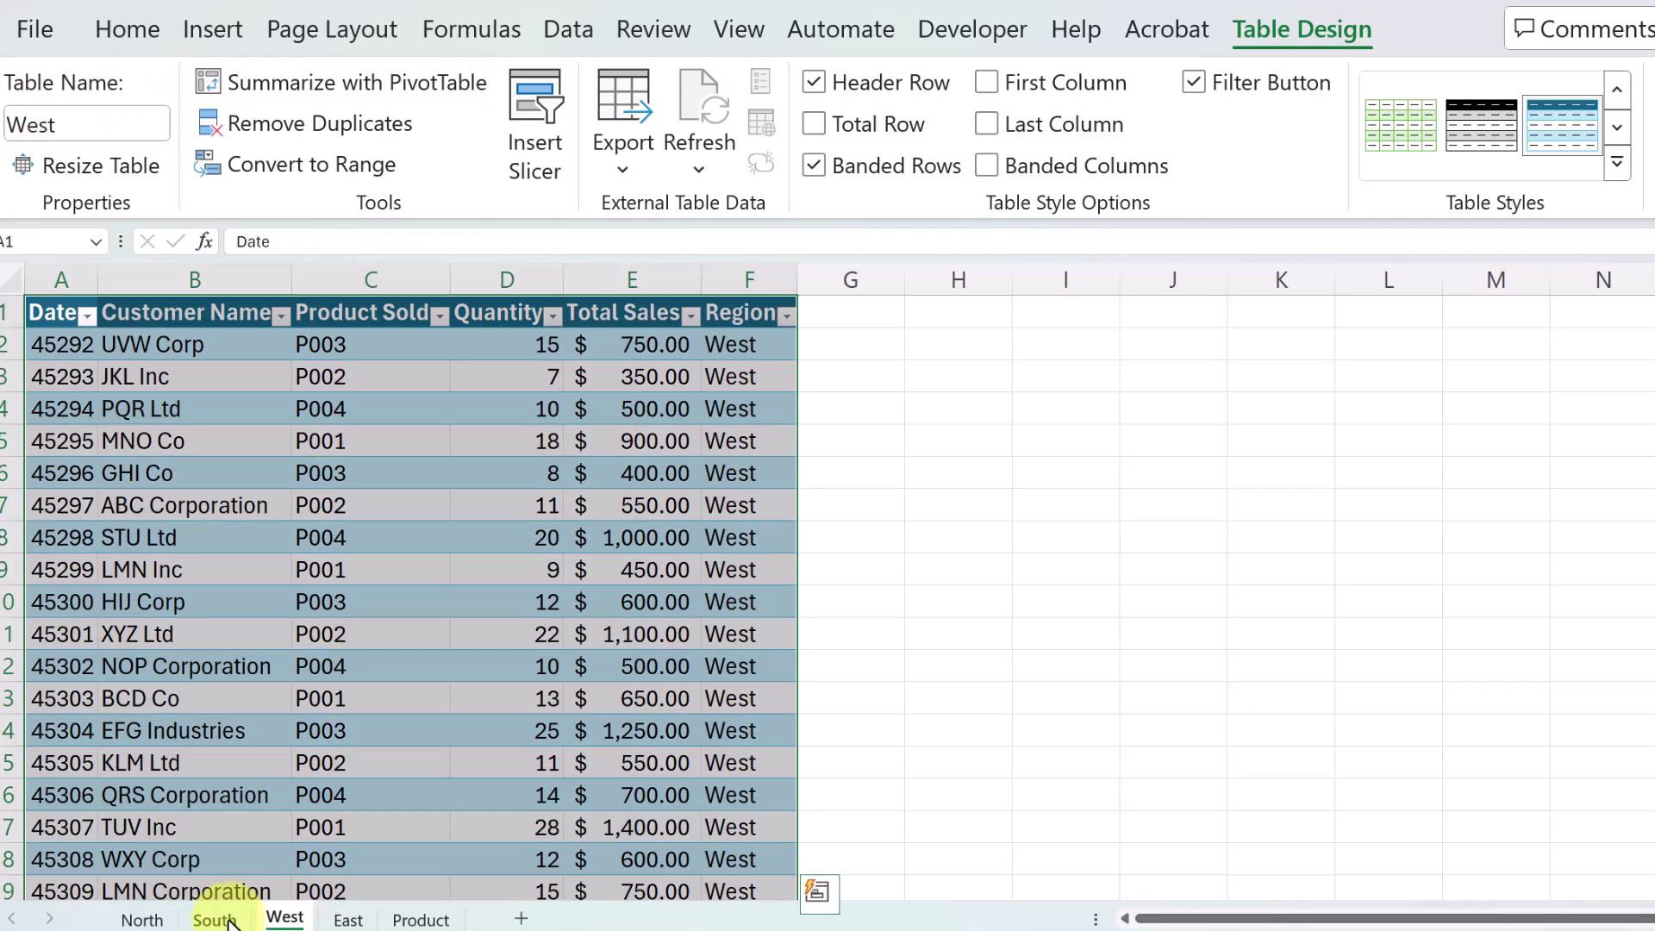
click(215, 919)
click(155, 920)
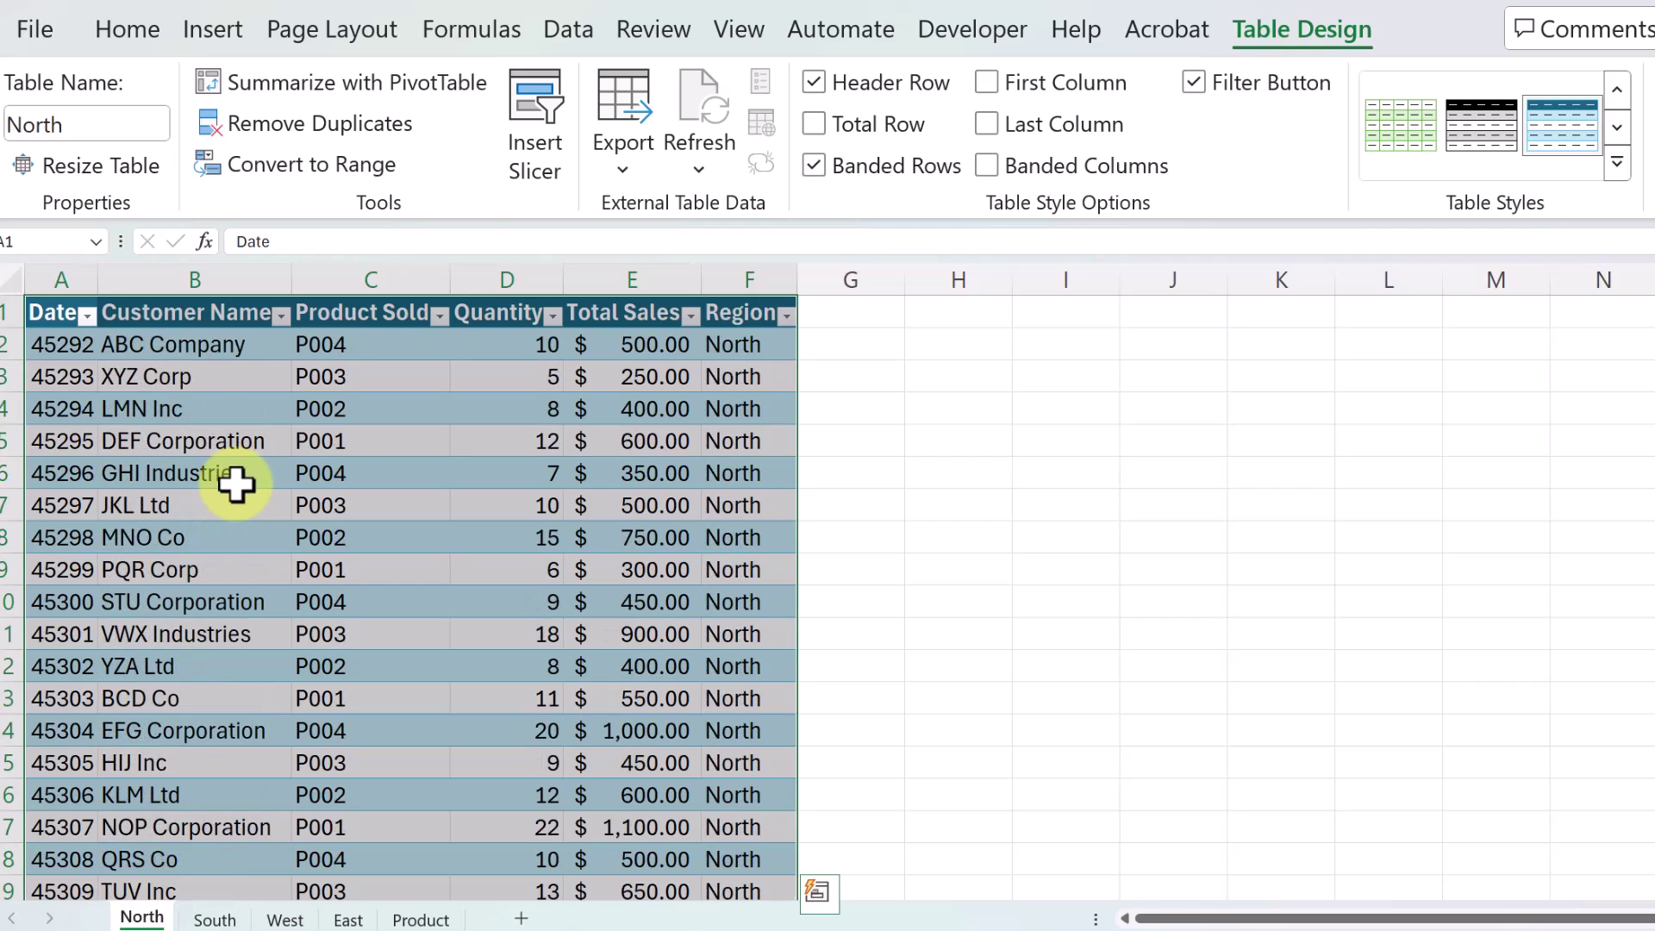
click(232, 477)
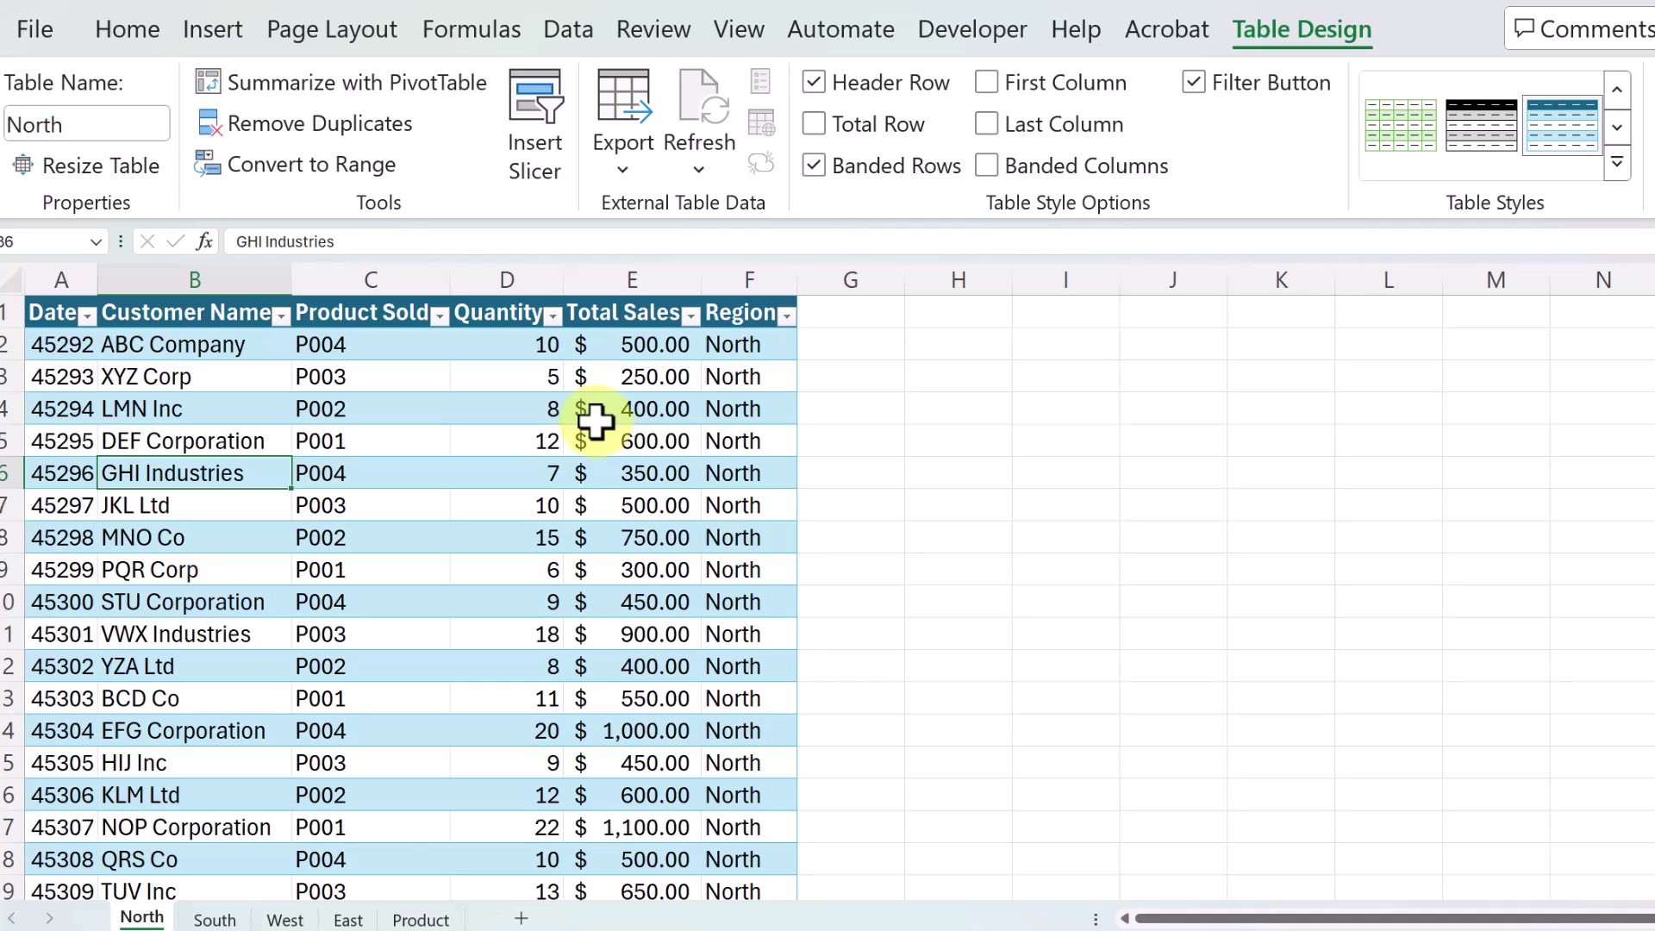
click(213, 919)
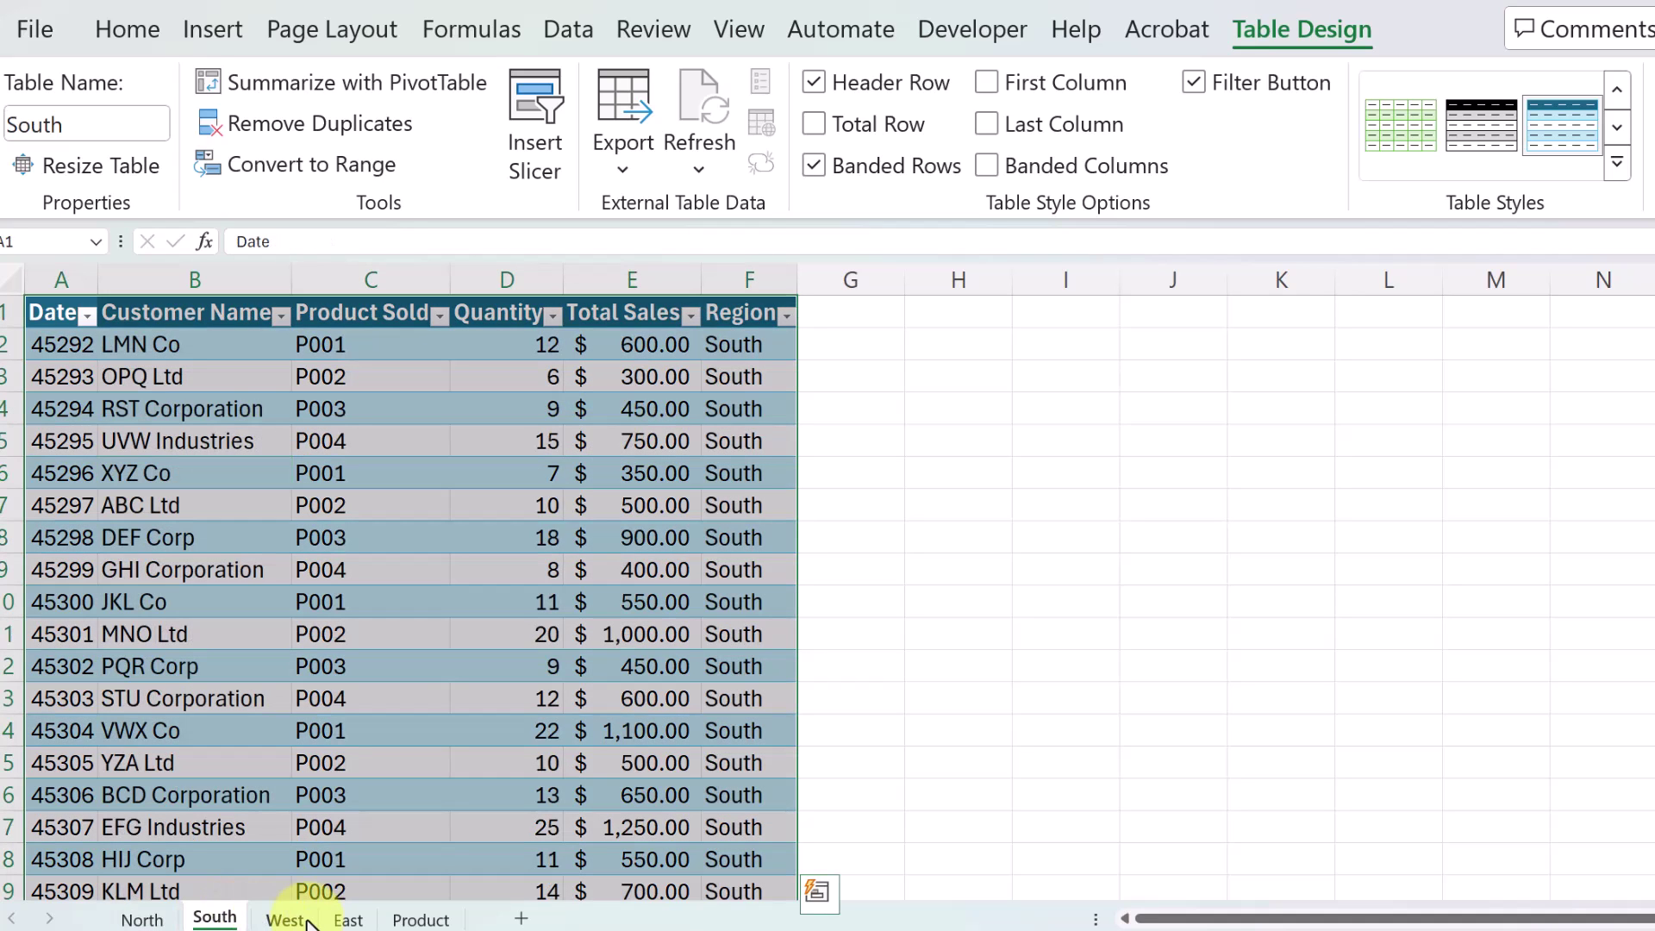
click(284, 919)
click(349, 919)
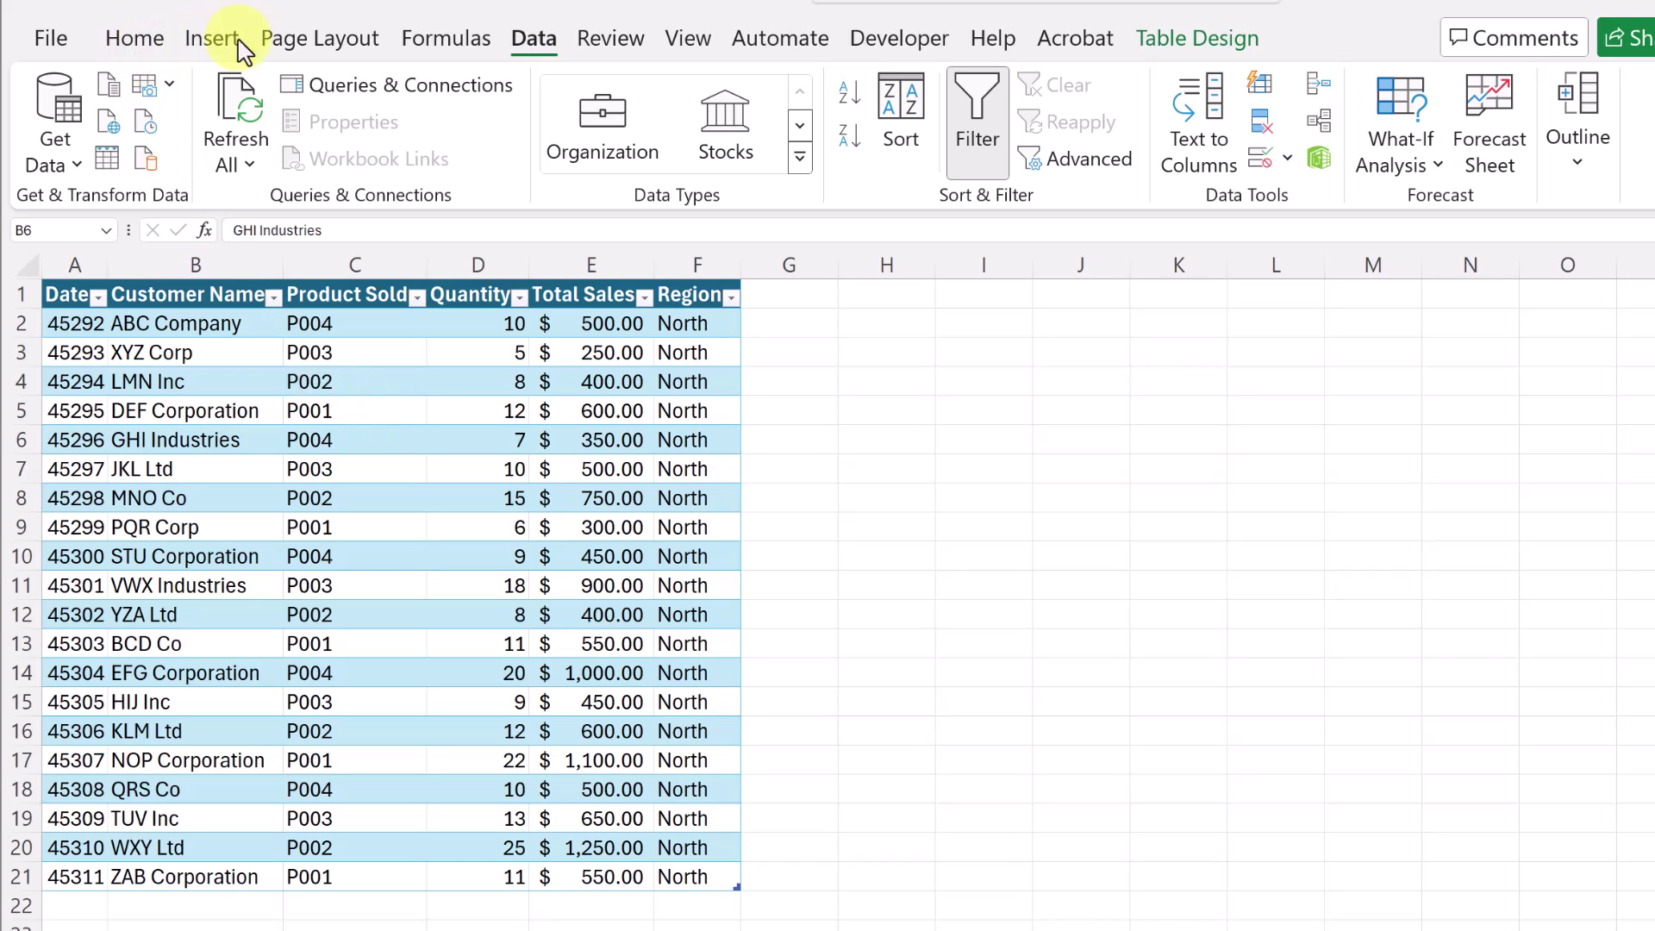
Launch Power Query Editor from Get Data and open New Source's File options.
click(528, 49)
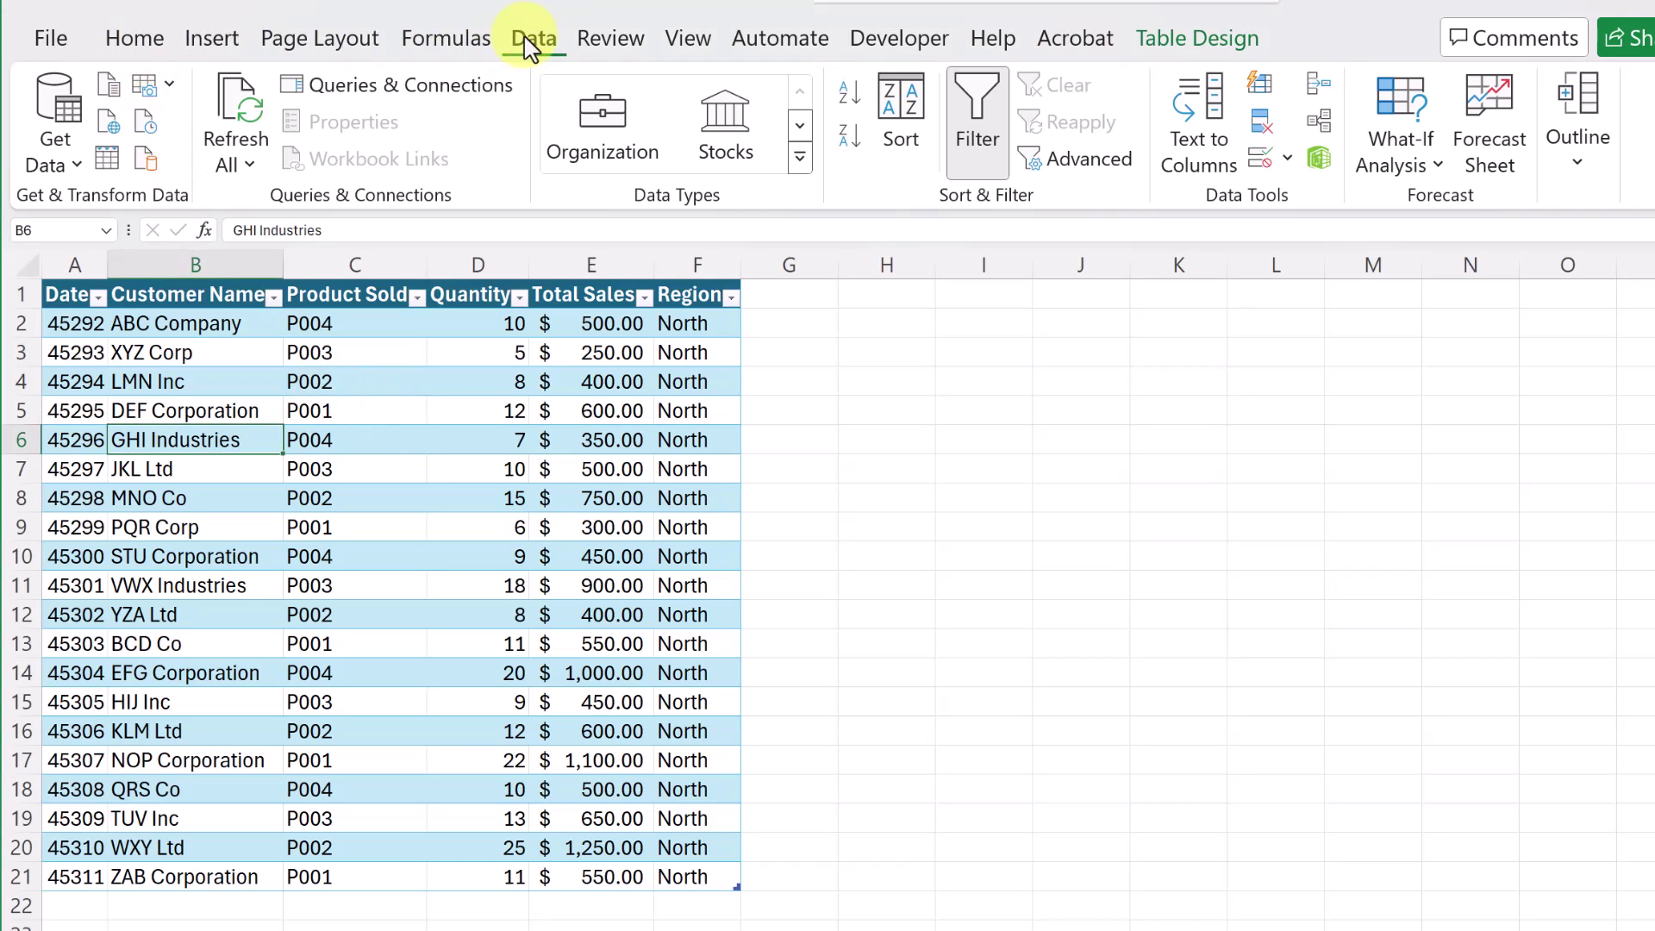
click(75, 168)
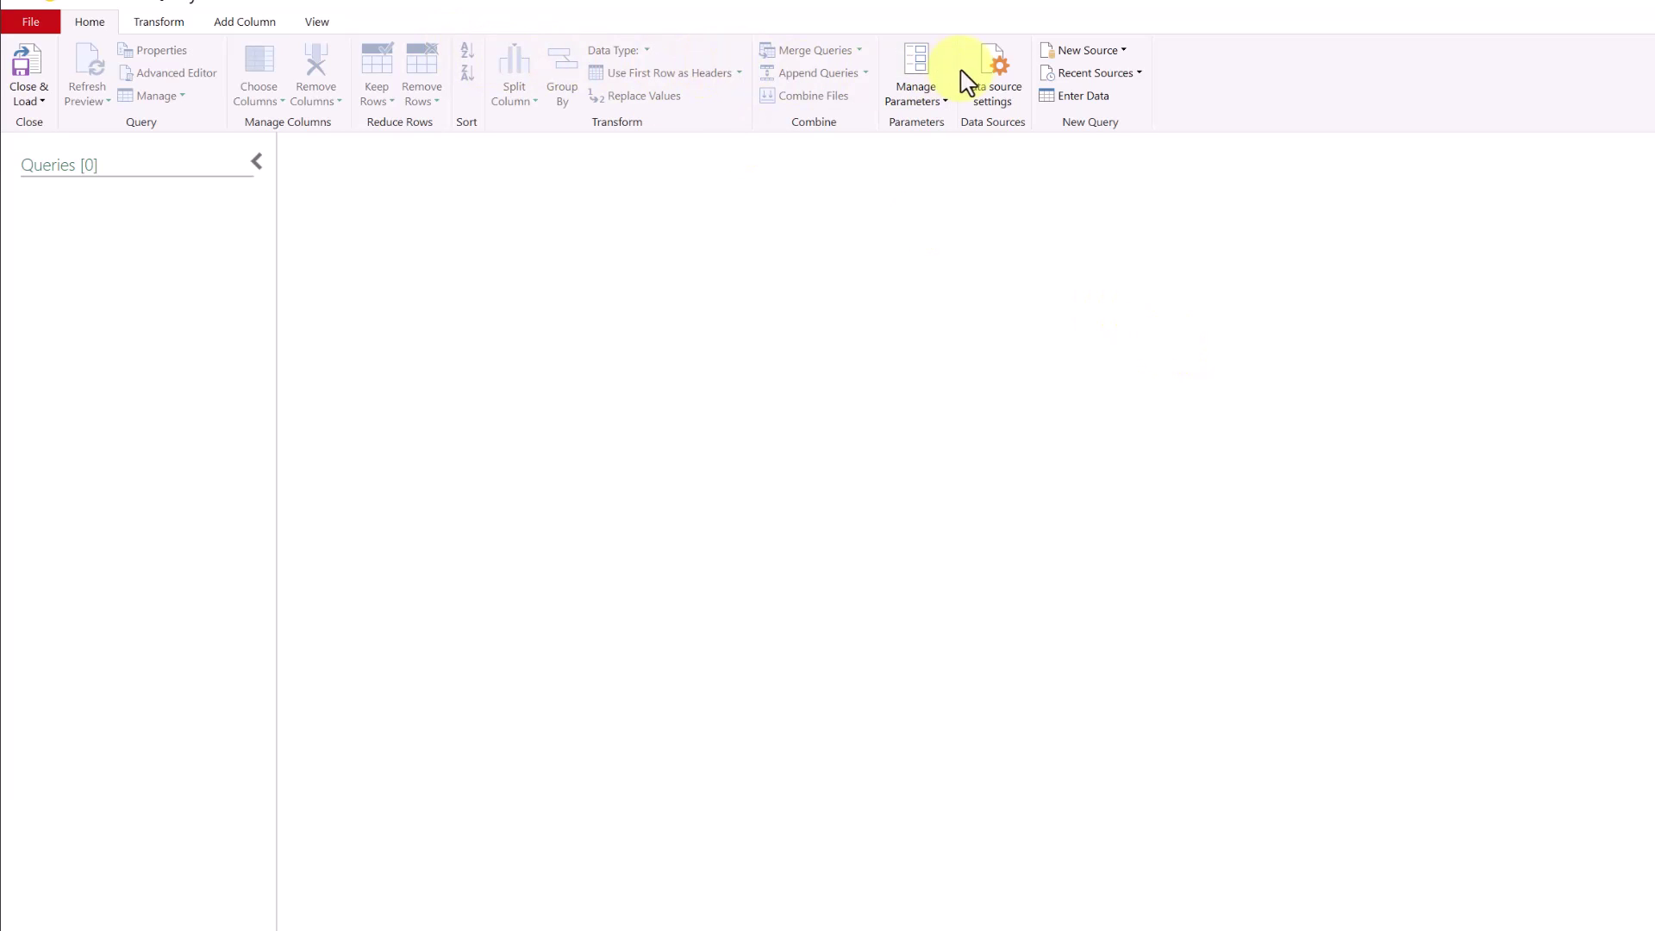
click(1120, 56)
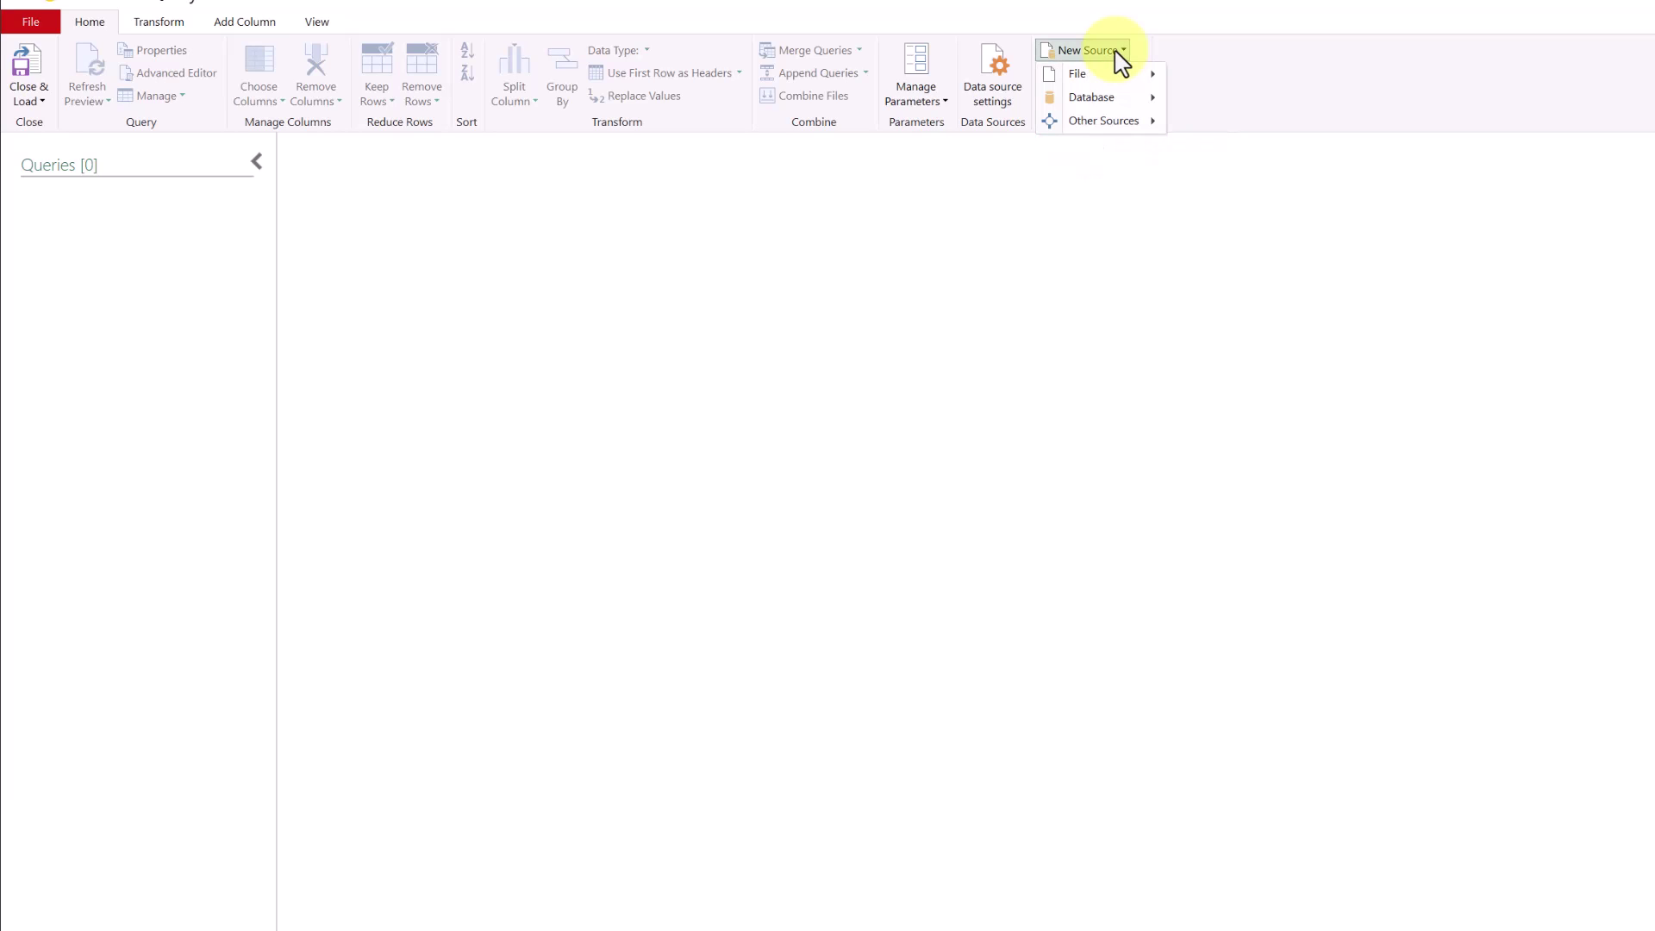
mouse_move(1116, 75)
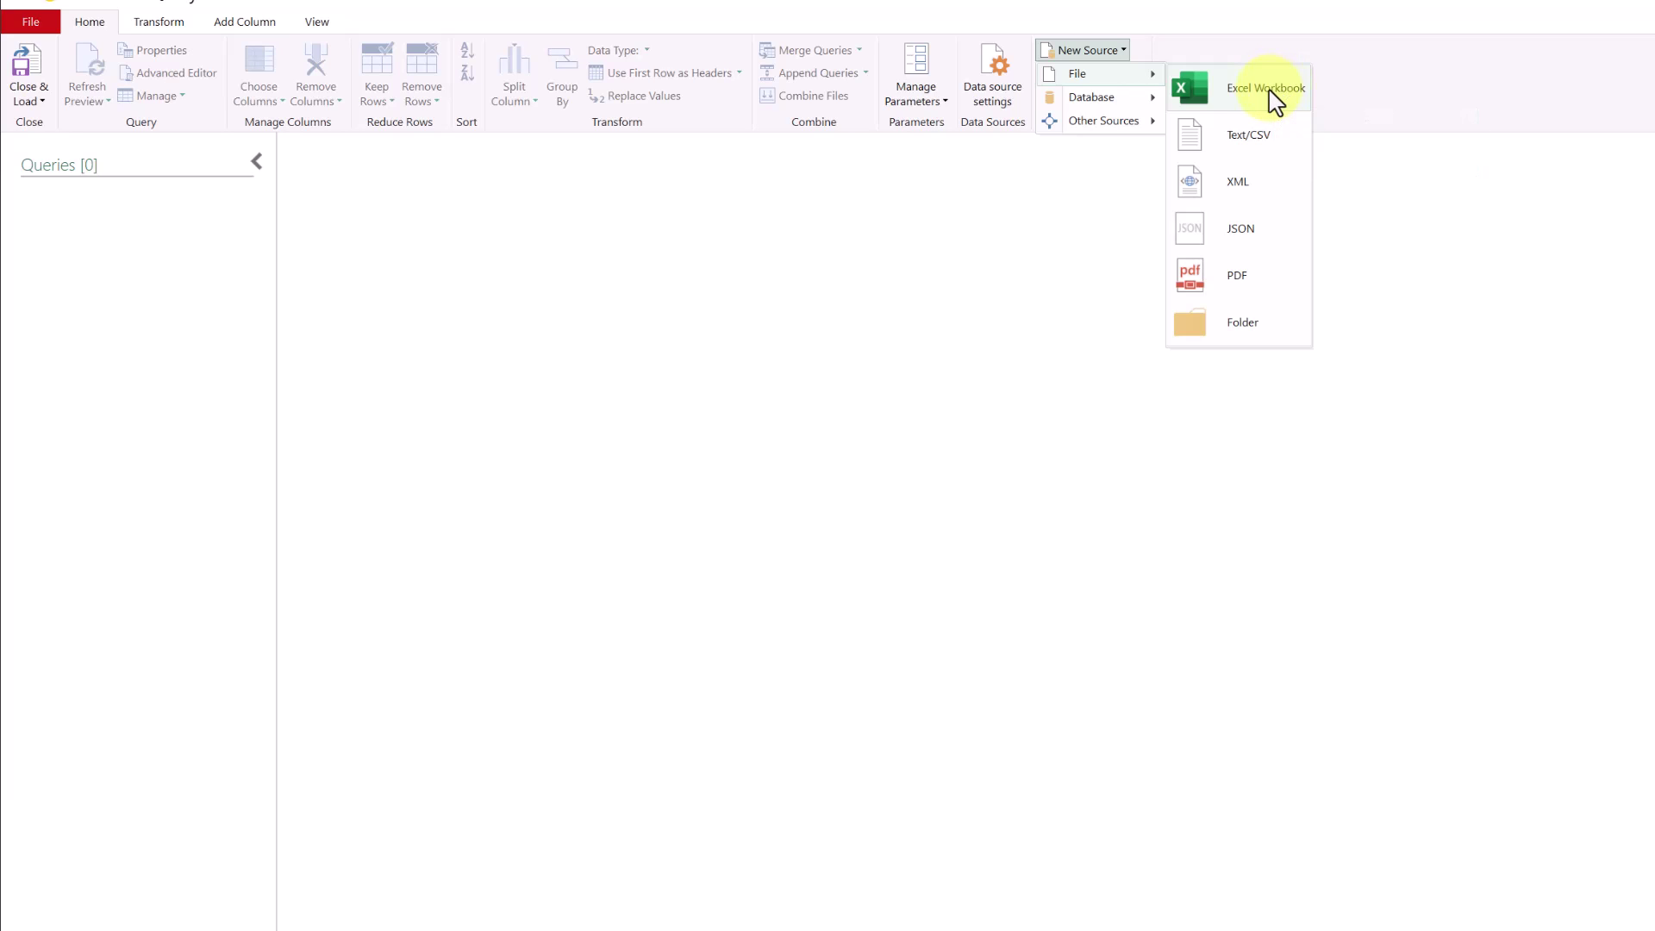
Import the 'pivot table from multiple sheets3.xlsx' workbook as an Excel Workbook source.
click(1249, 100)
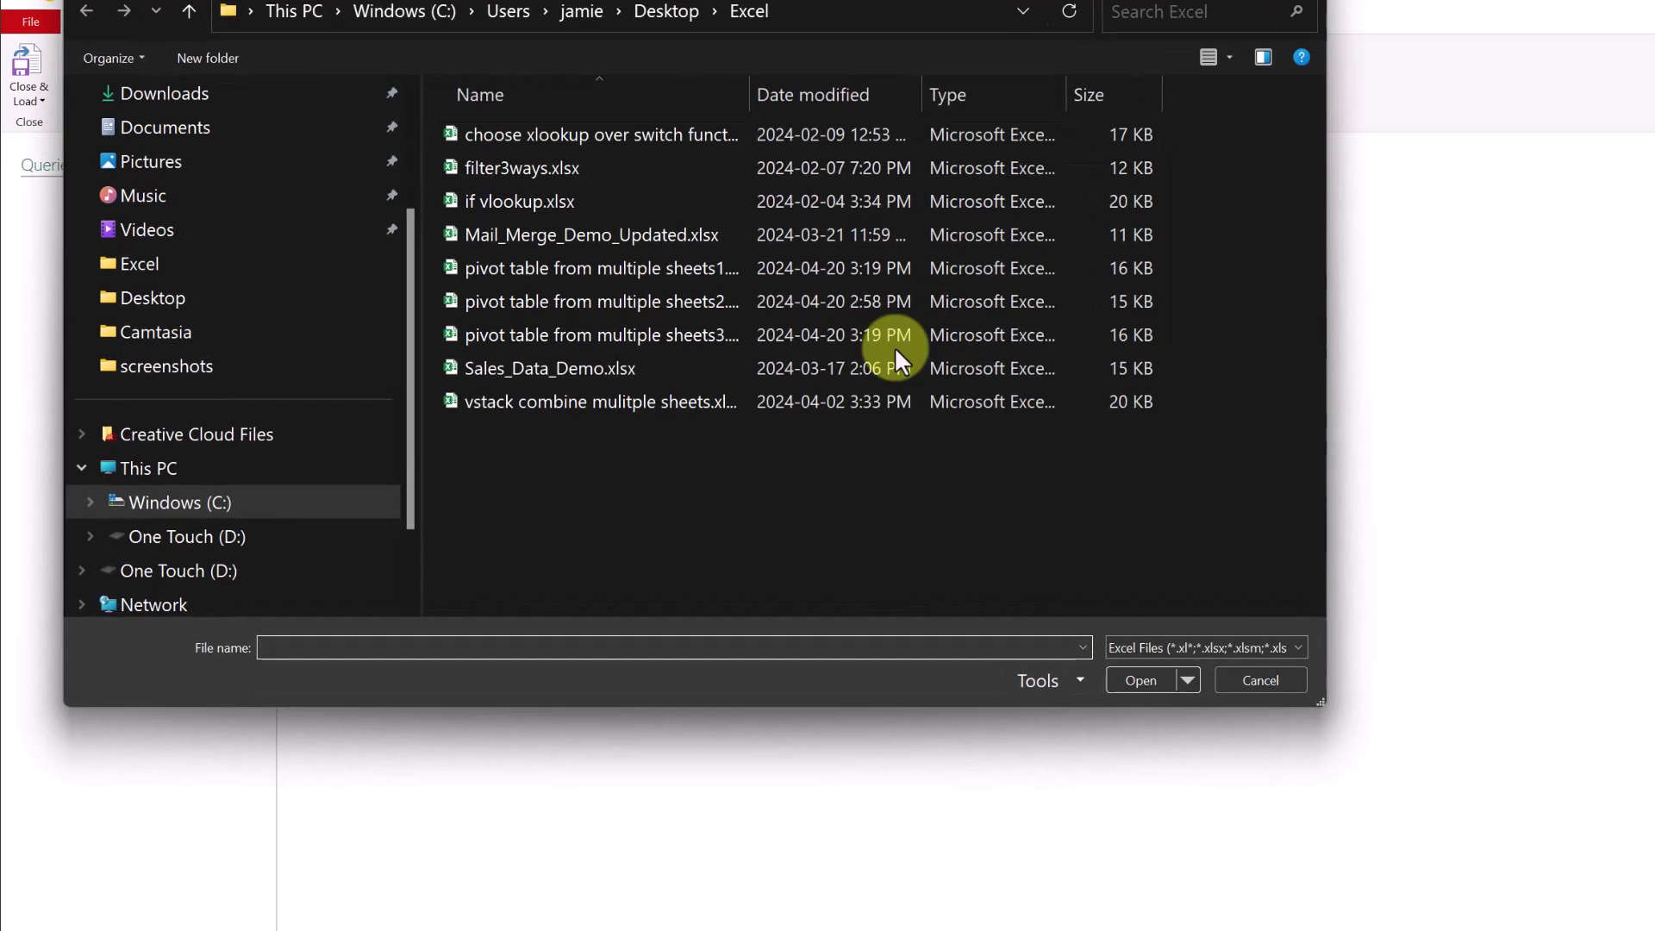
click(649, 331)
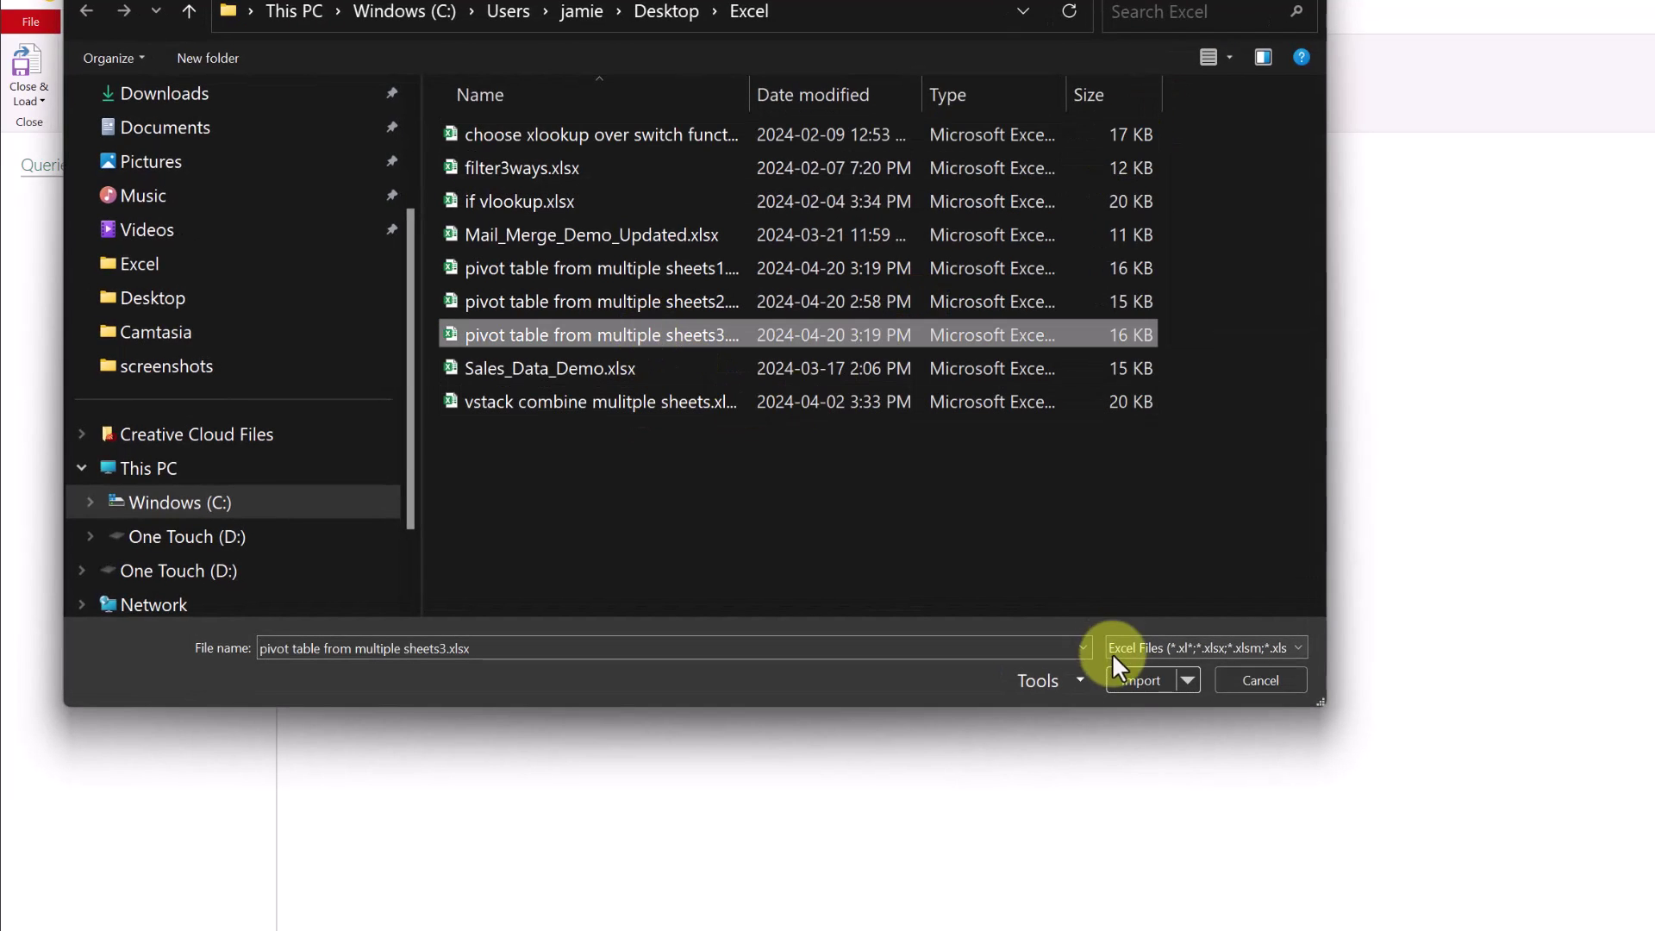
click(1132, 680)
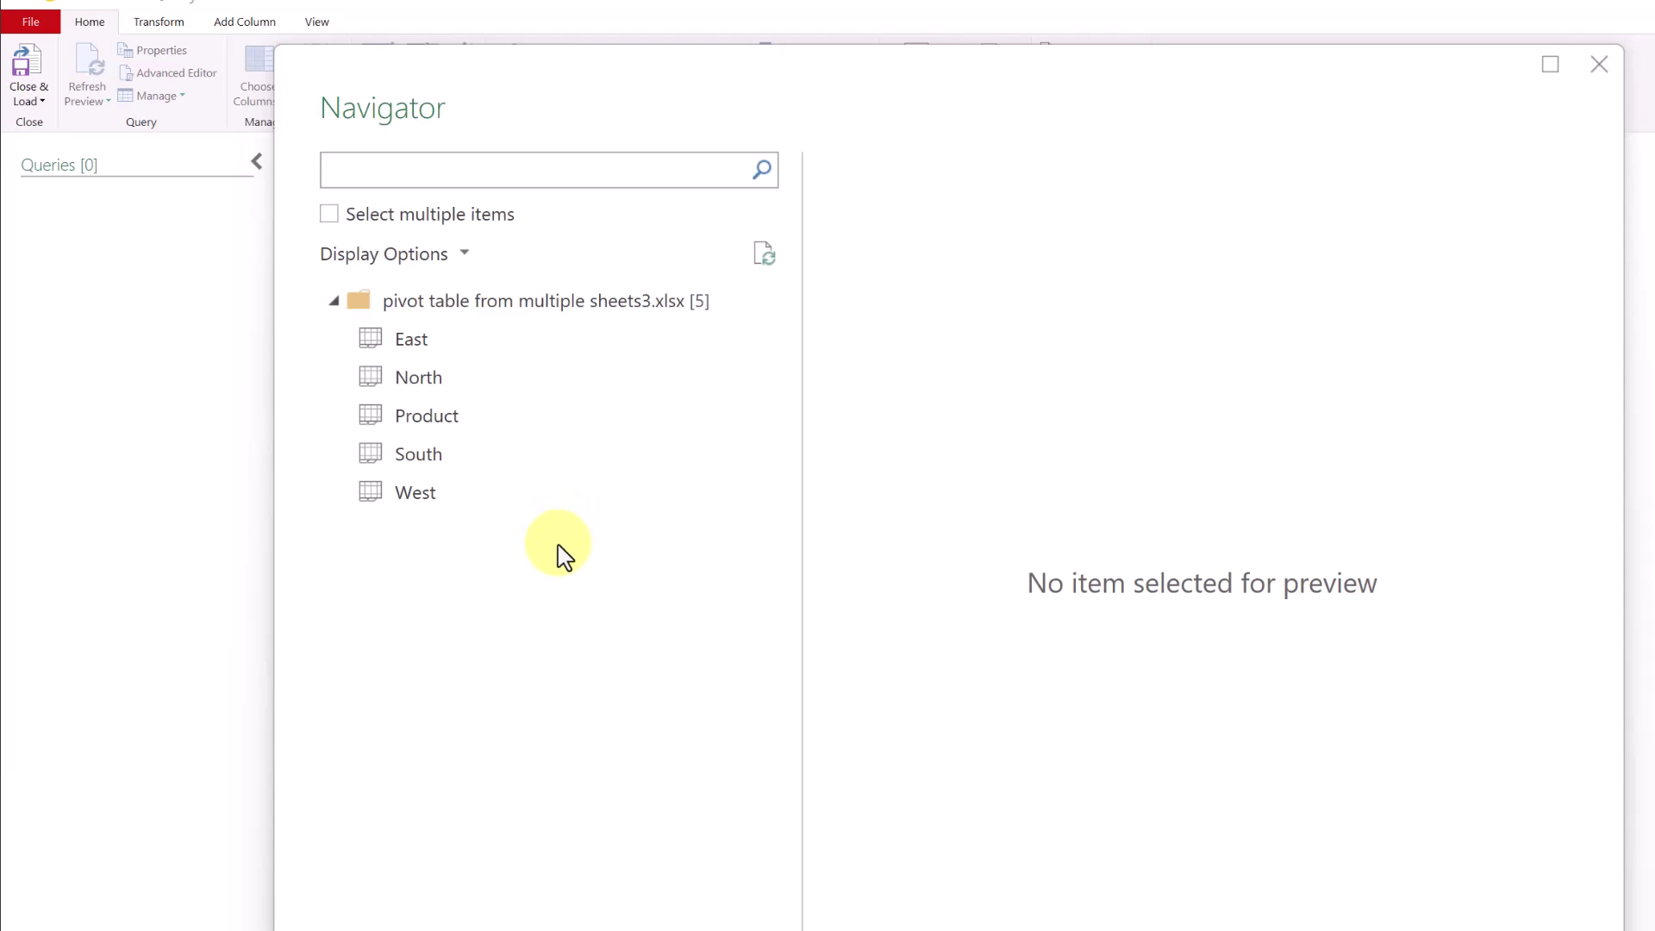
Select the East, North, South and West sheets in Navigator and load them as queries.
click(330, 219)
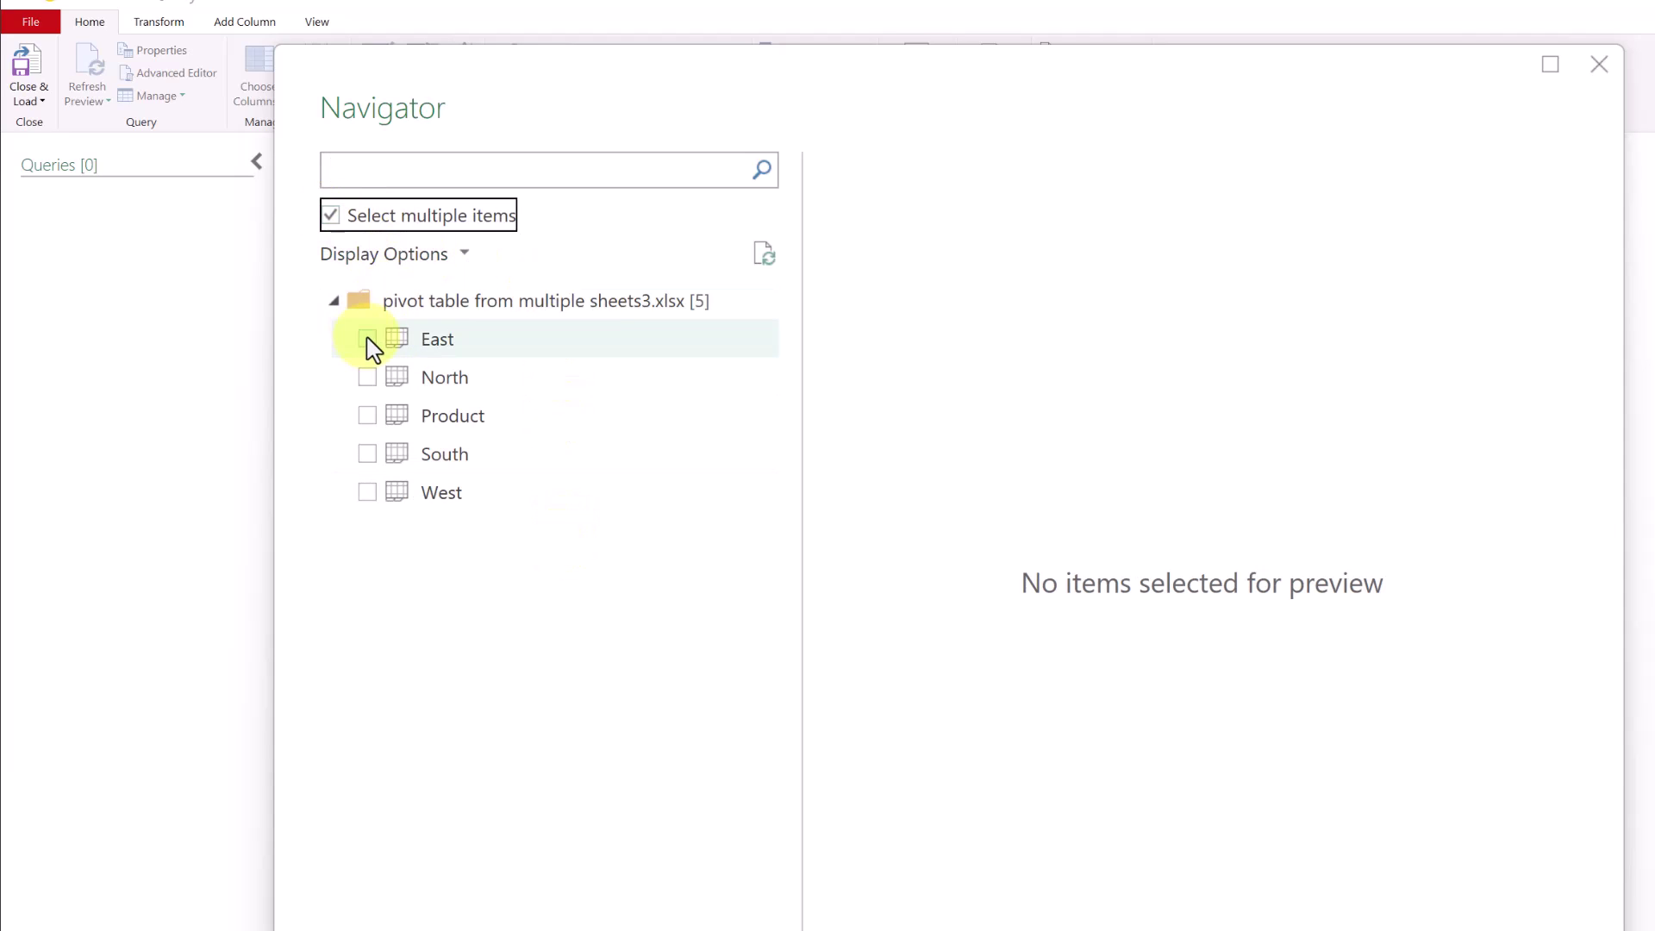
click(368, 339)
click(367, 377)
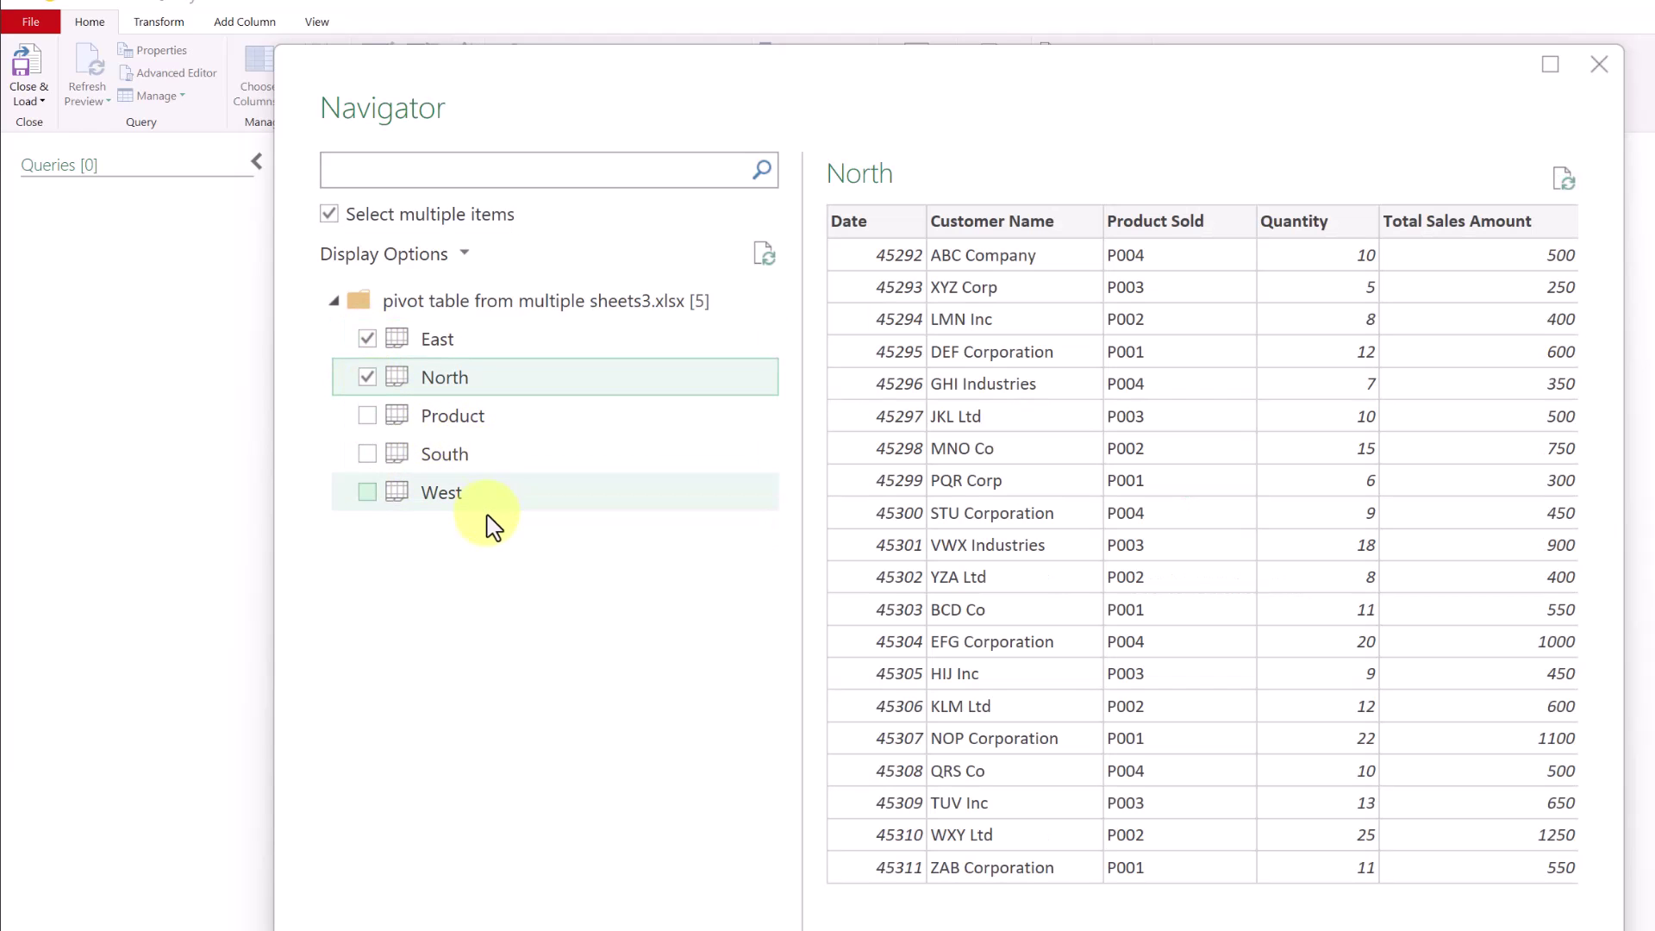
click(367, 454)
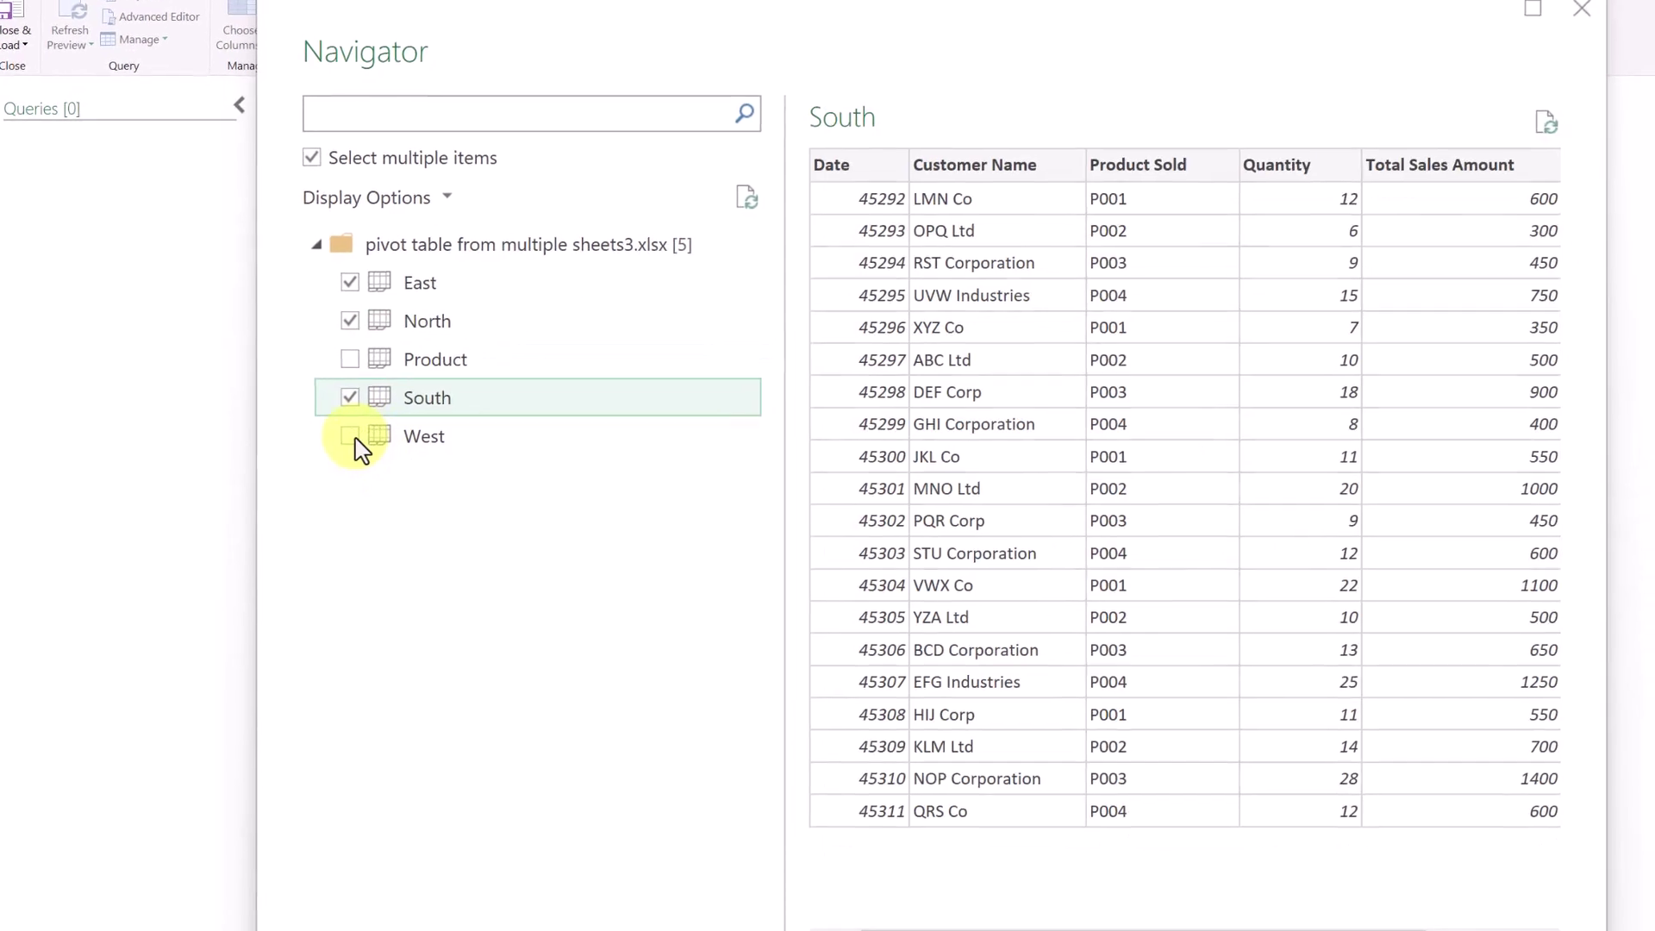
click(368, 492)
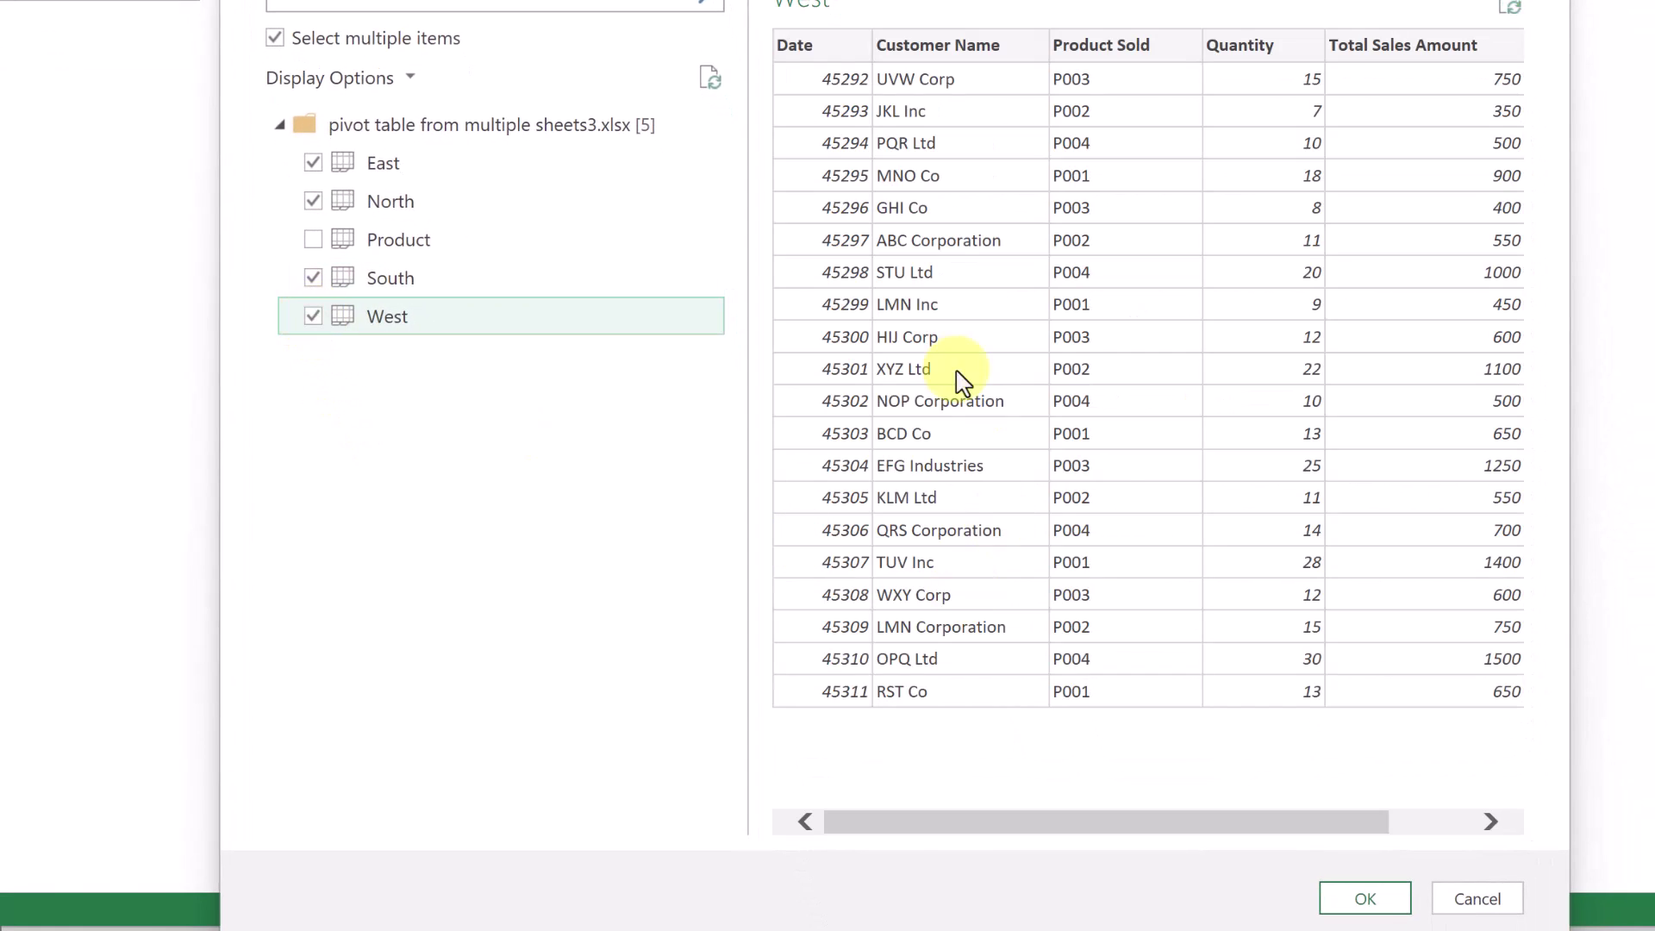
click(1377, 907)
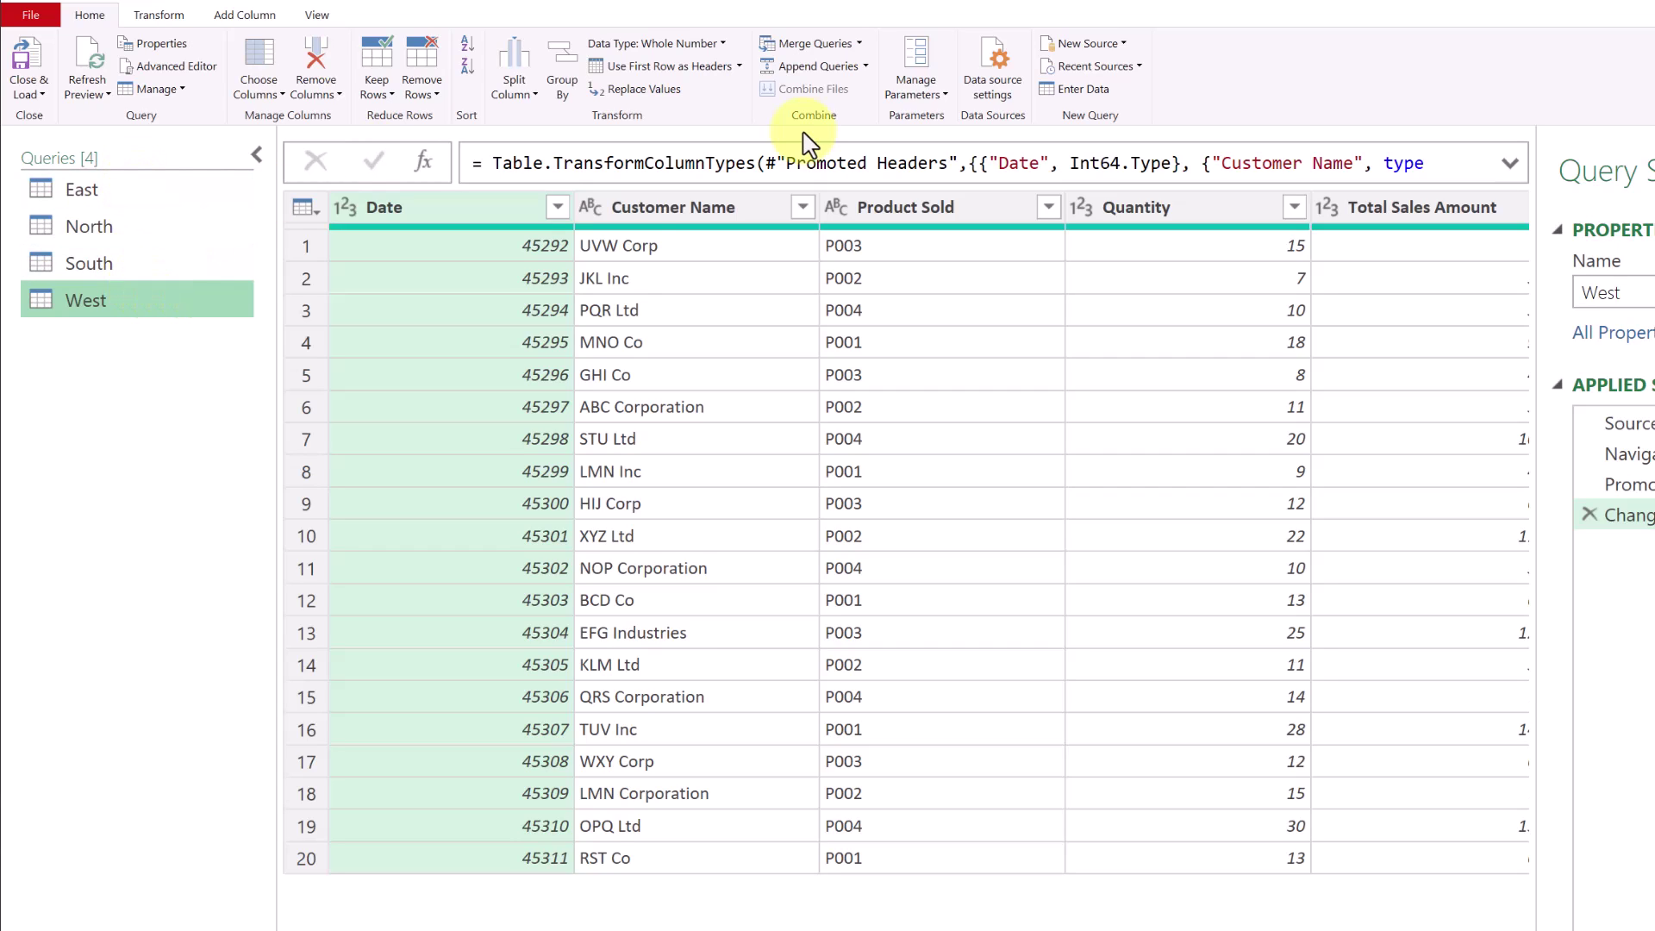
Start an Append Queries as New operation set to three or more tables.
click(868, 72)
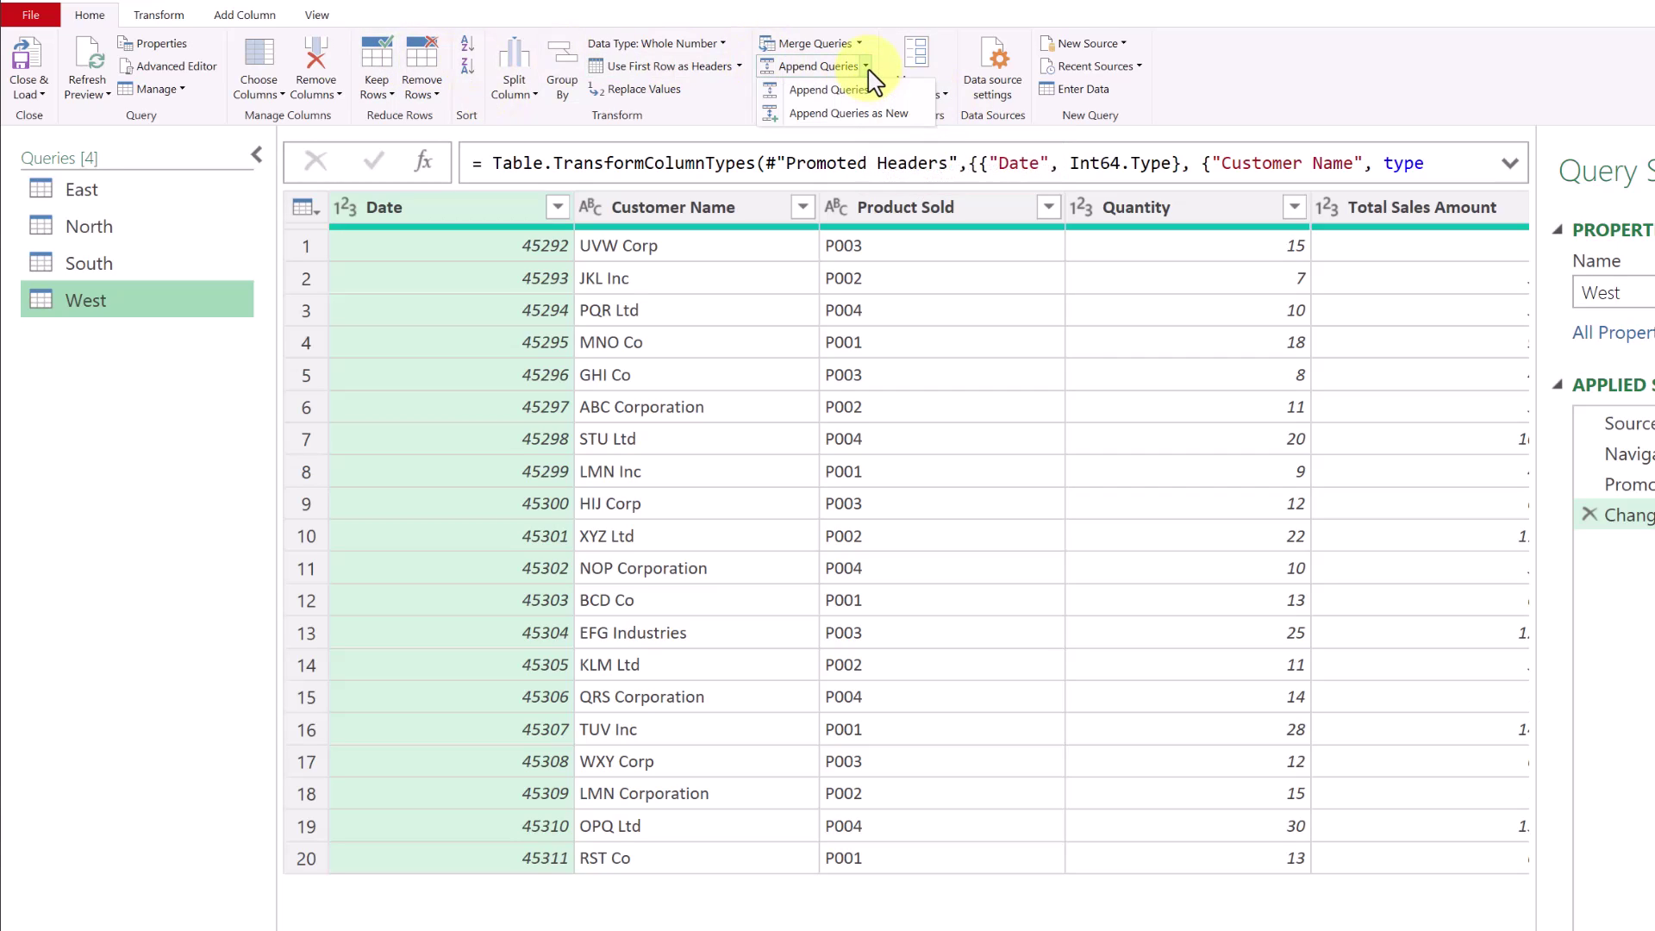
click(897, 121)
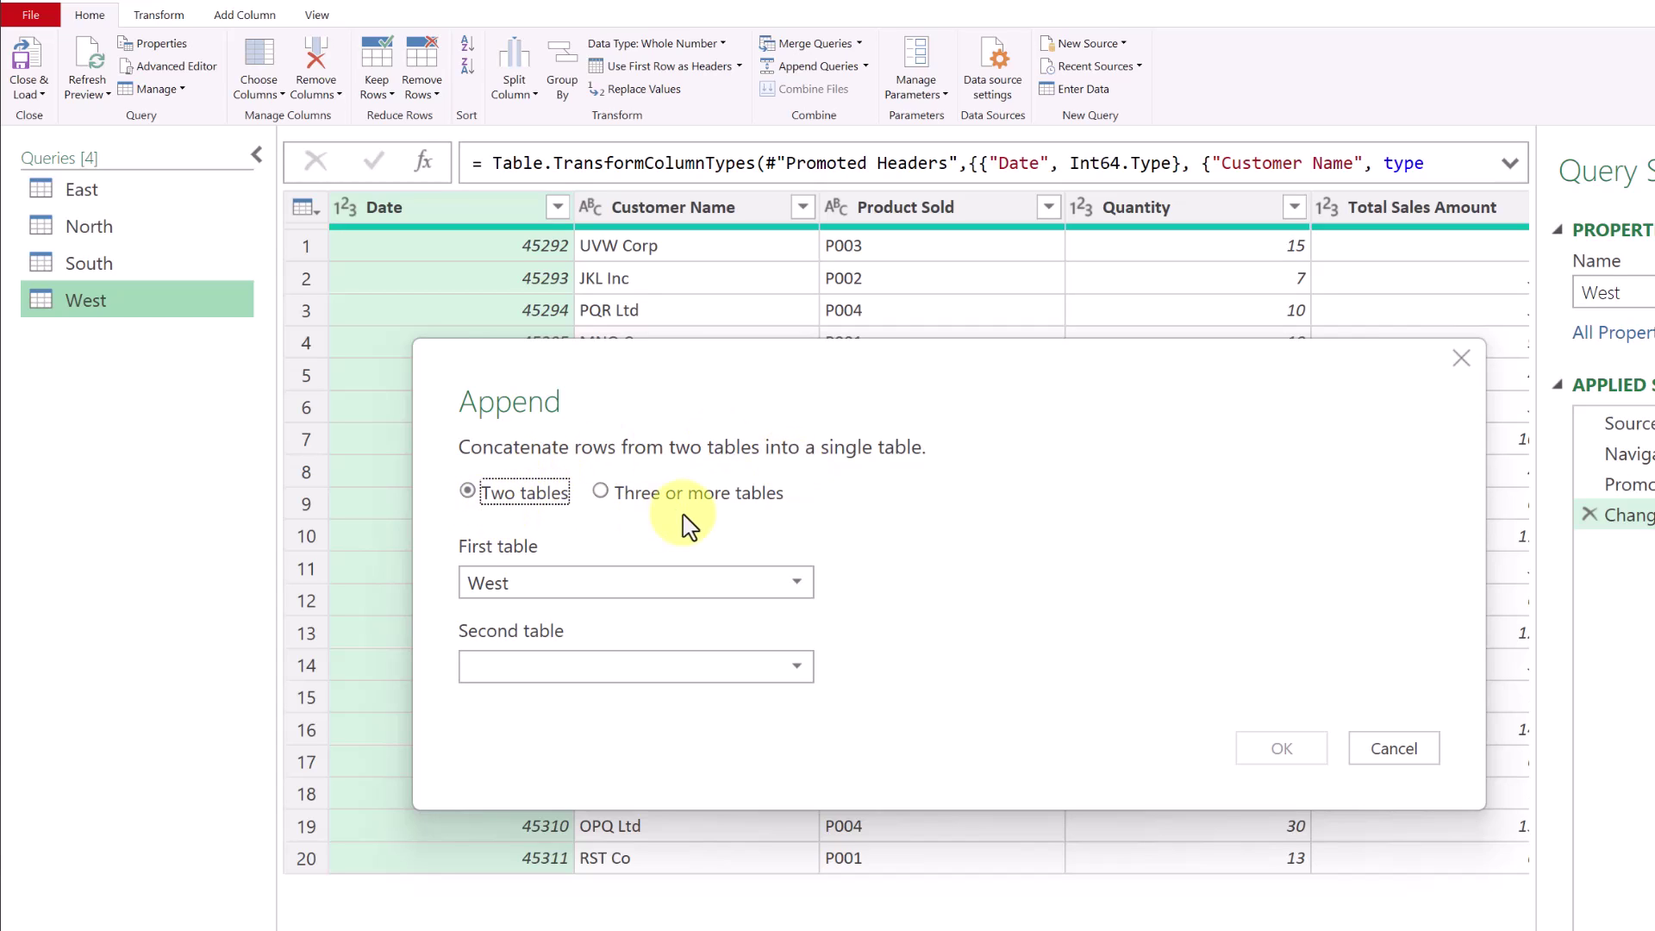
click(601, 492)
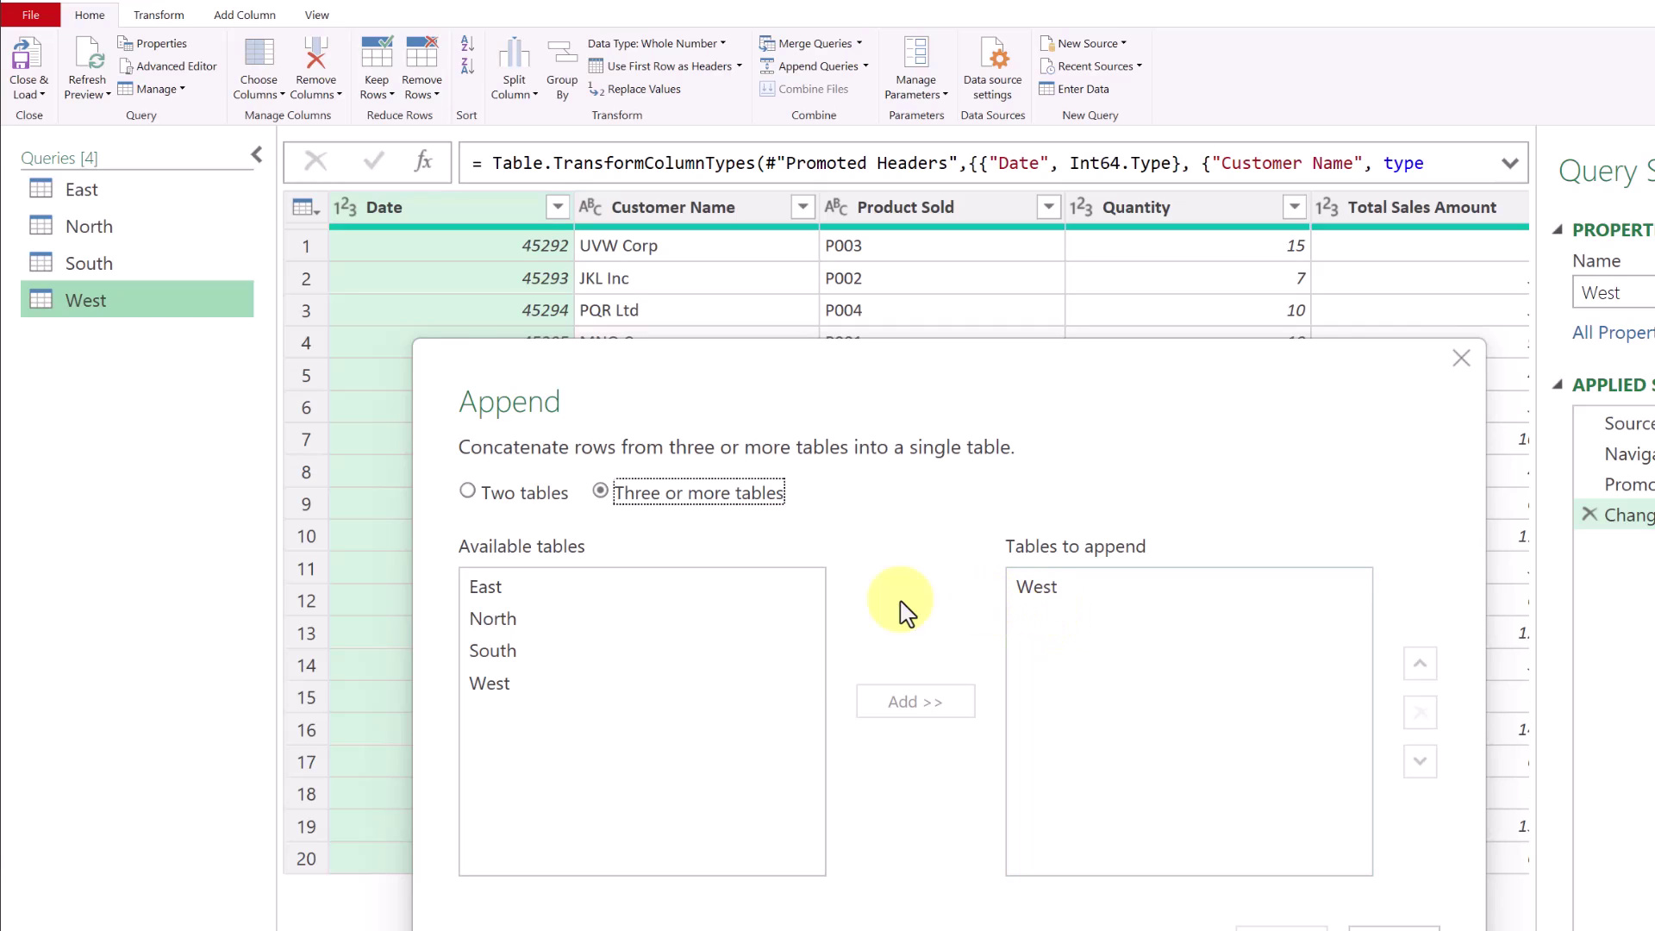
Add East, South and North to the append list, move West below East, and confirm.
click(507, 588)
click(899, 711)
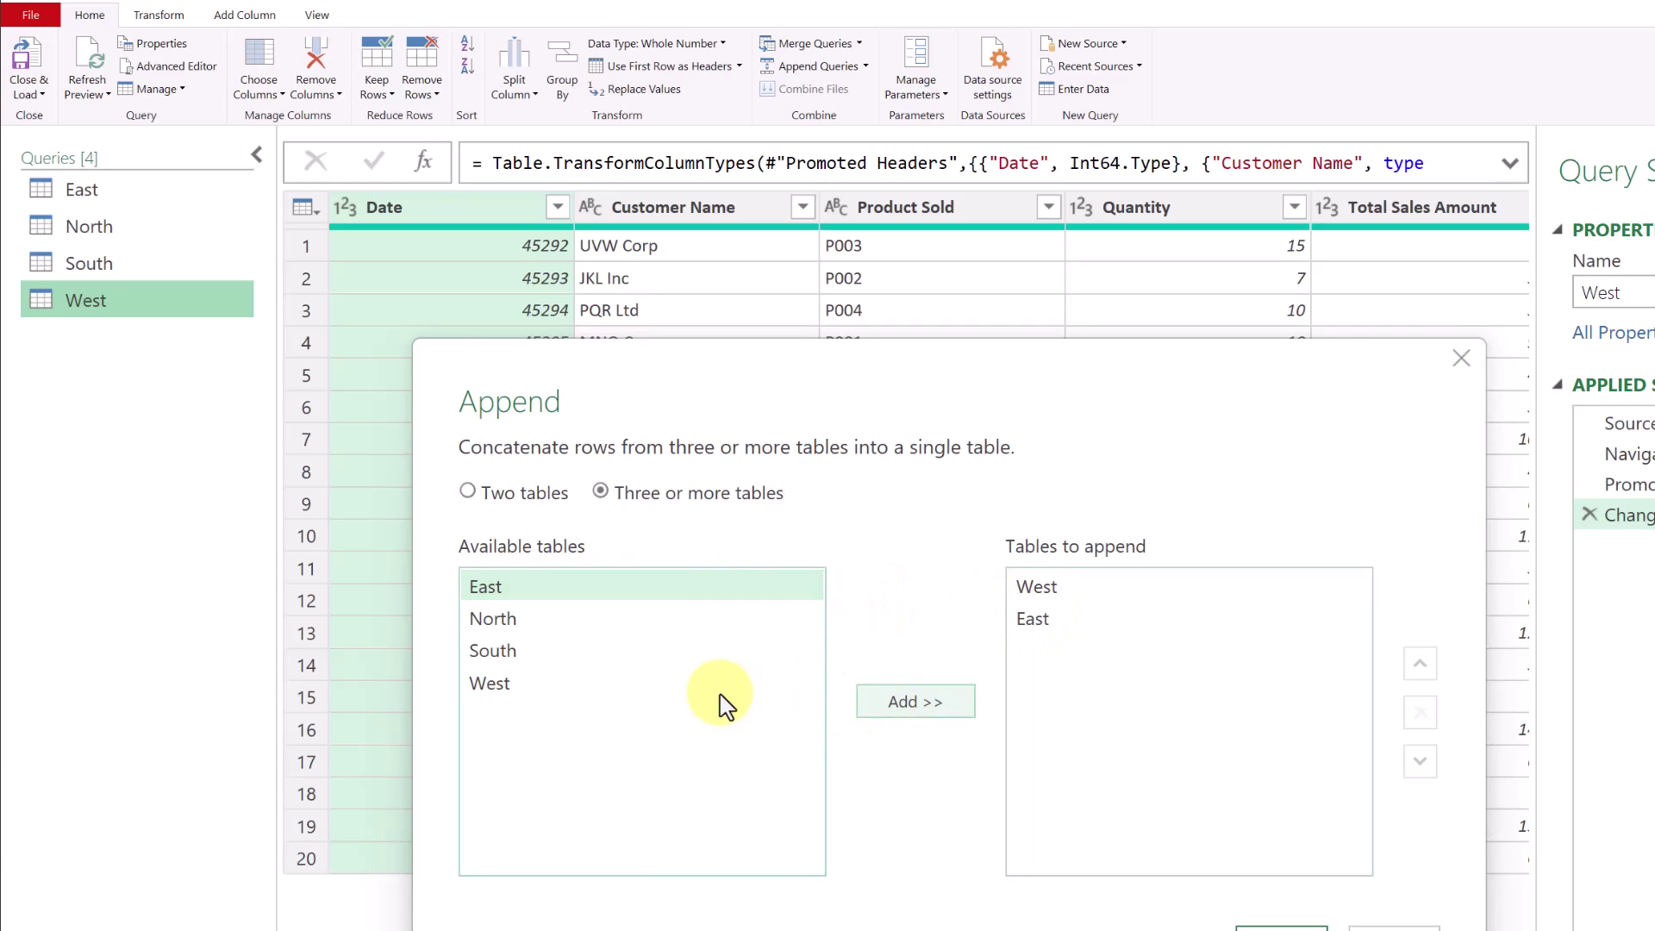
click(530, 623)
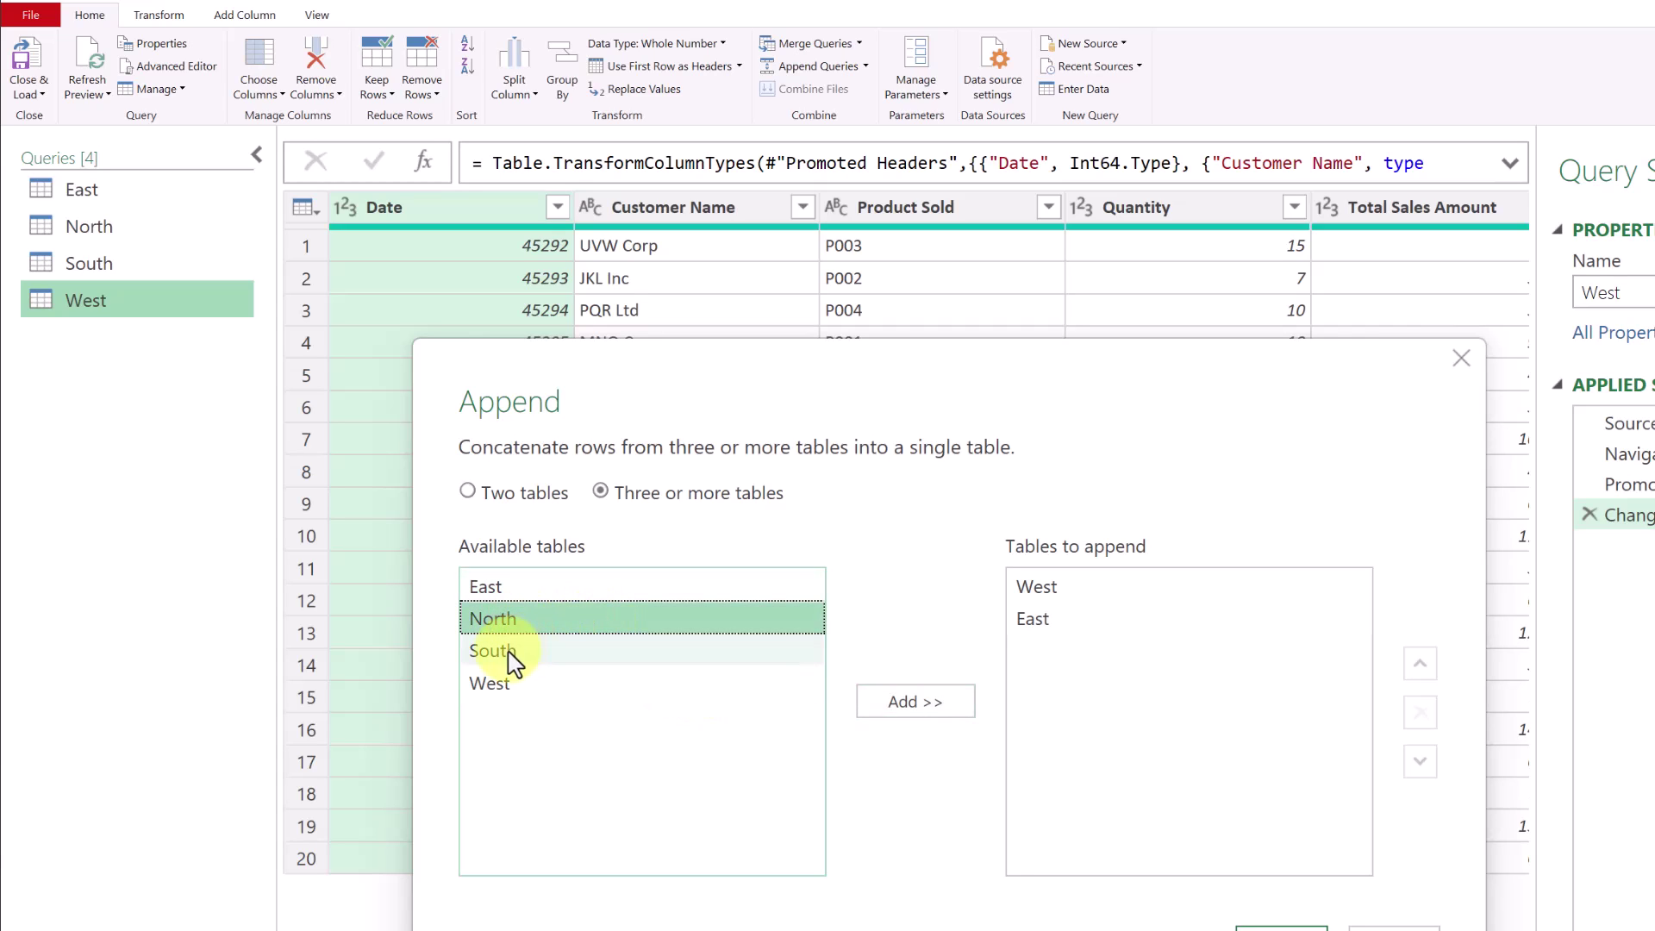
click(518, 652)
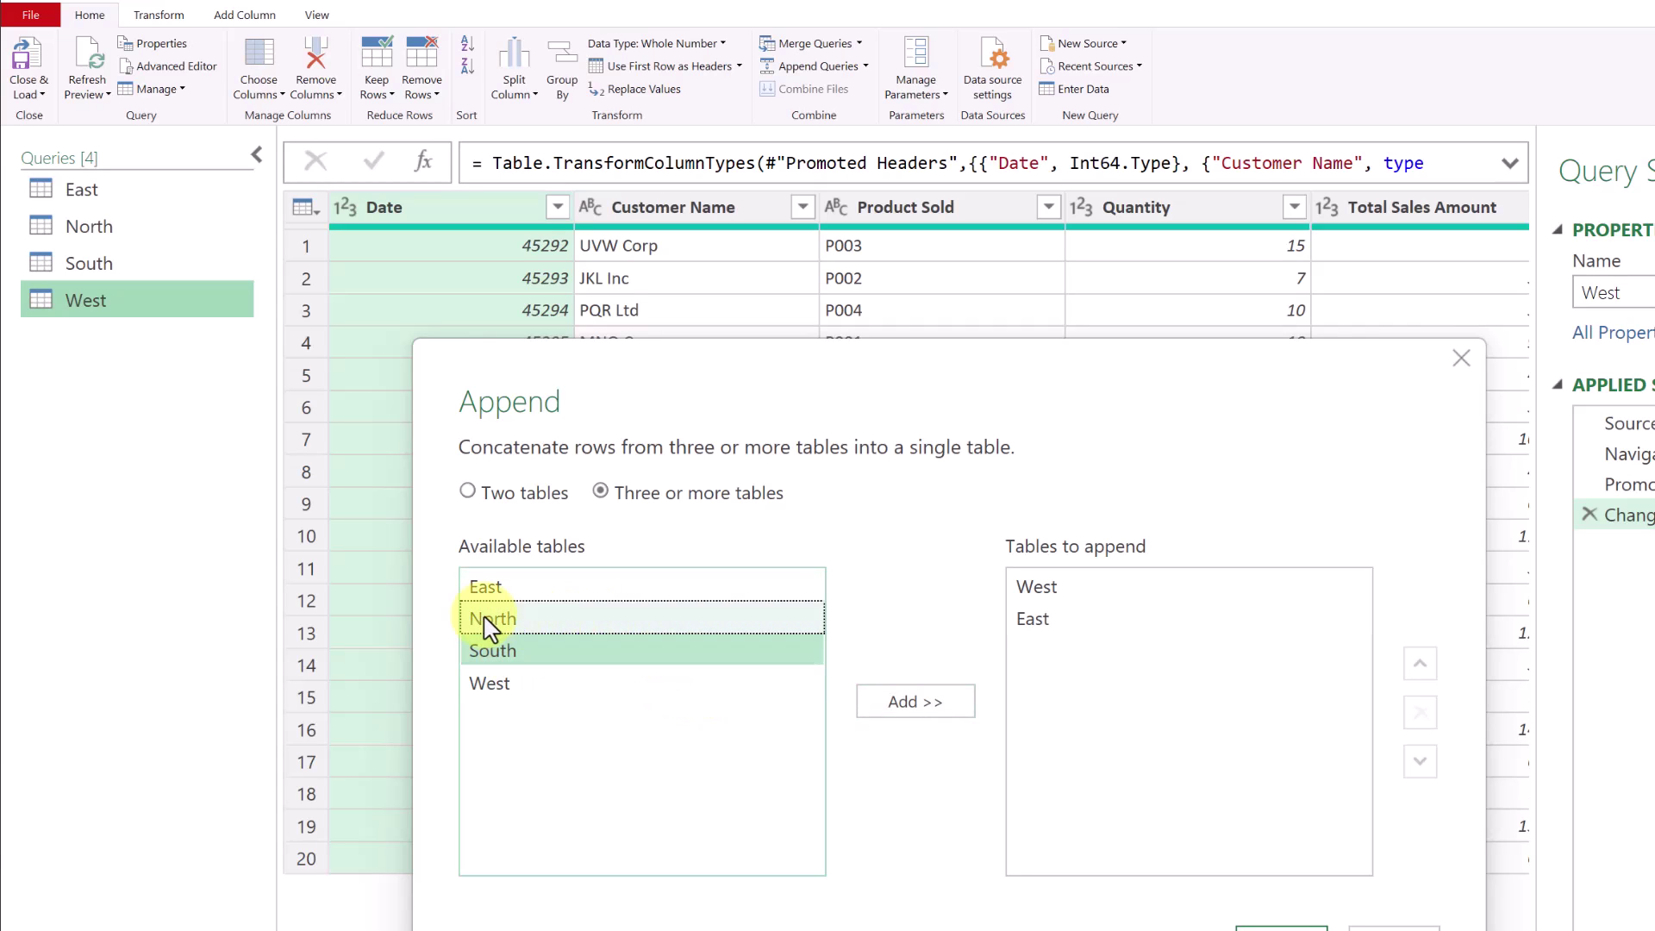
ctrl+click(489, 622)
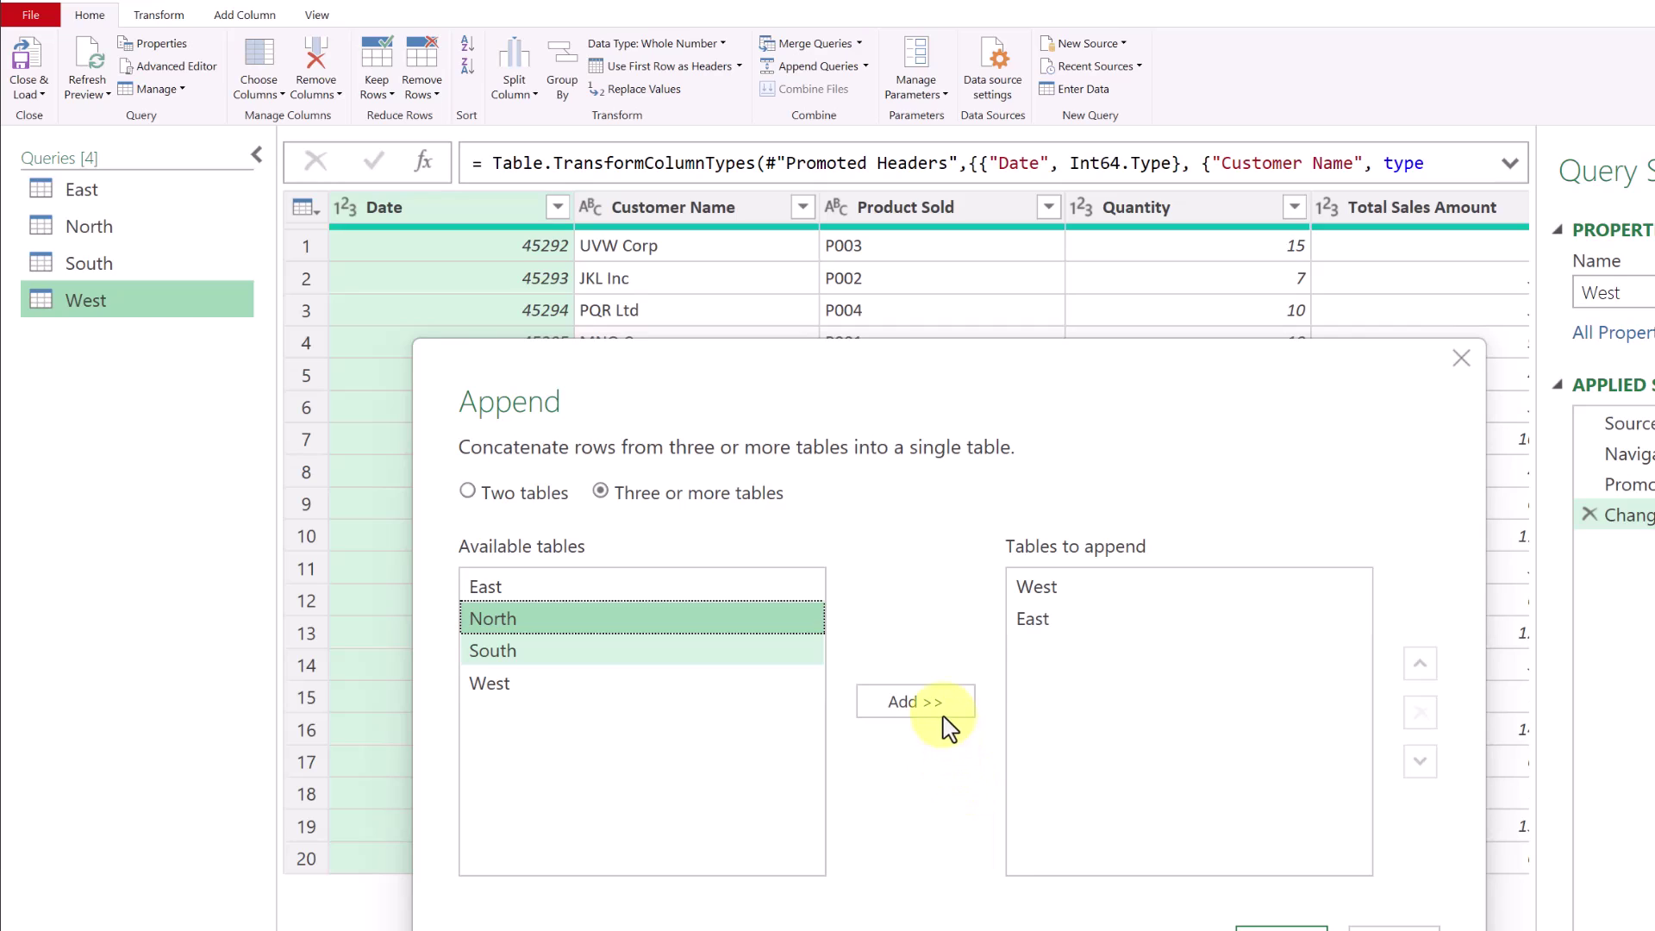
click(931, 709)
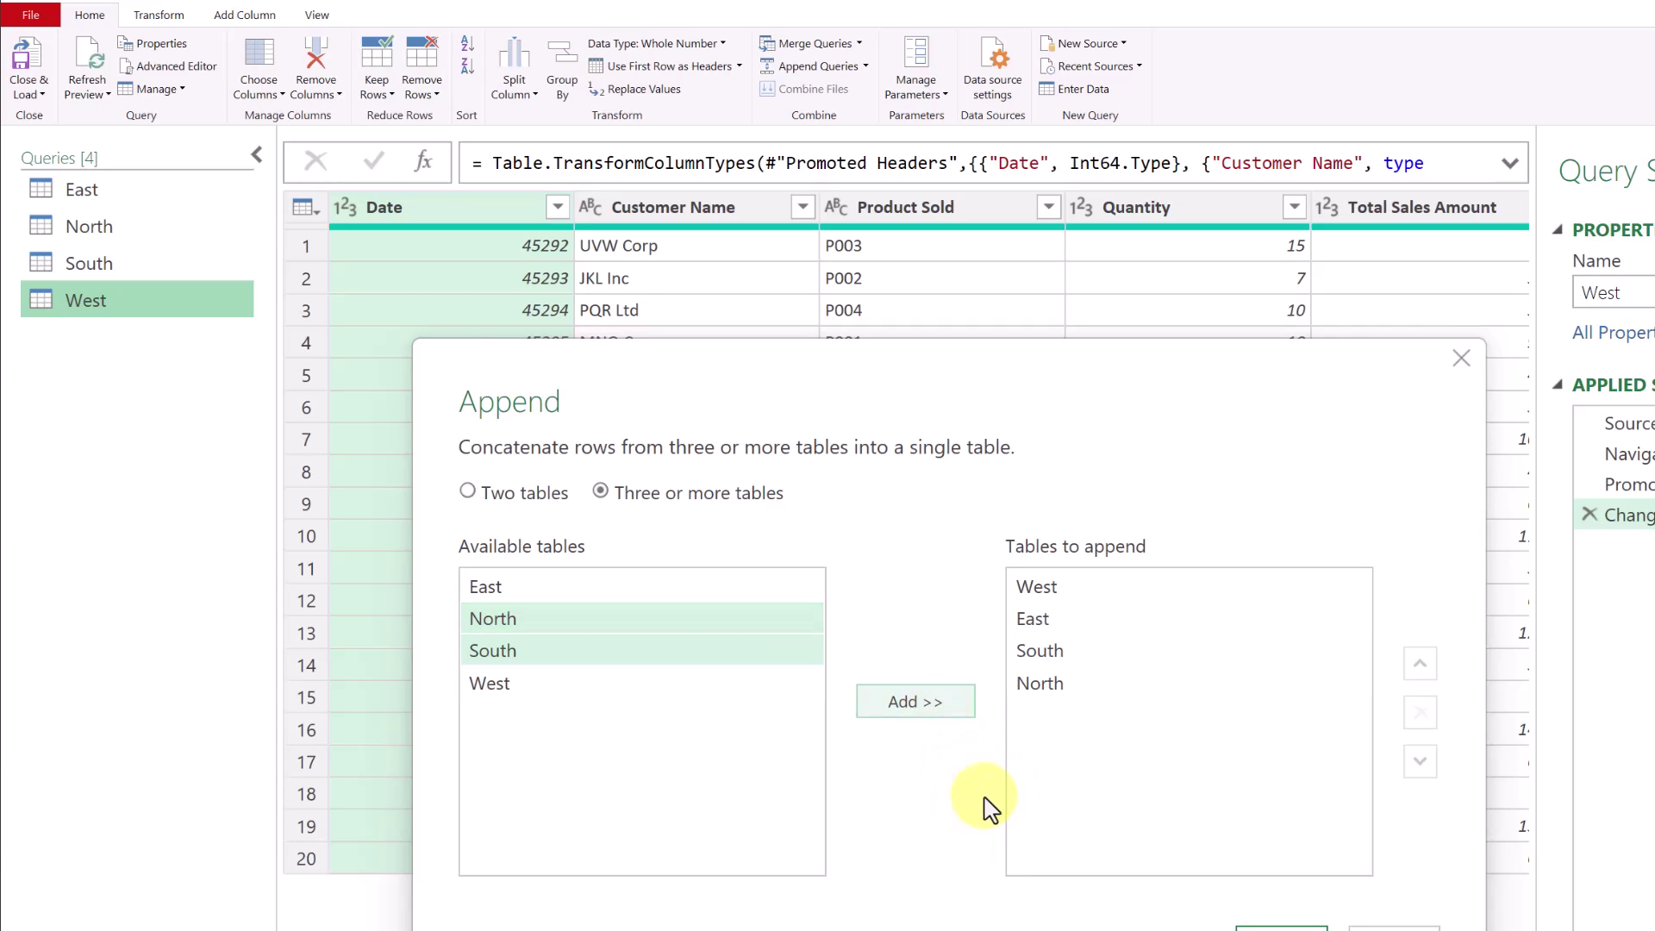
click(1058, 590)
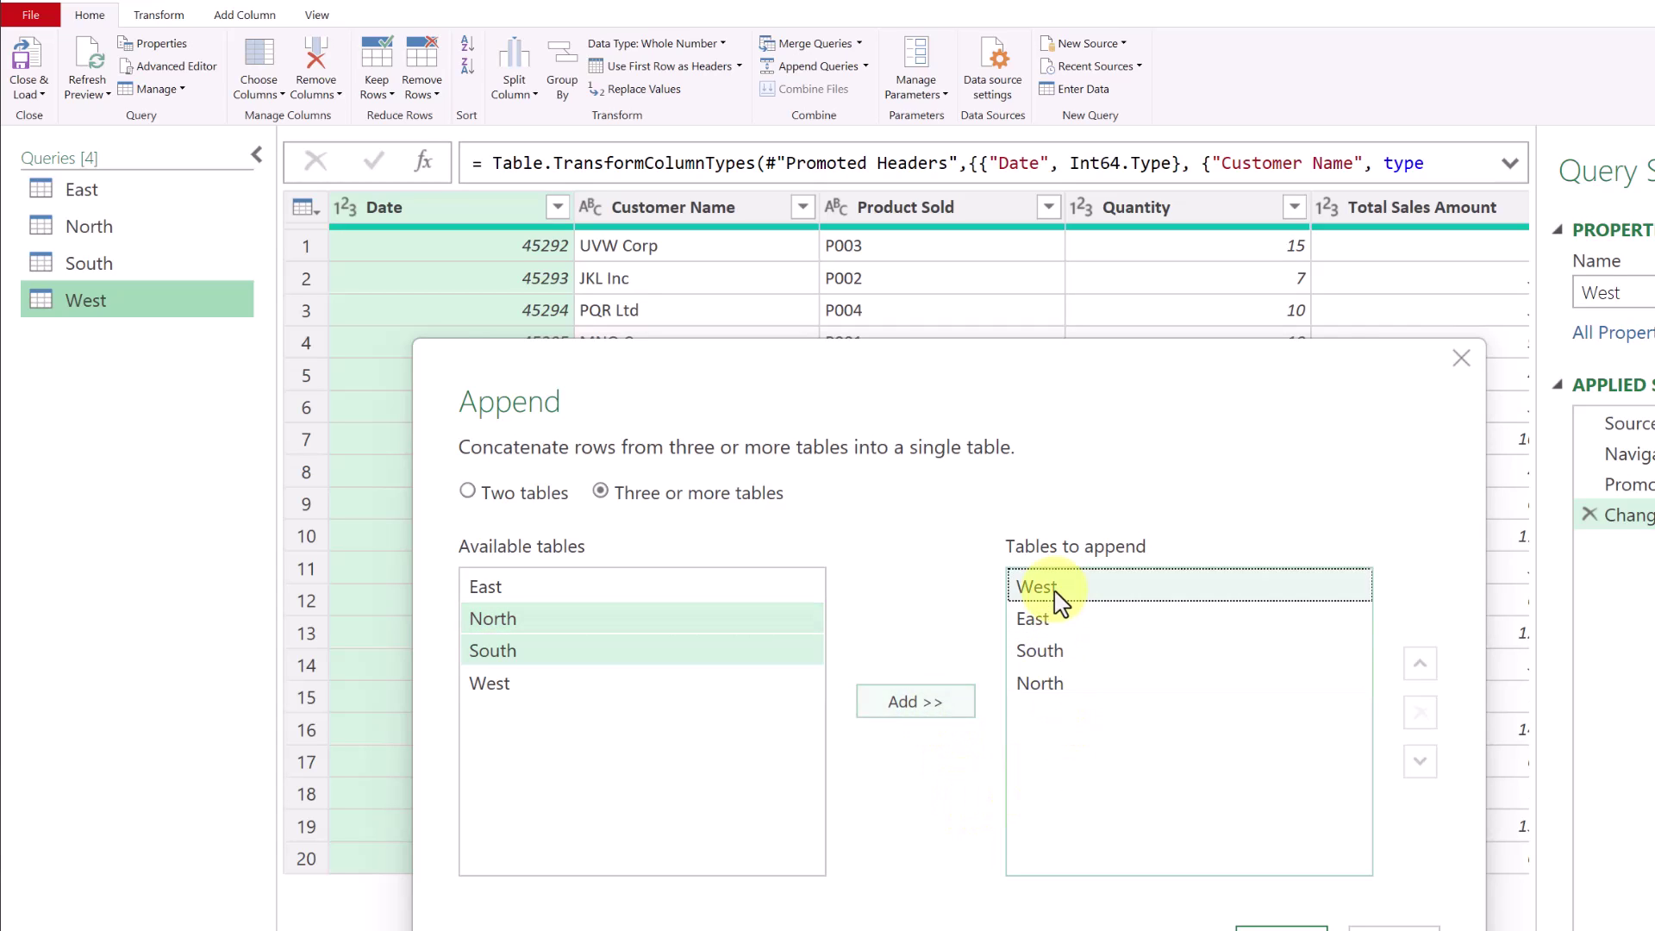
click(1419, 762)
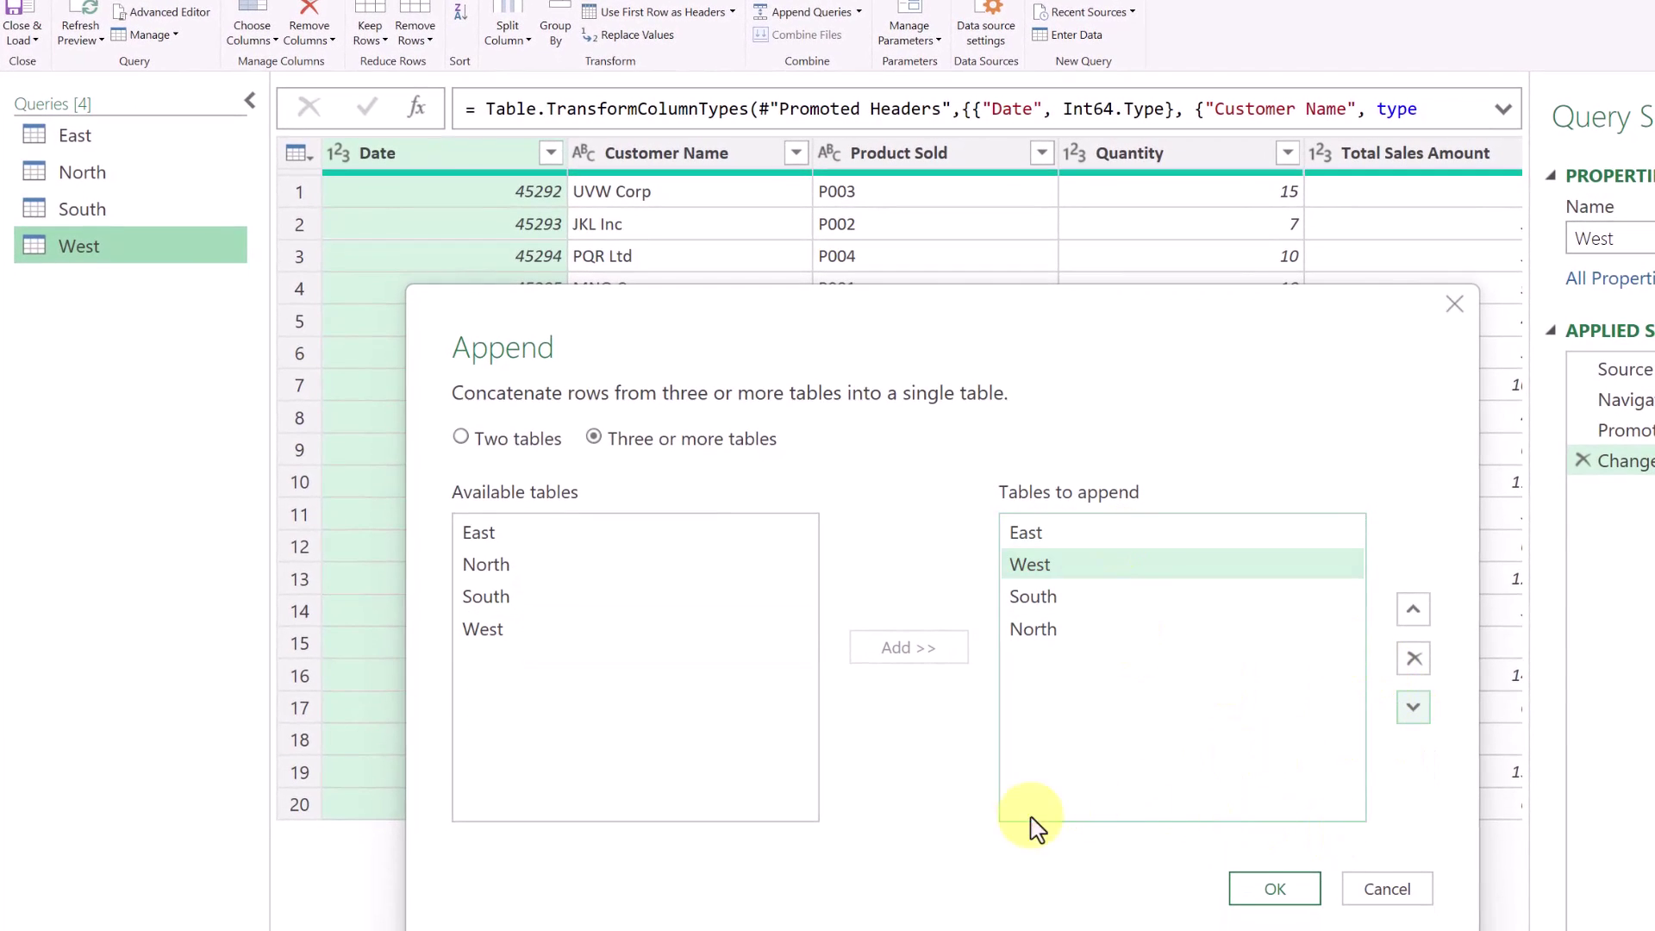
click(1282, 903)
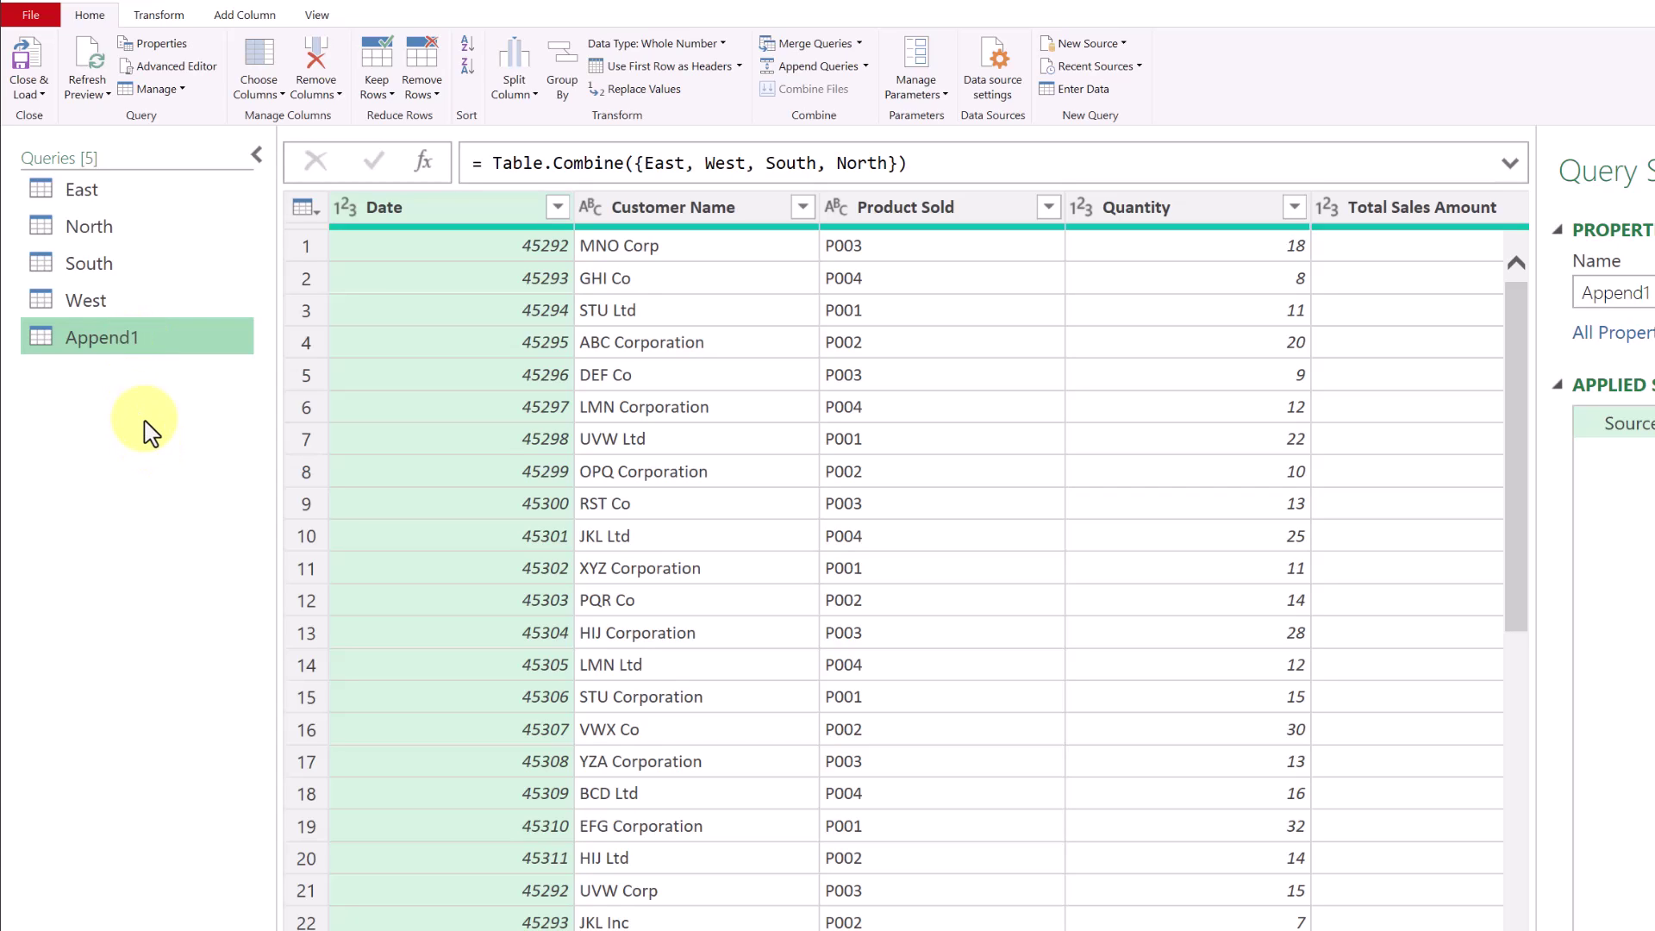
Rename the Append1 query to Total and scroll through its combined rows.
double_click(136, 345)
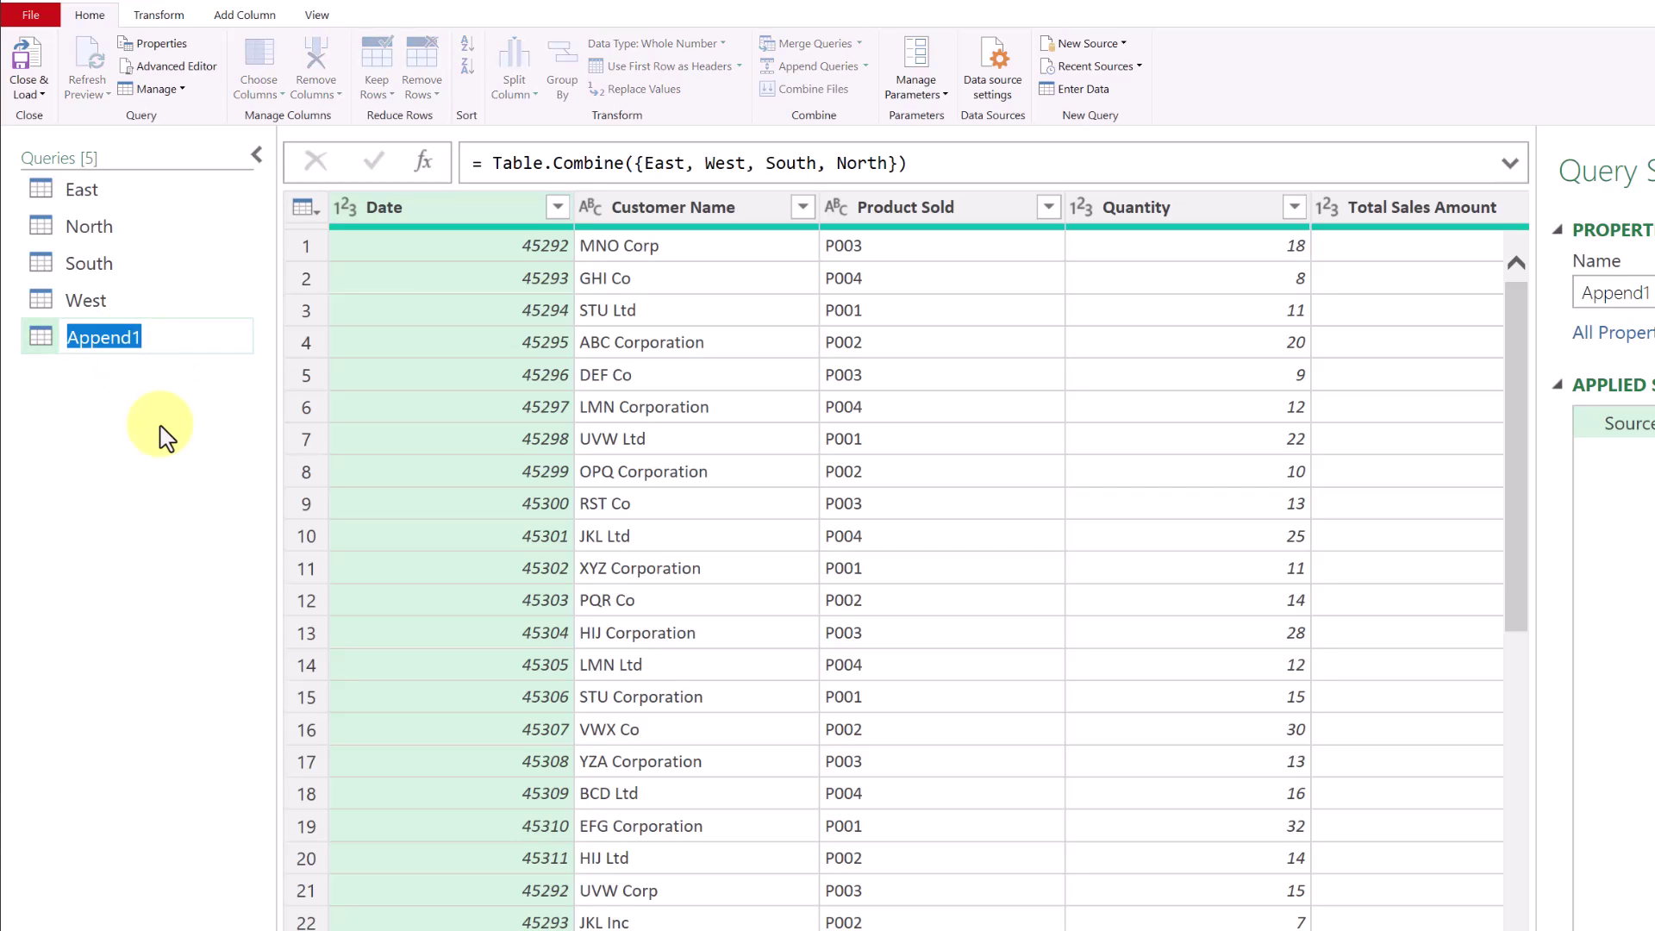
text(T)
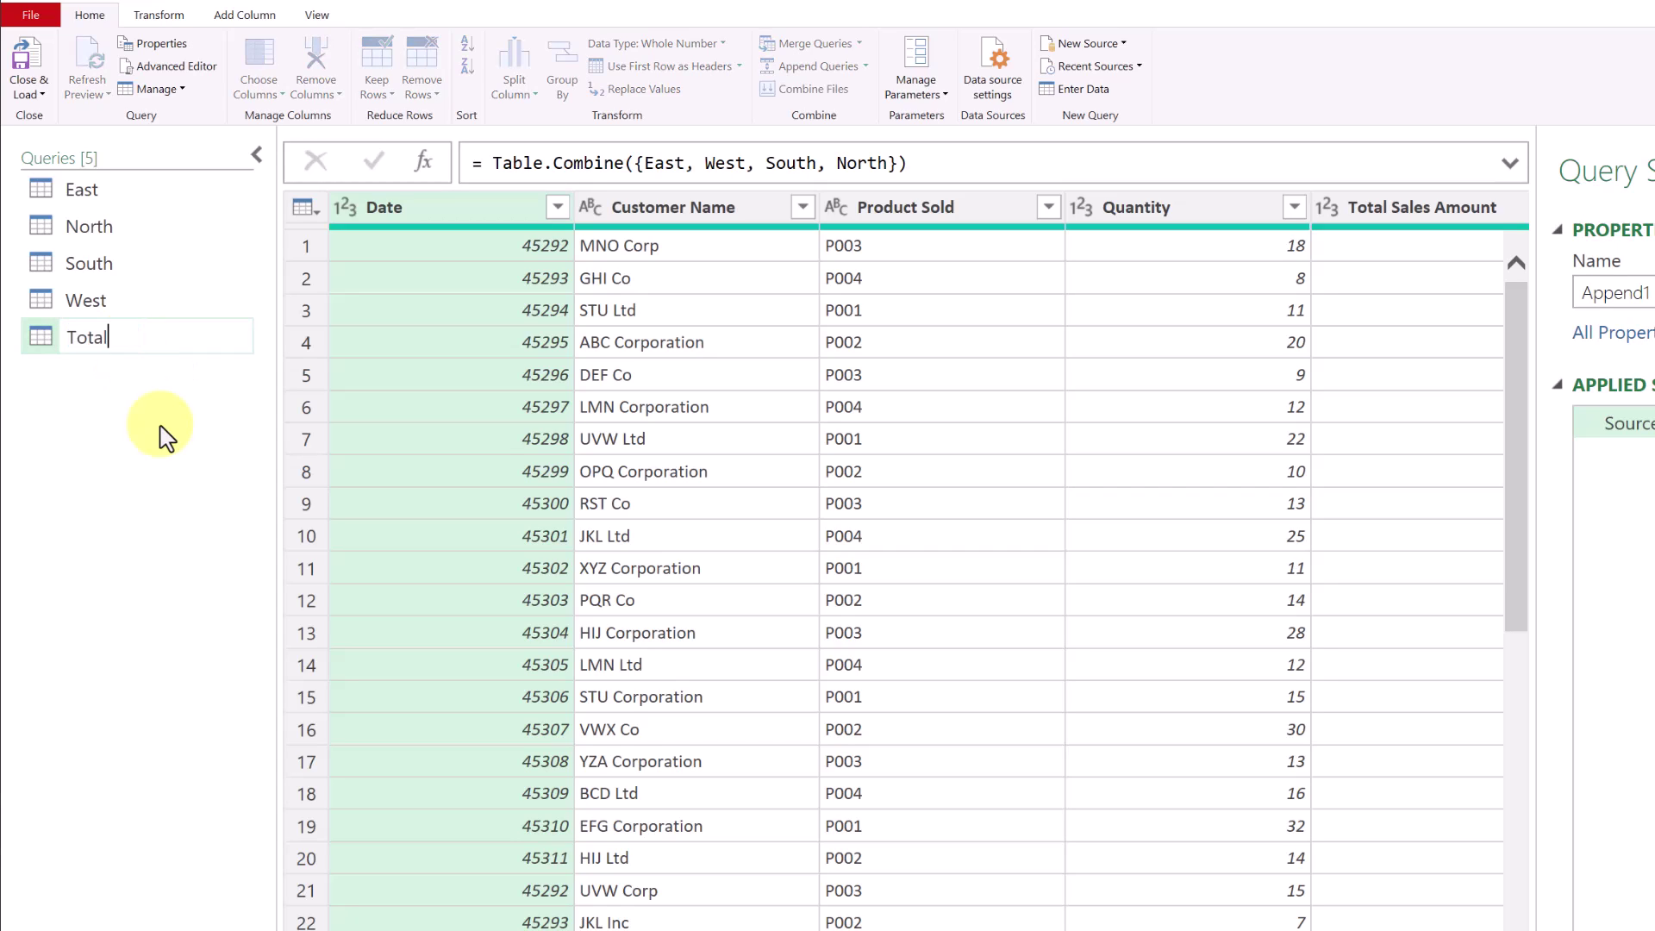
text(otal)
key(Return)
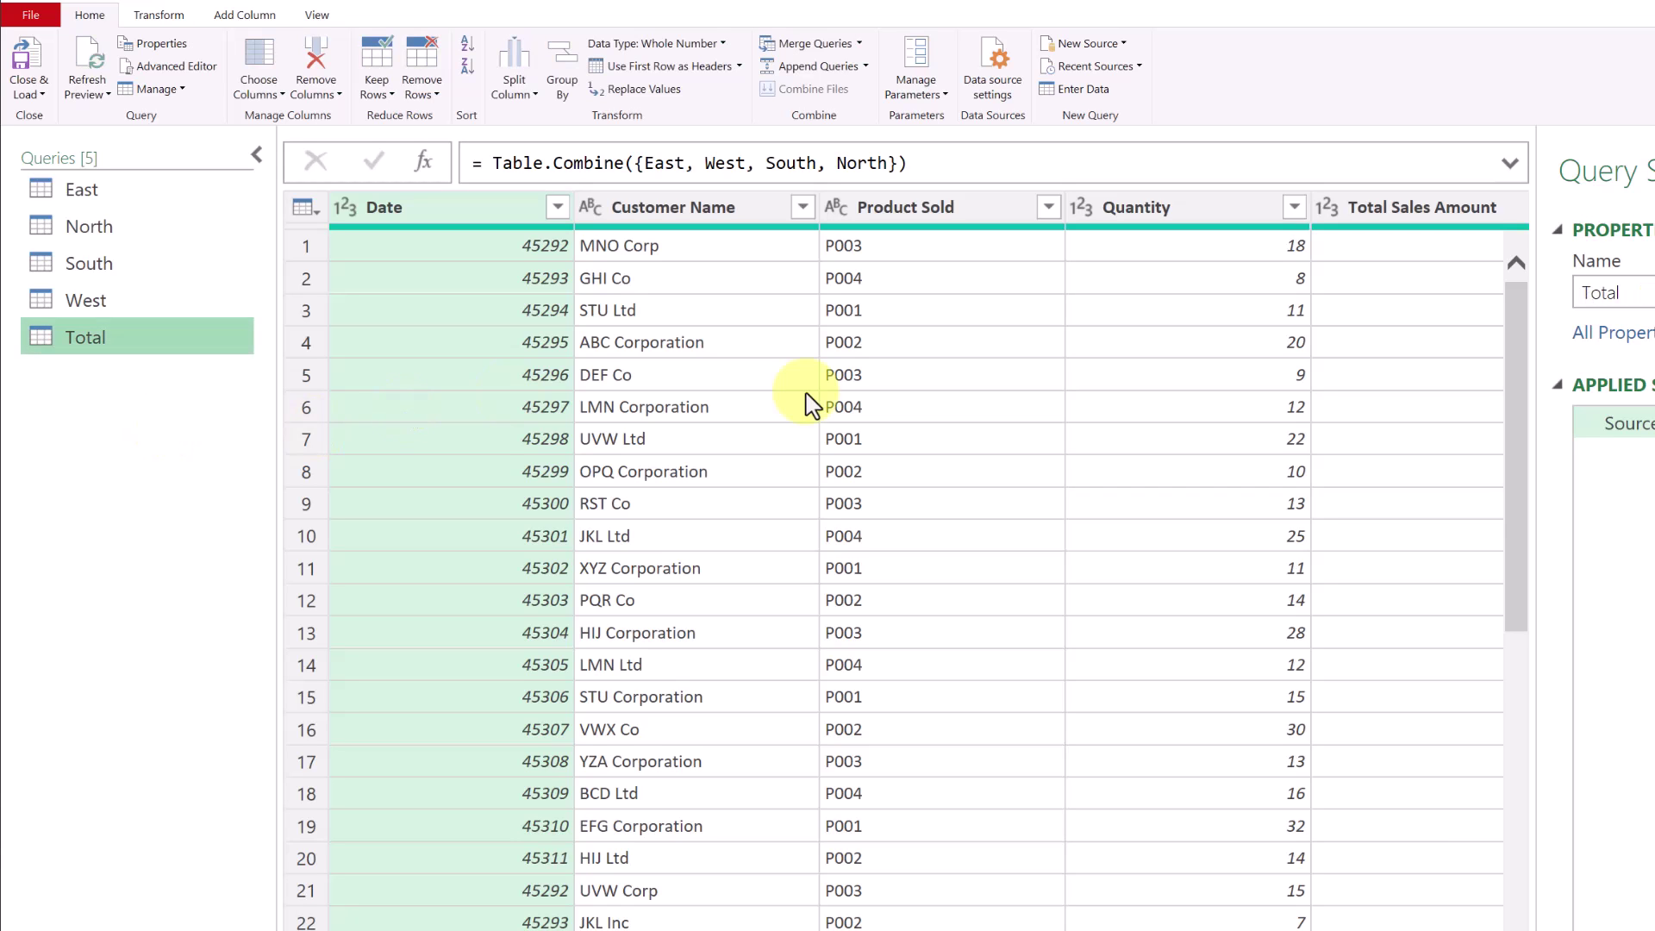
scroll(749, 444, down, 5)
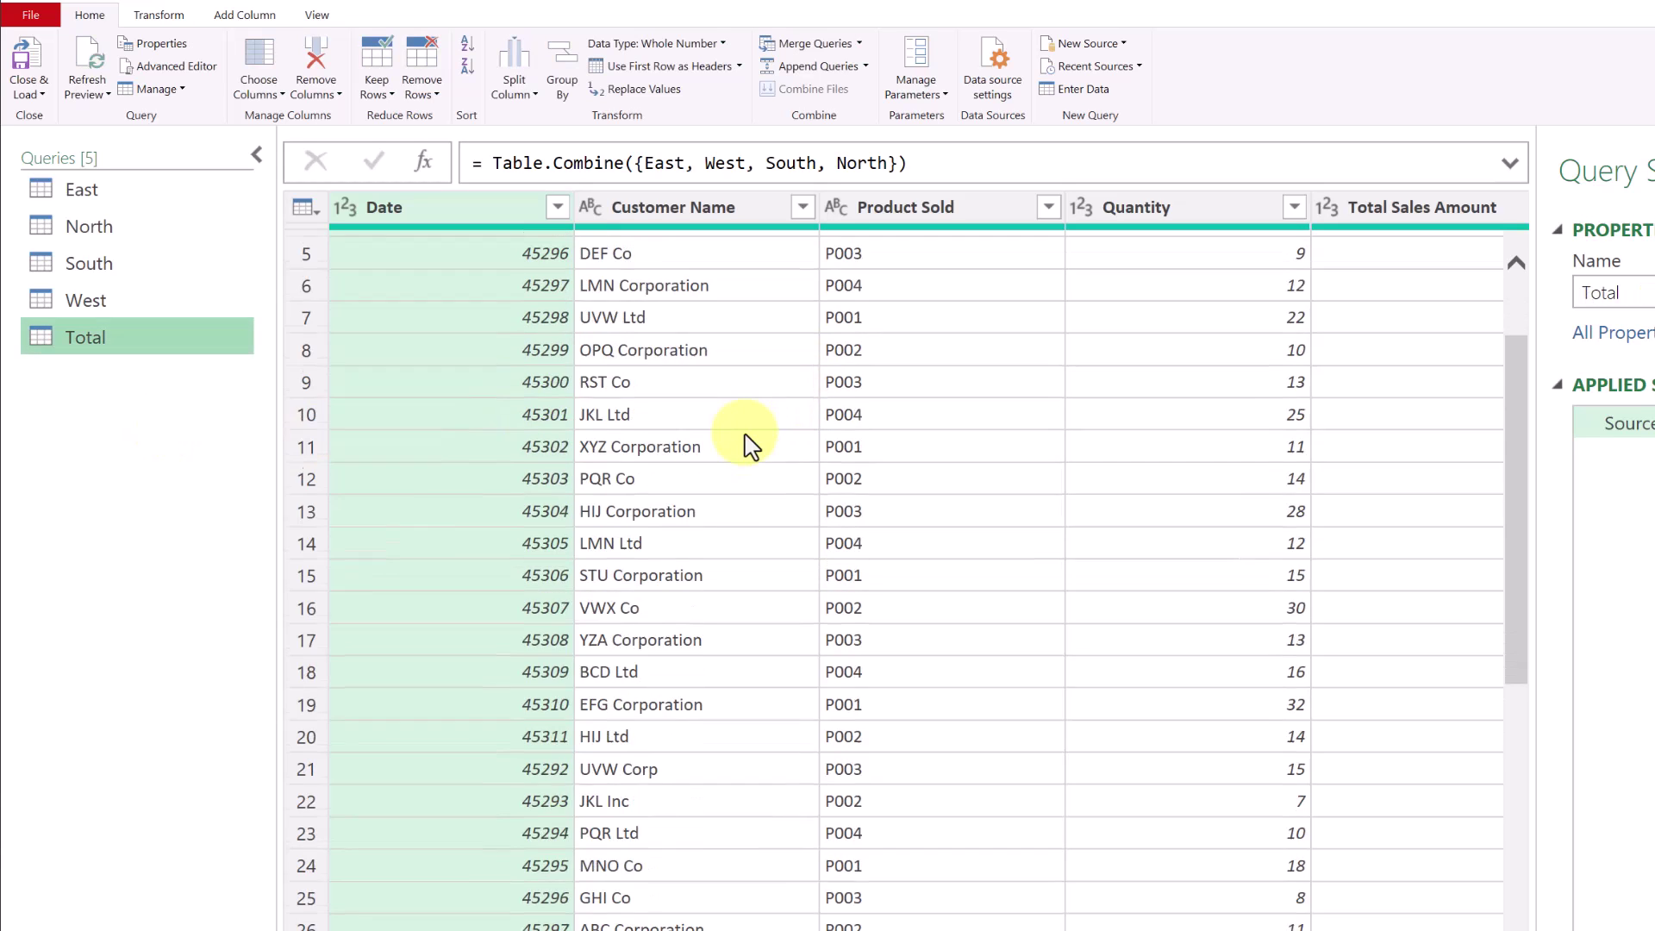
scroll(749, 443, down, 1)
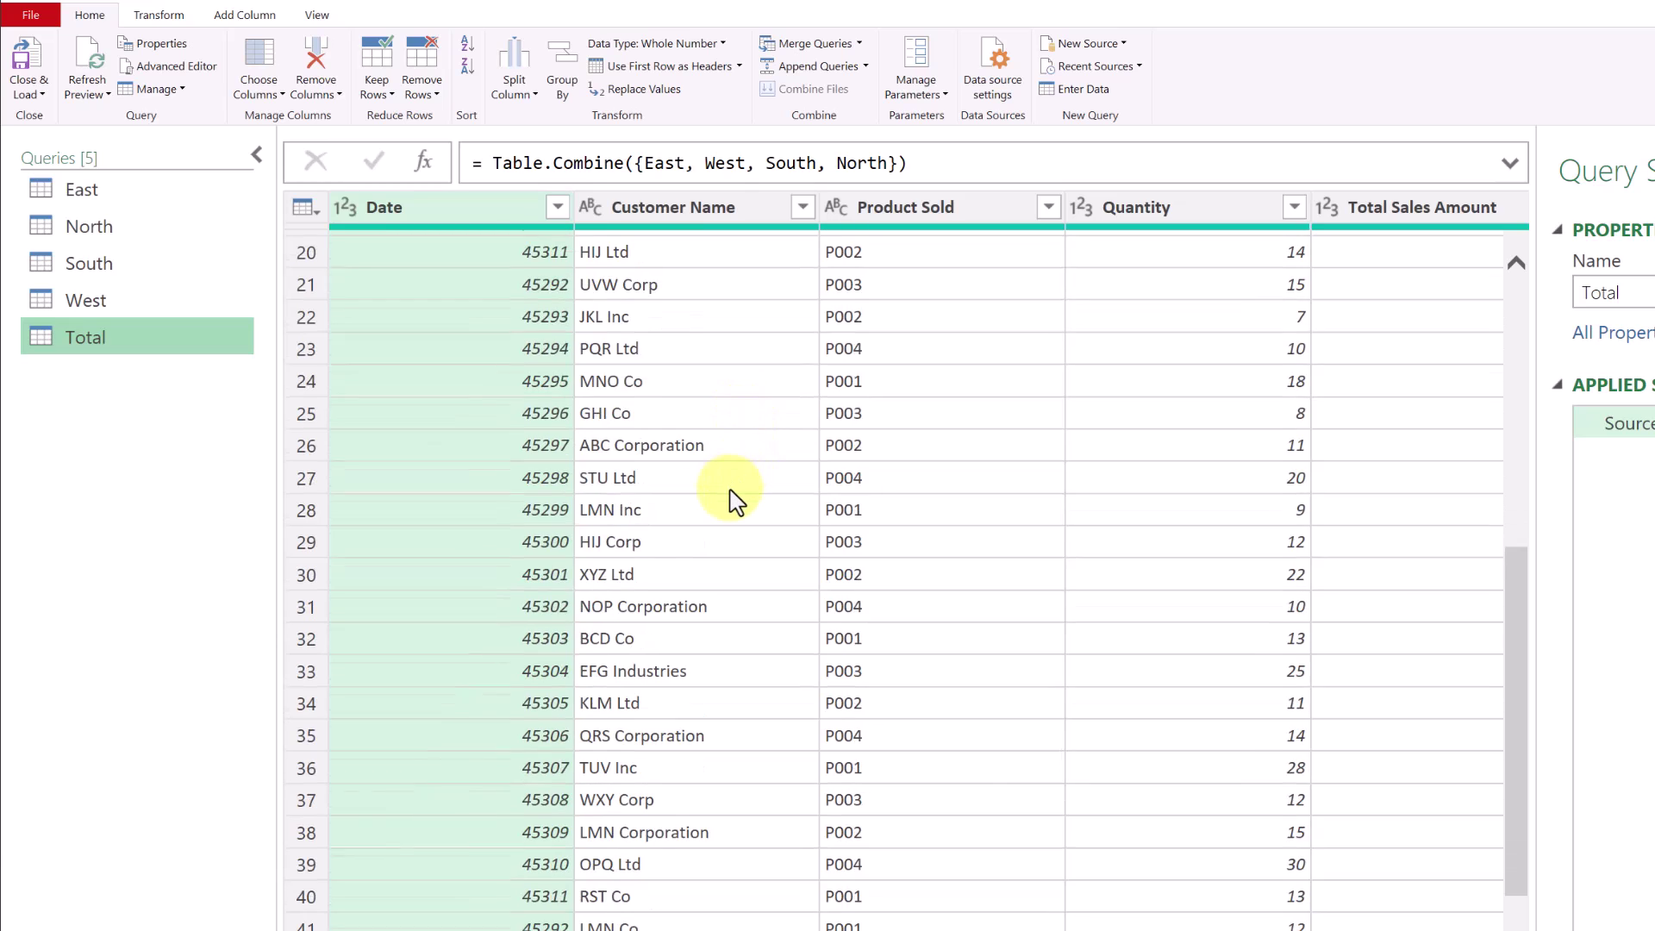
scroll(728, 499, up, 6)
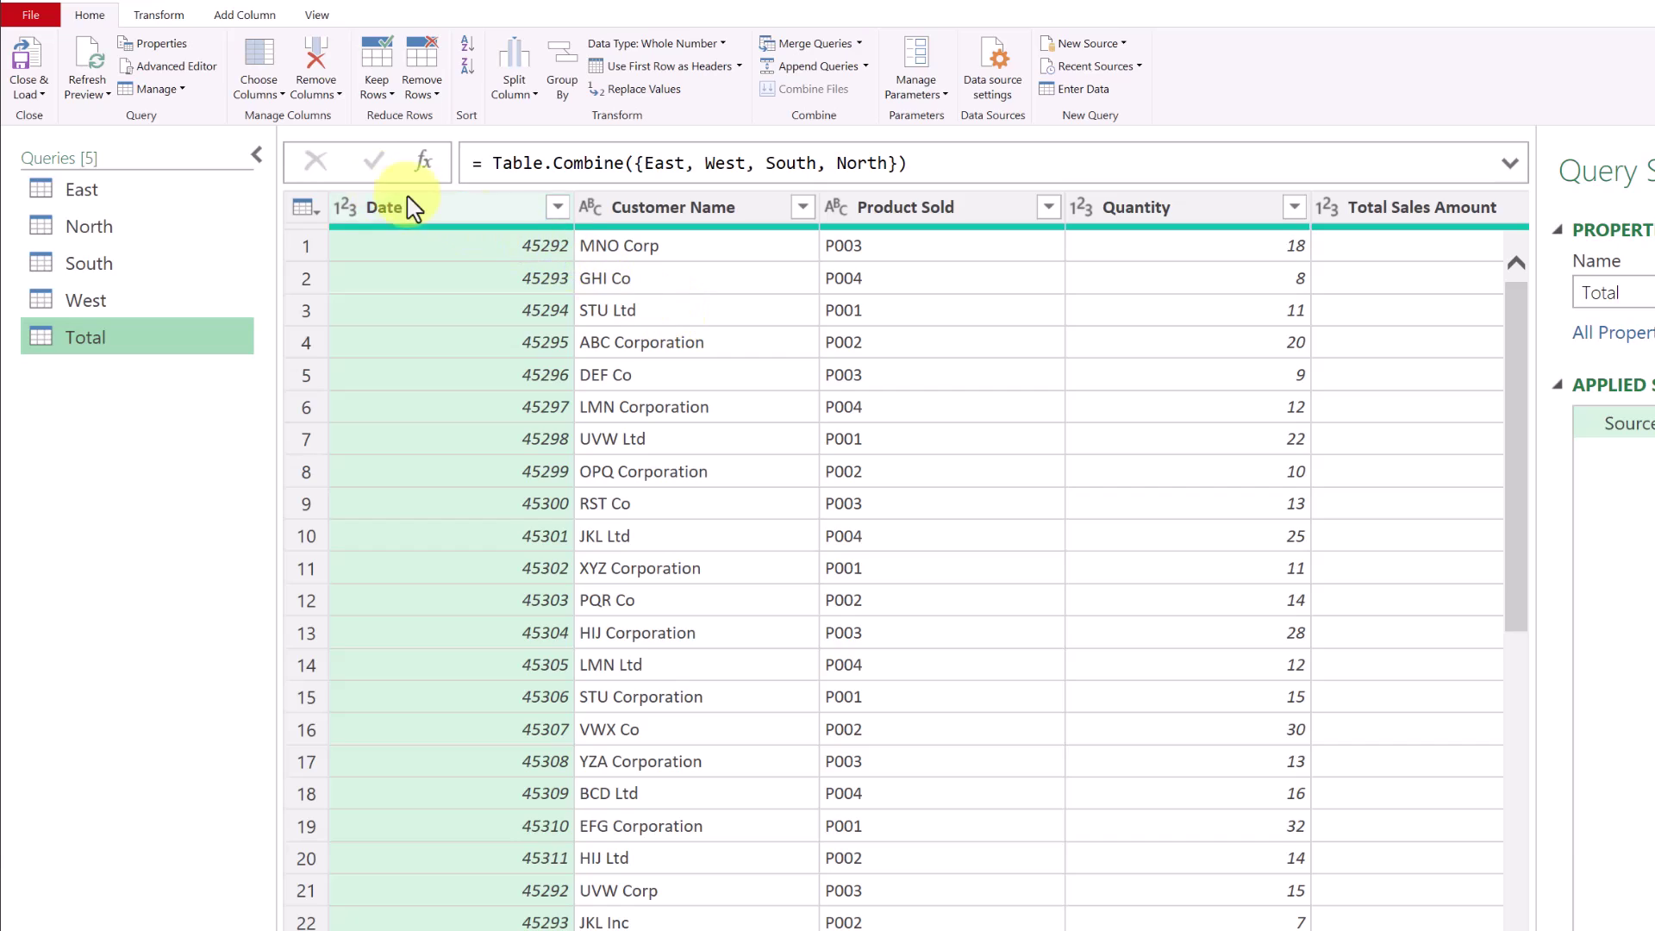
Close & Load the data as a PivotTable Report on a new worksheet.
click(41, 94)
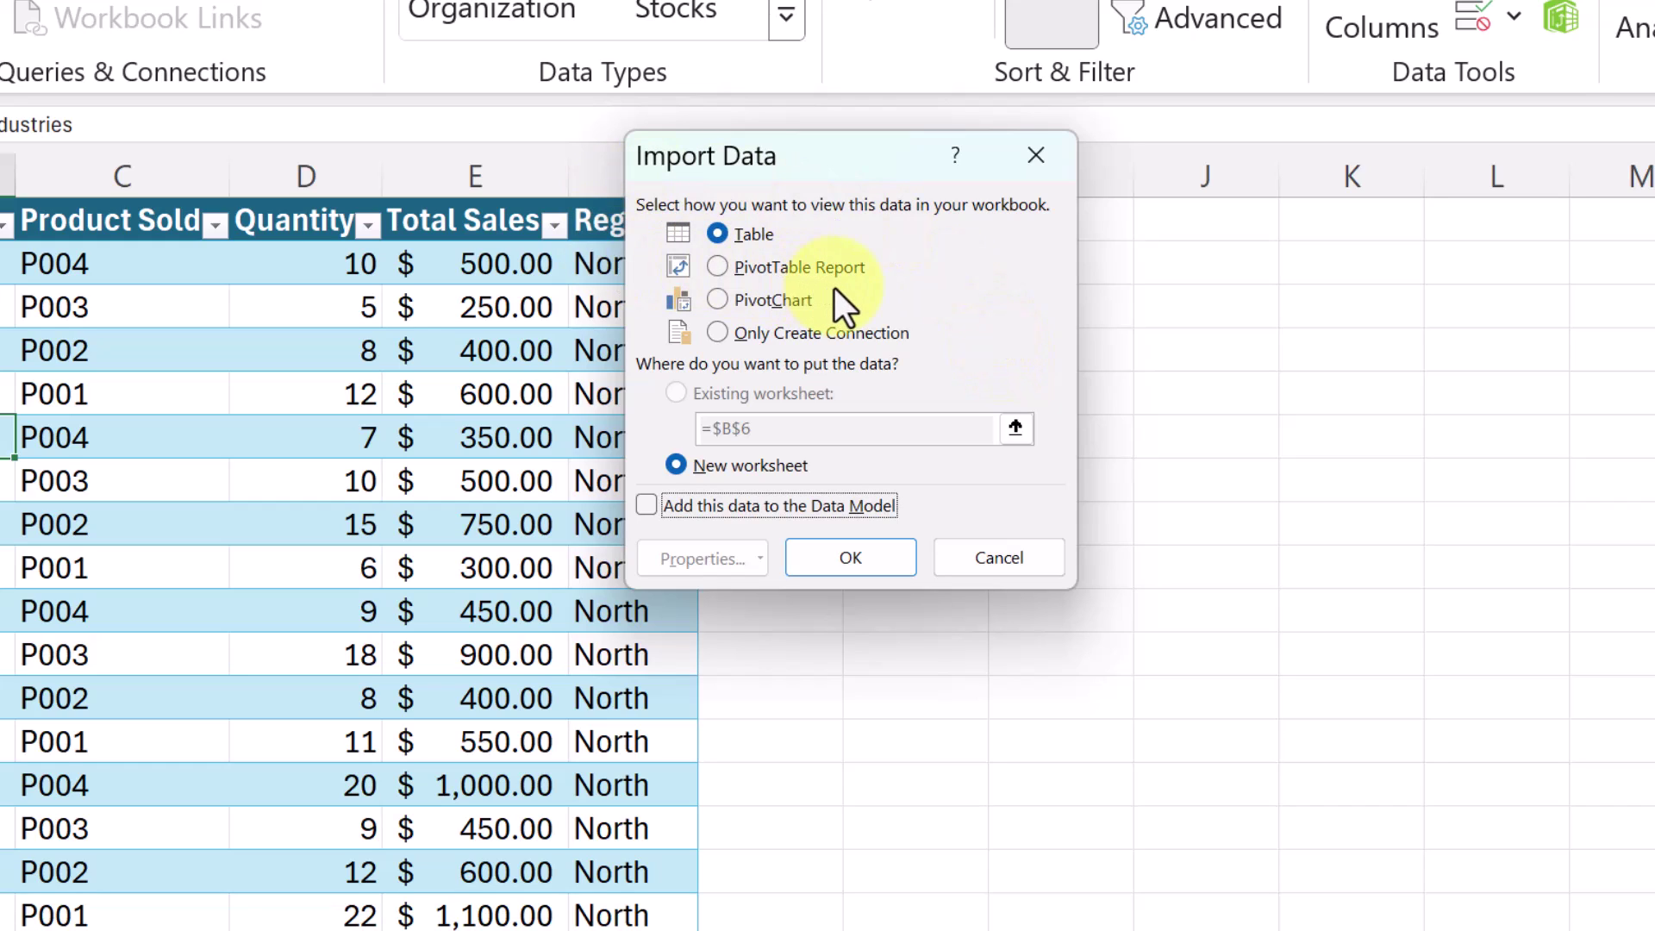
click(714, 268)
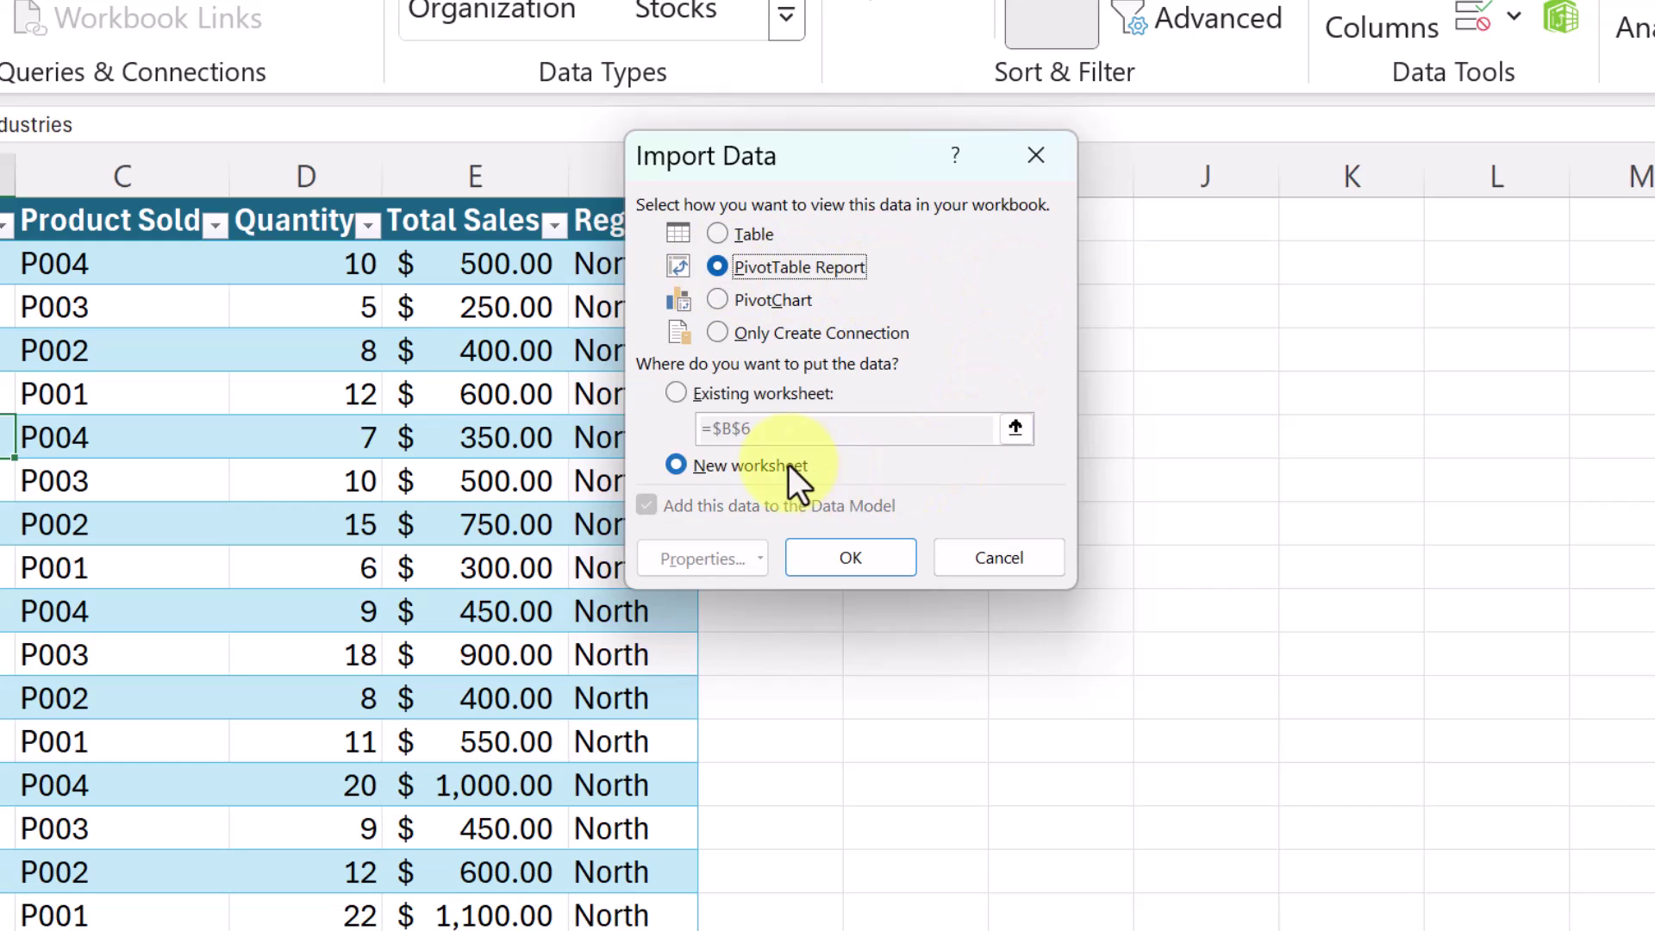
click(712, 473)
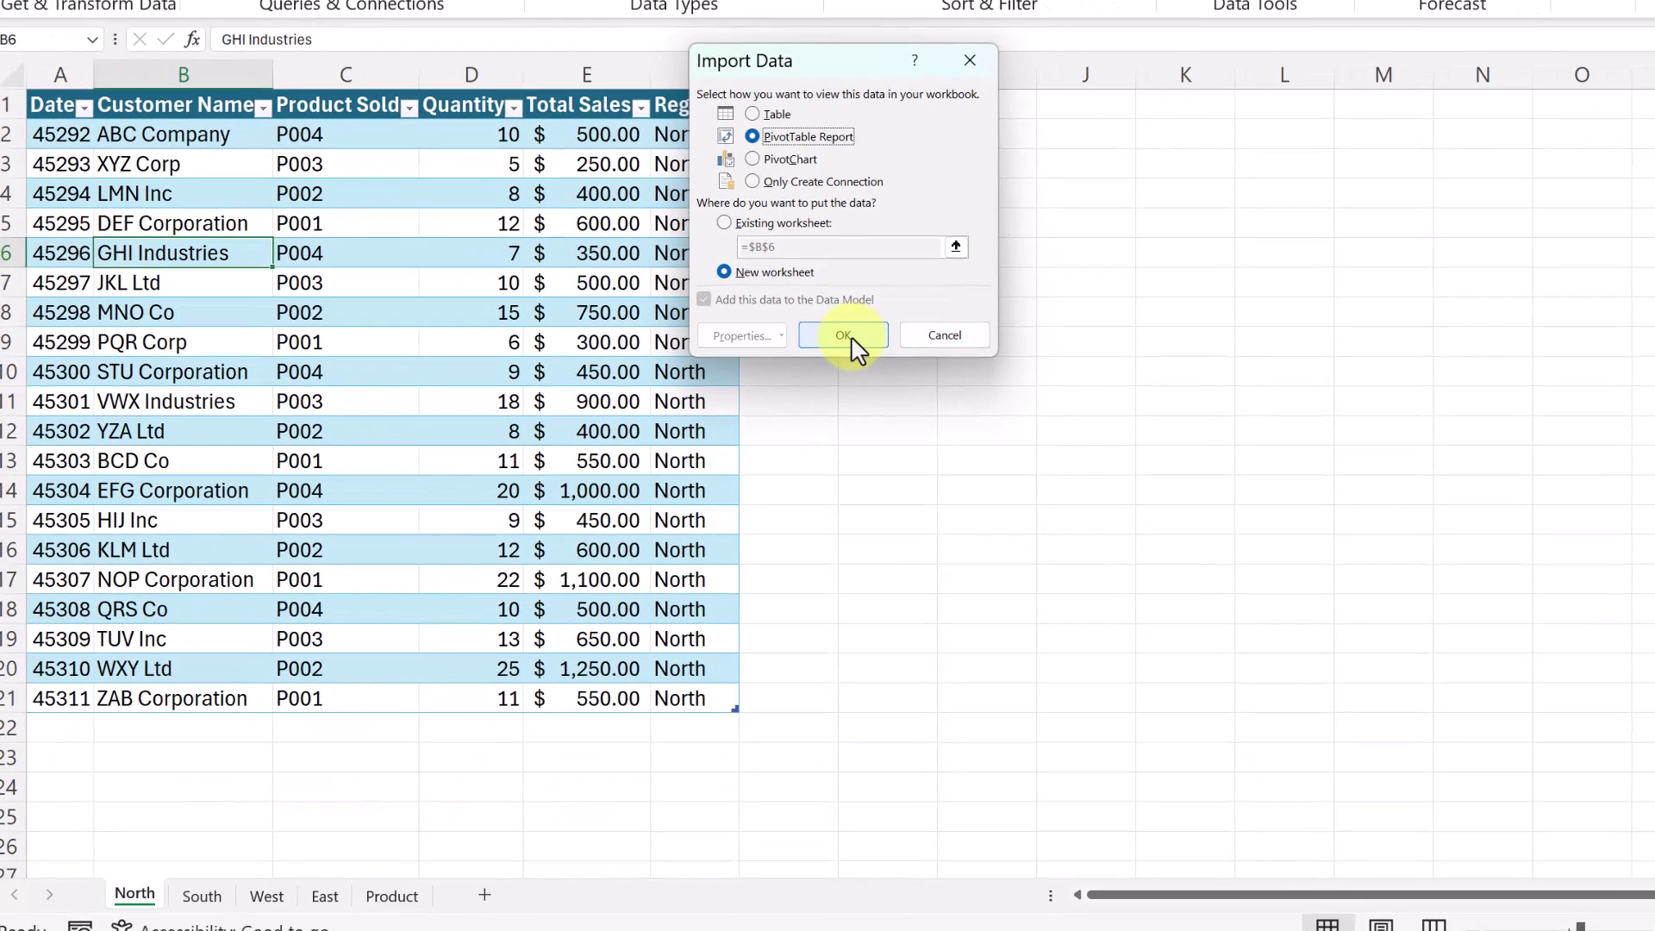
click(851, 341)
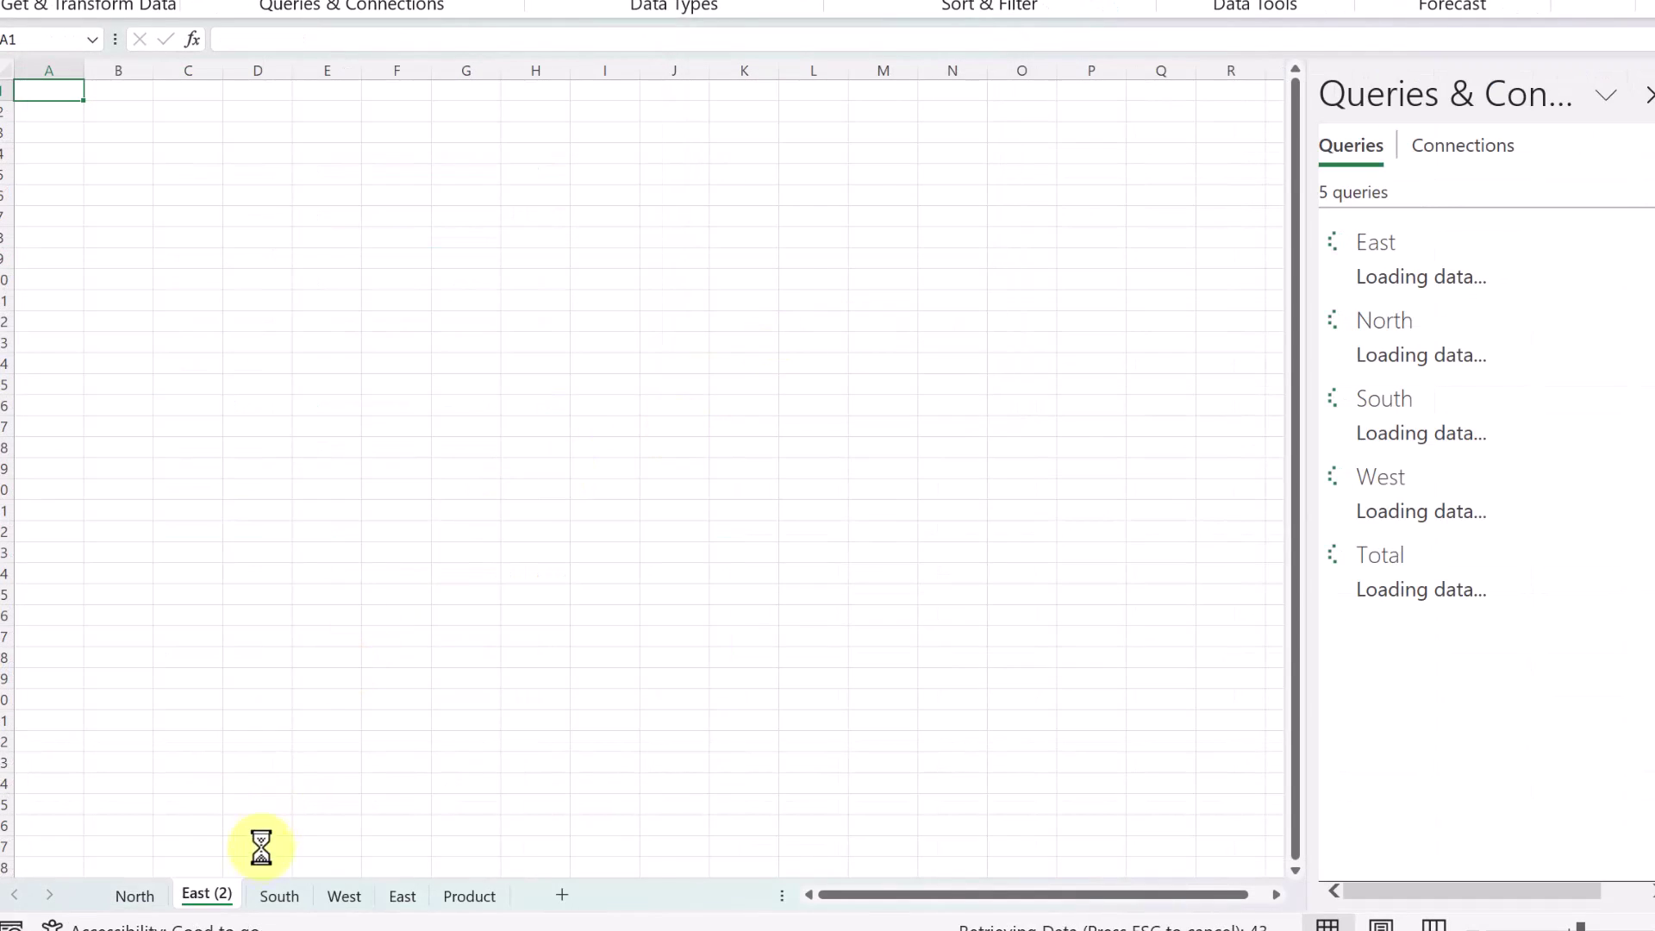
Rename the new East (2) sheet to Total.
double_click(215, 896)
text(Total)
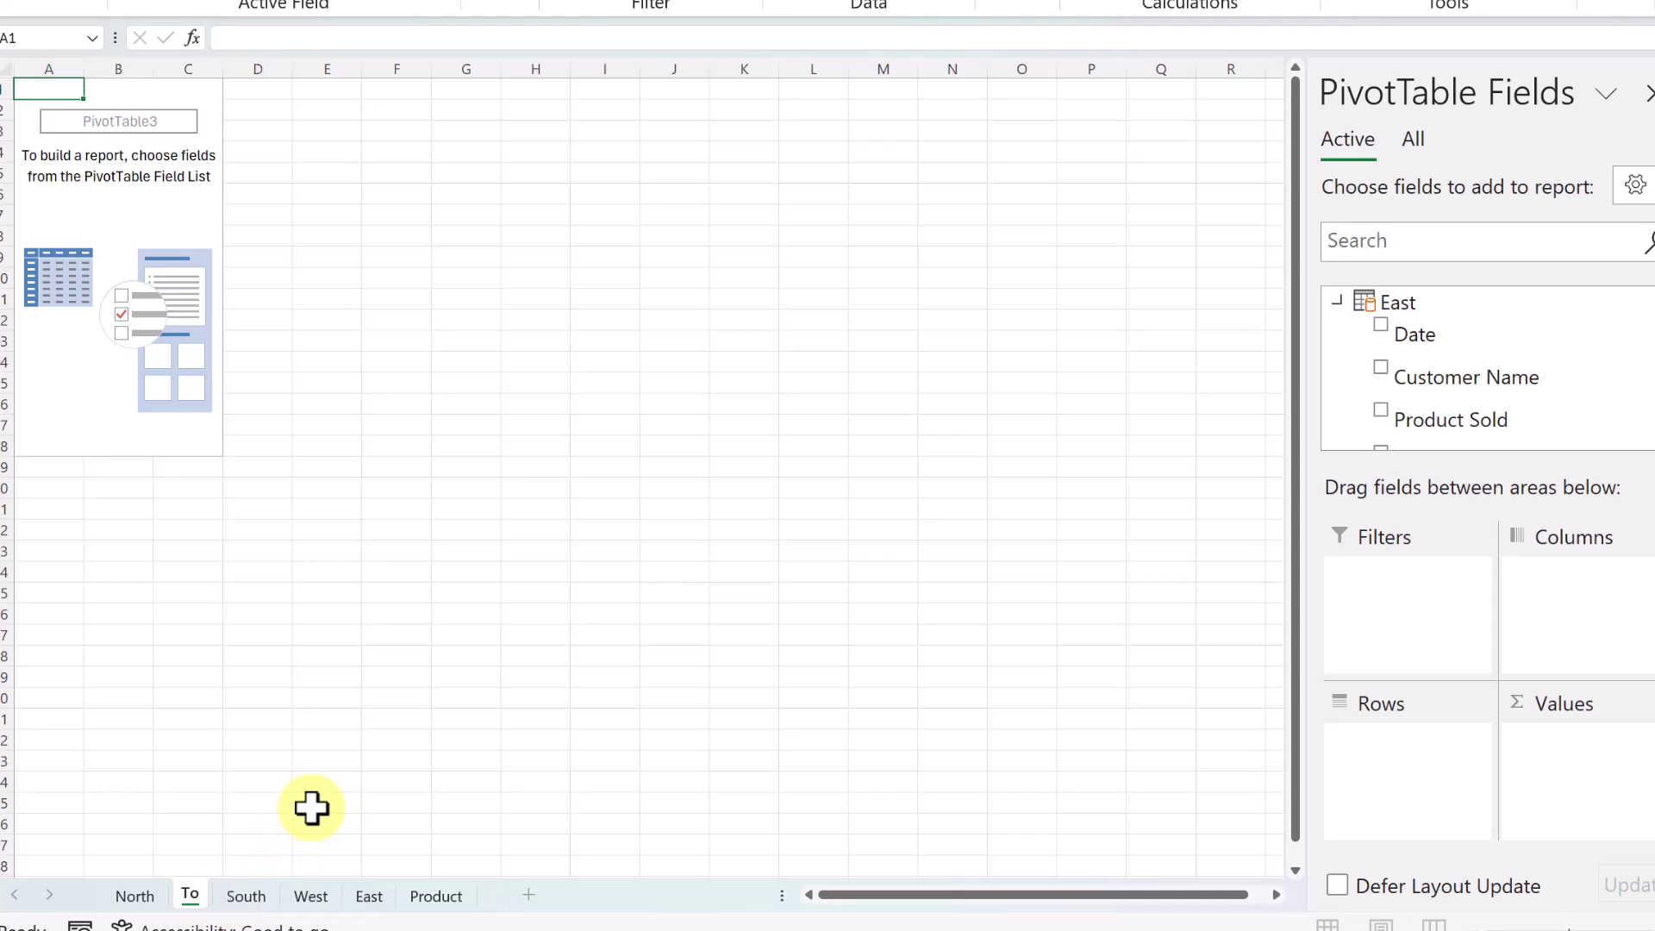
click(124, 233)
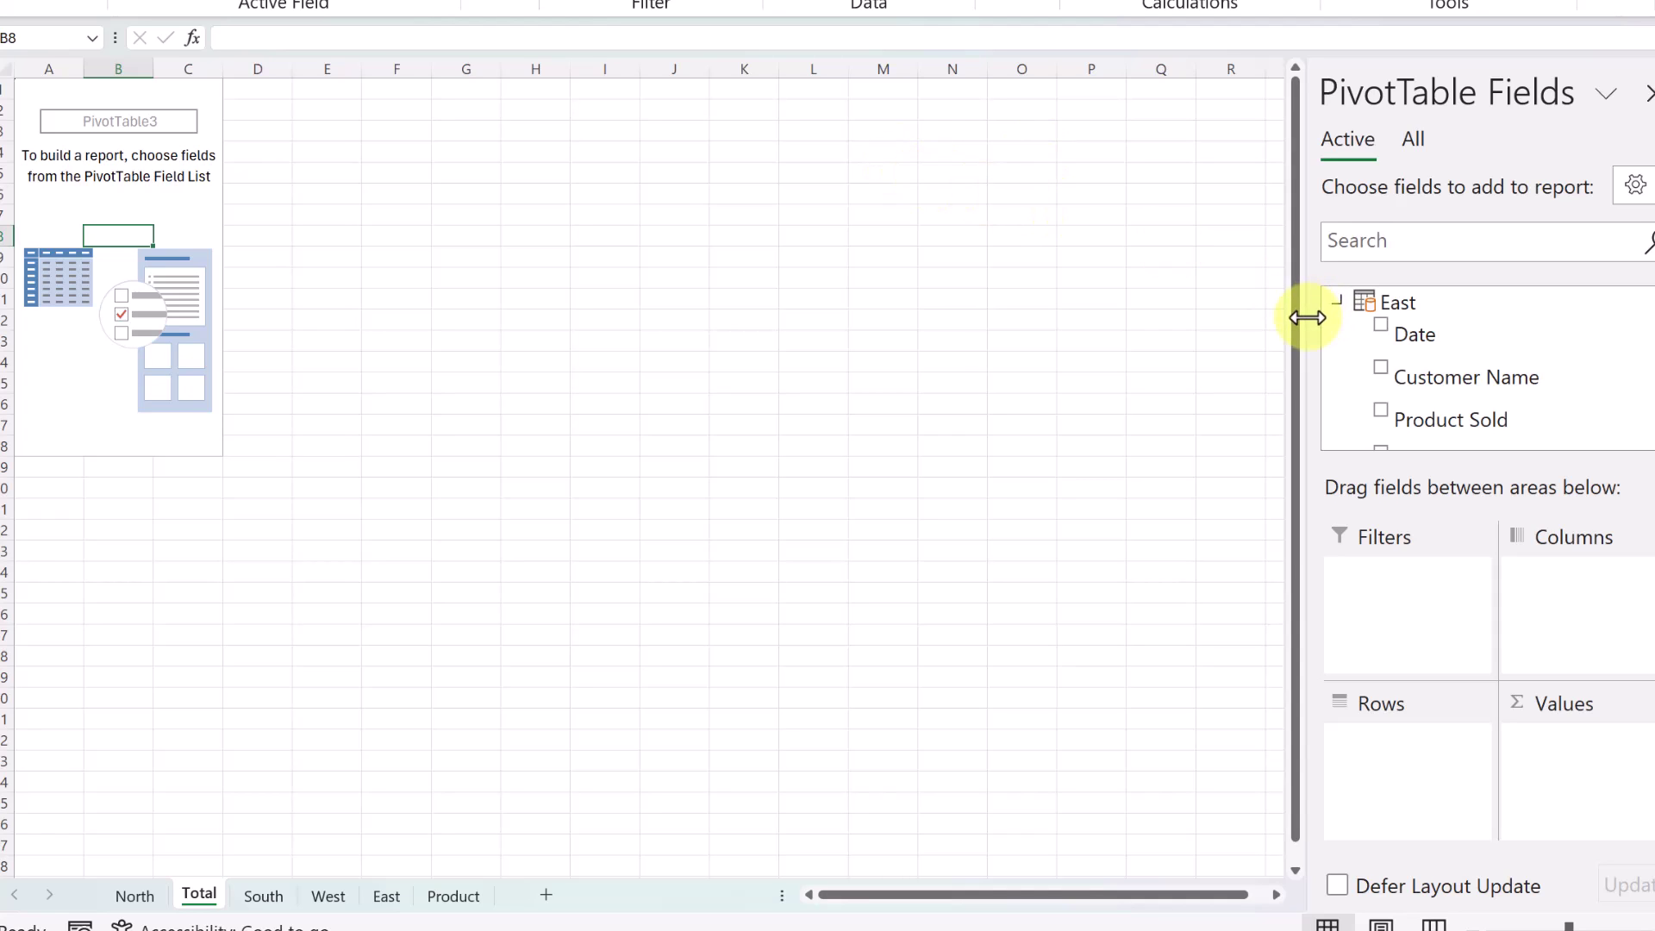
Widen the PivotTable Fields pane by dragging its edge left.
drag(1307, 317, 897, 303)
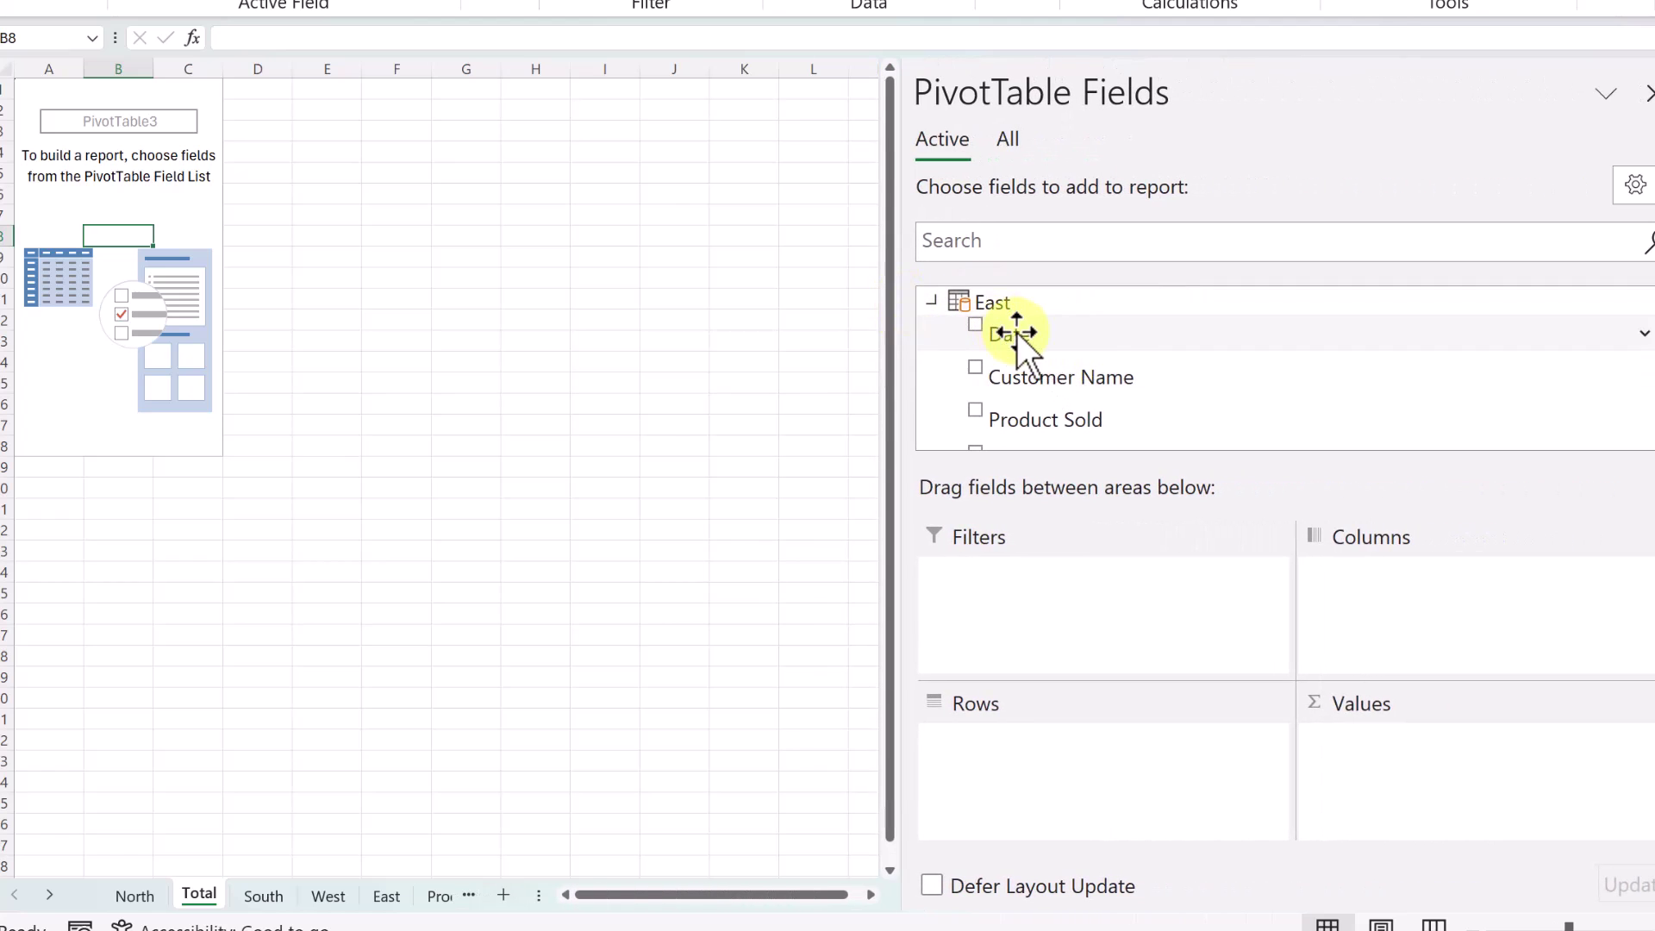
scroll(1017, 333, down, 5)
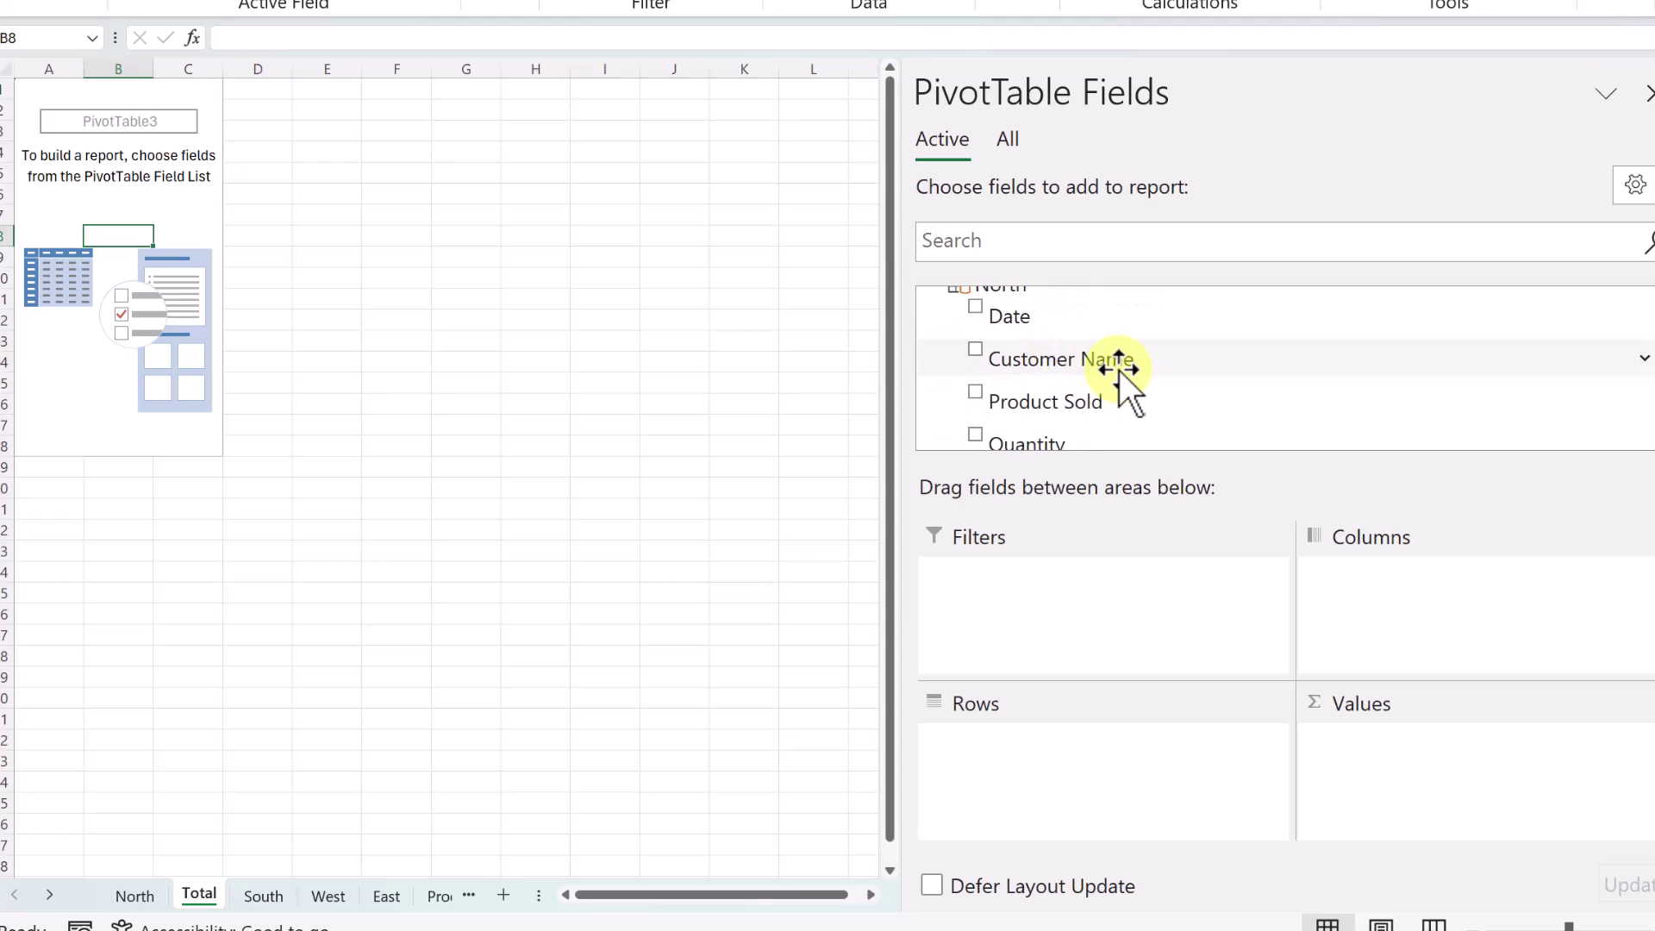
scroll(1121, 370, down, 1)
scroll(1120, 371, up, 1)
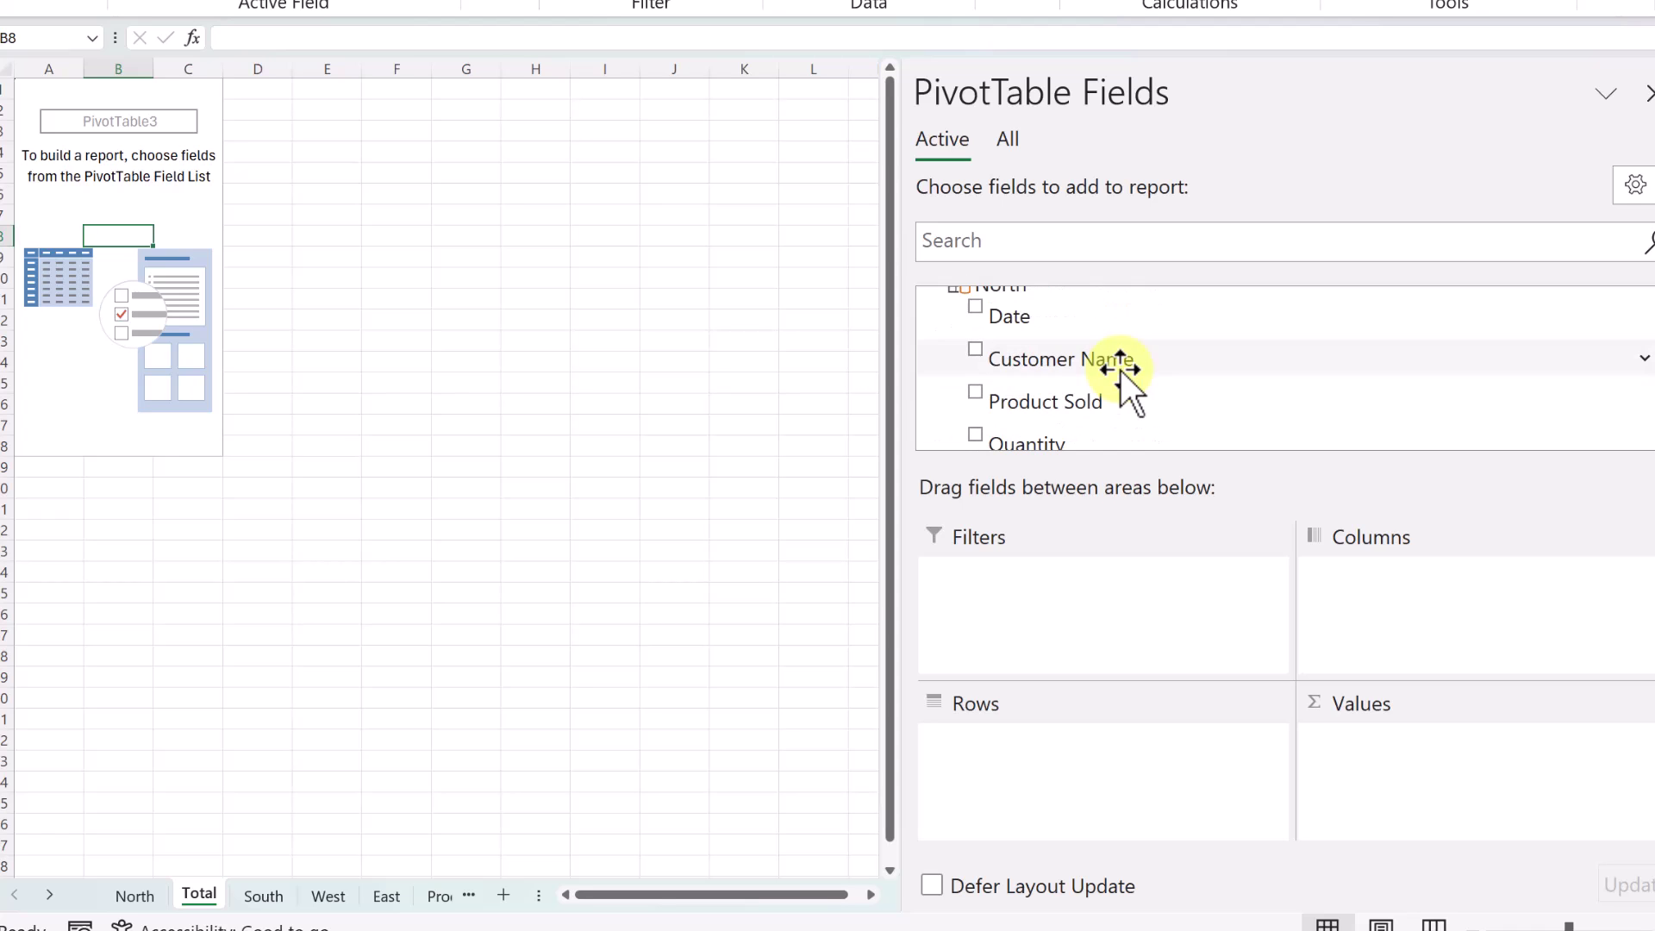
Show fields from all workbook tables and expand the Total table's fields.
click(1008, 140)
scroll(1030, 362, up, 5)
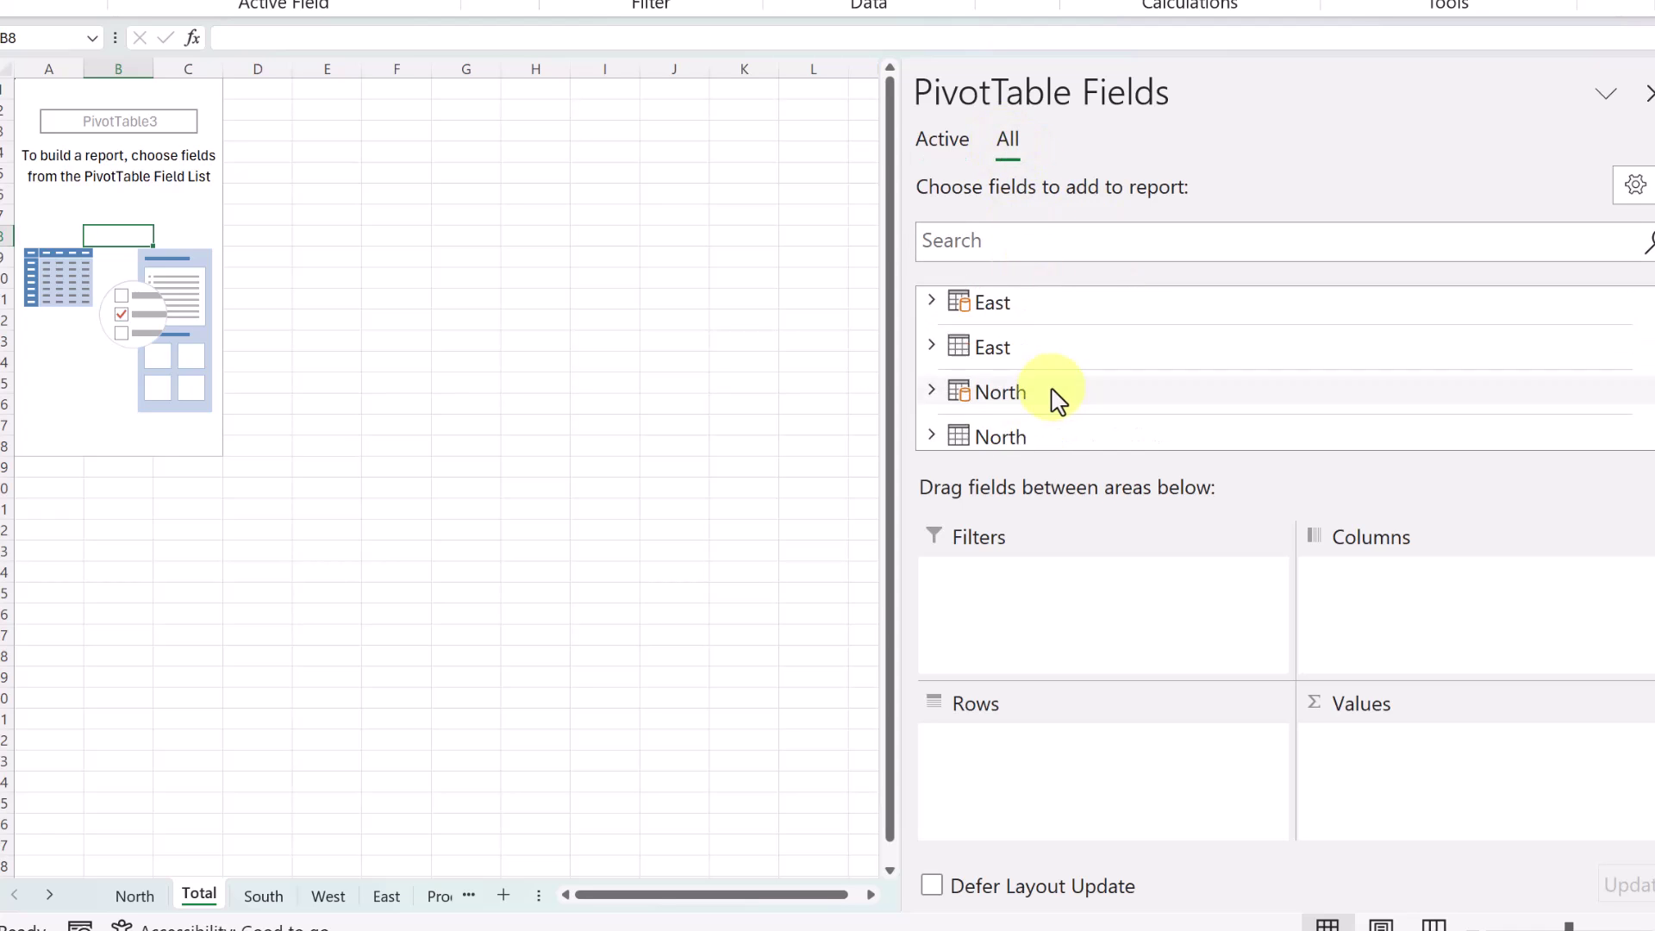
scroll(1057, 380, down, 3)
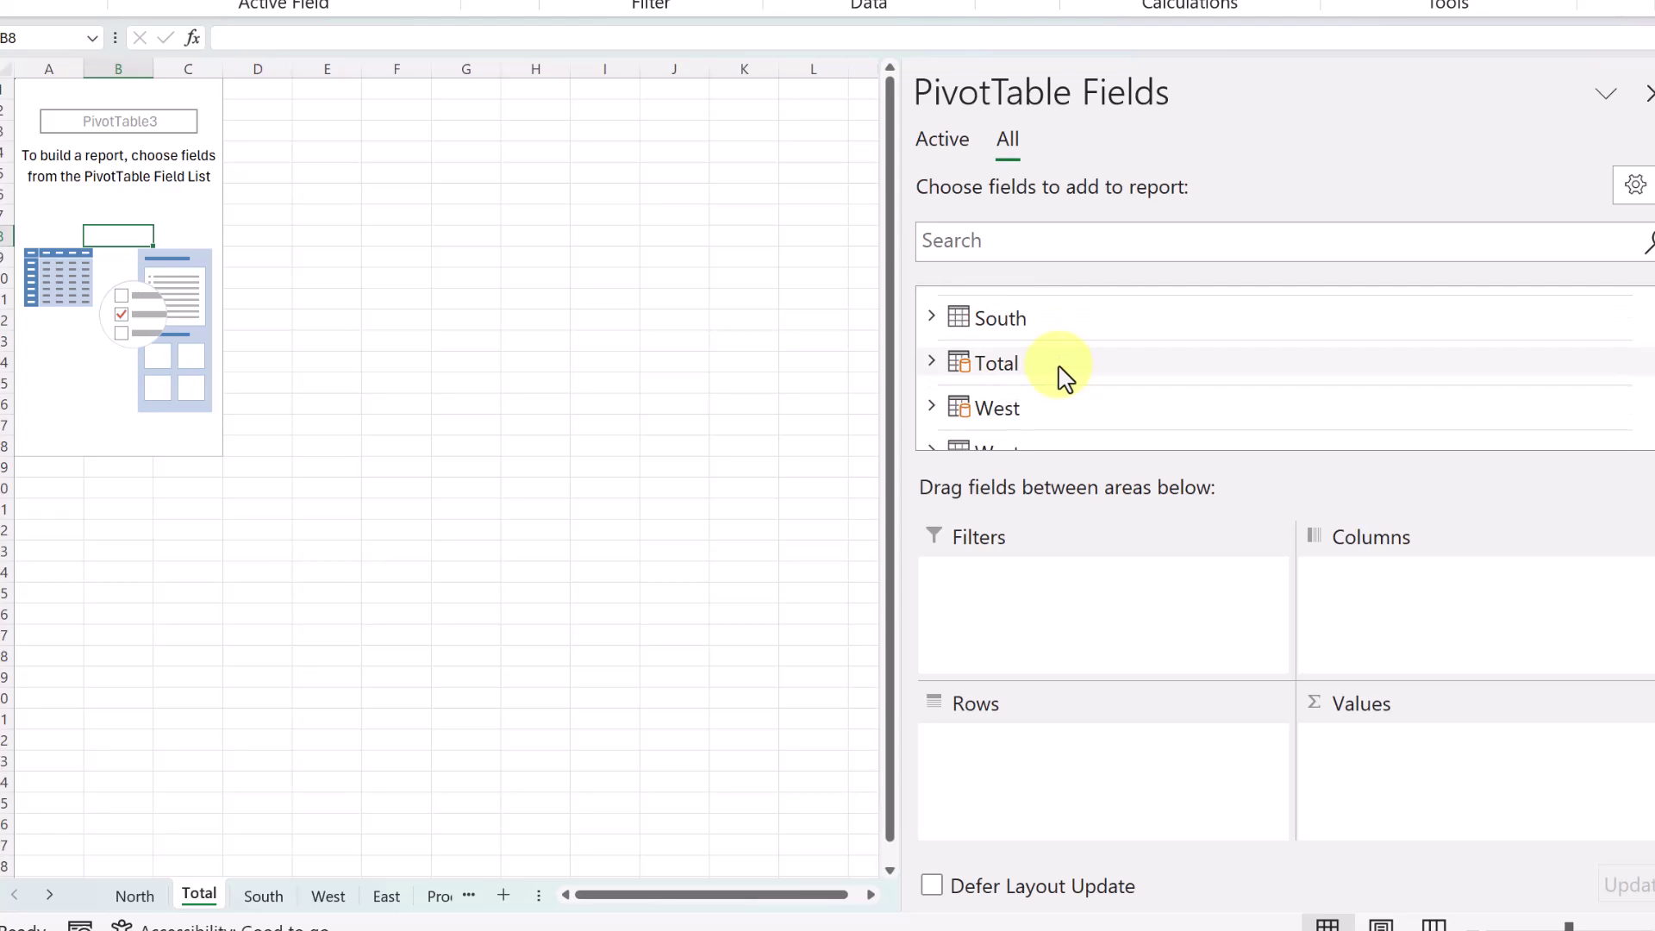
scroll(1062, 375, down, 1)
click(997, 333)
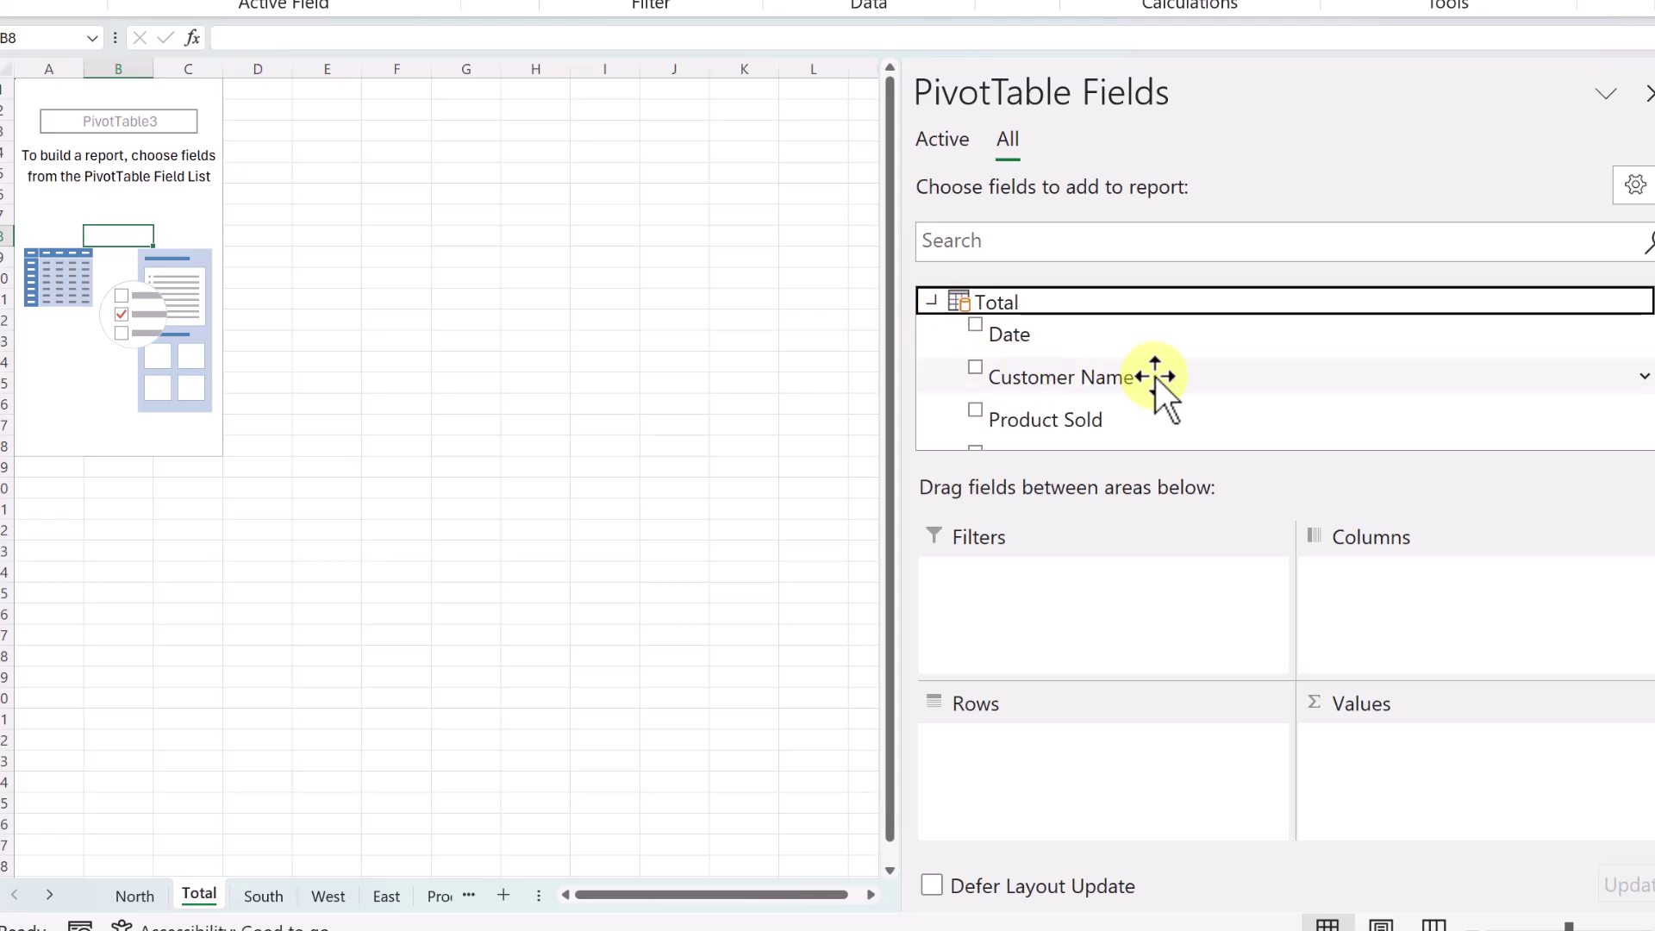
scroll(1156, 379, down, 3)
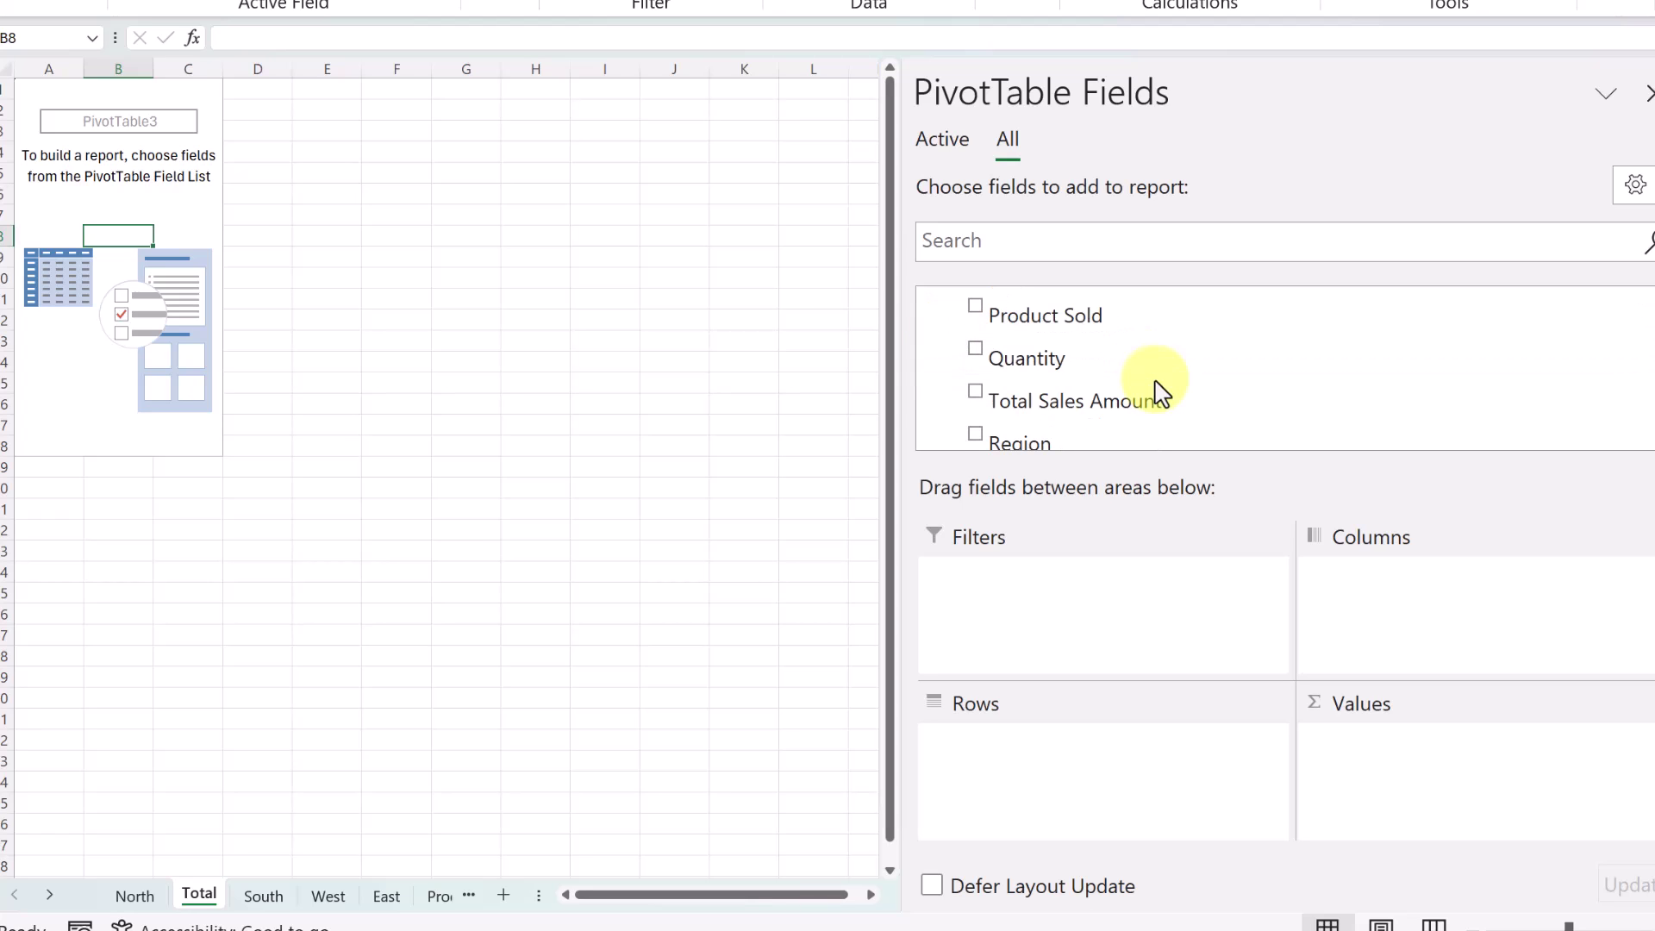
scroll(1186, 395, down, 1)
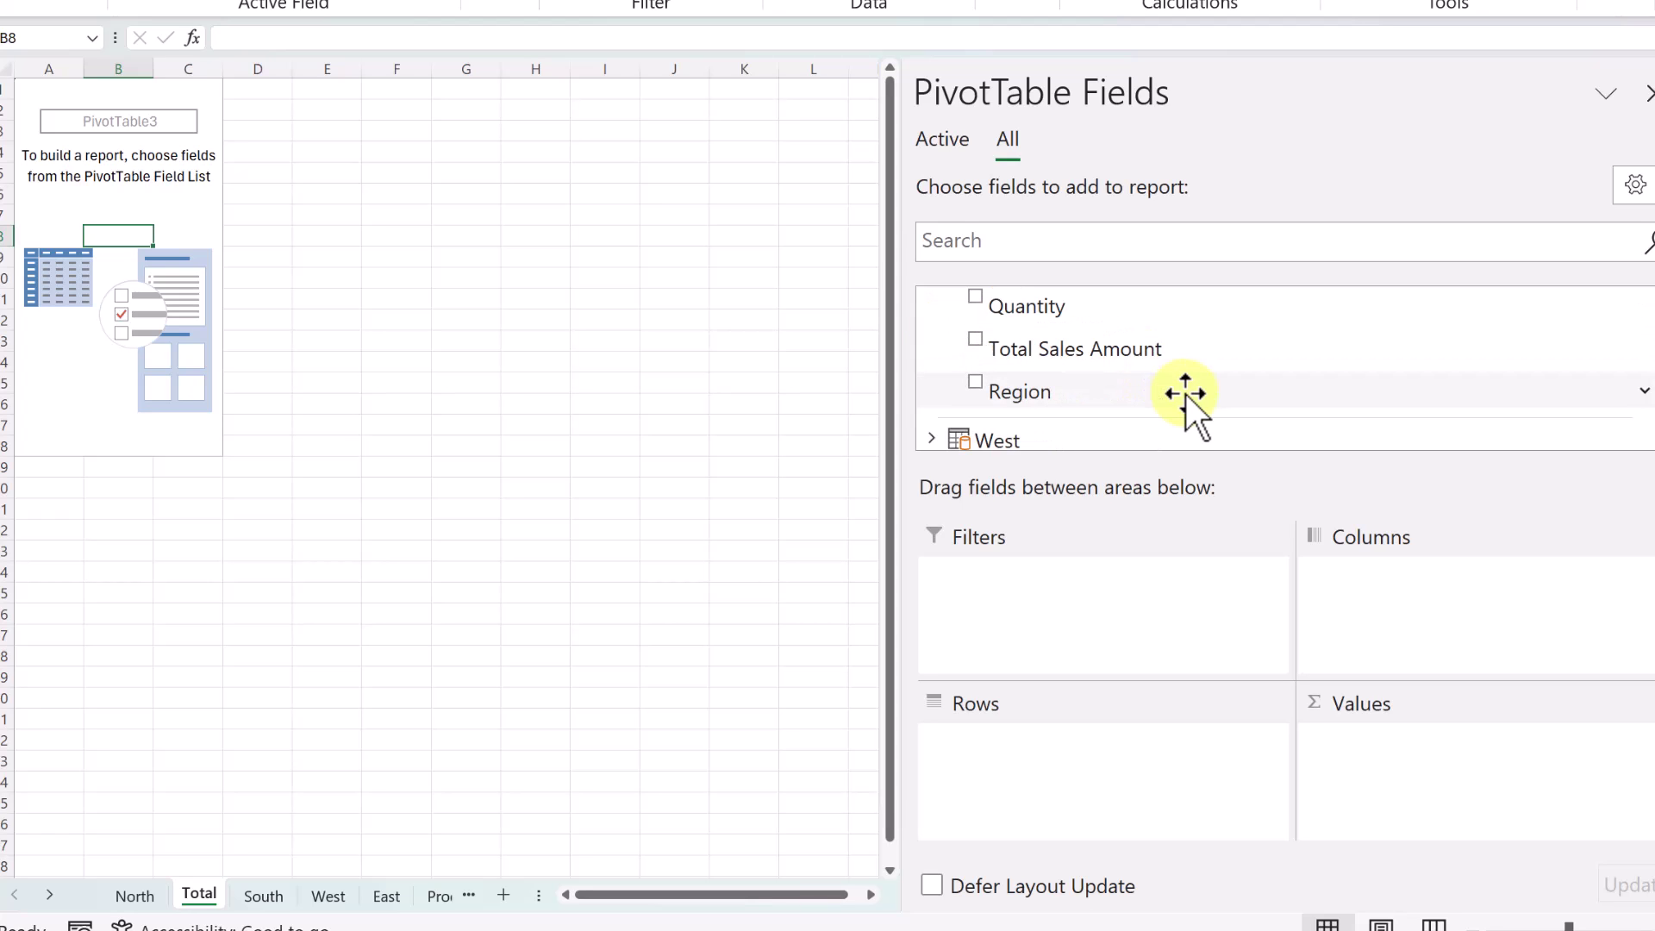
scroll(1186, 395, up, 1)
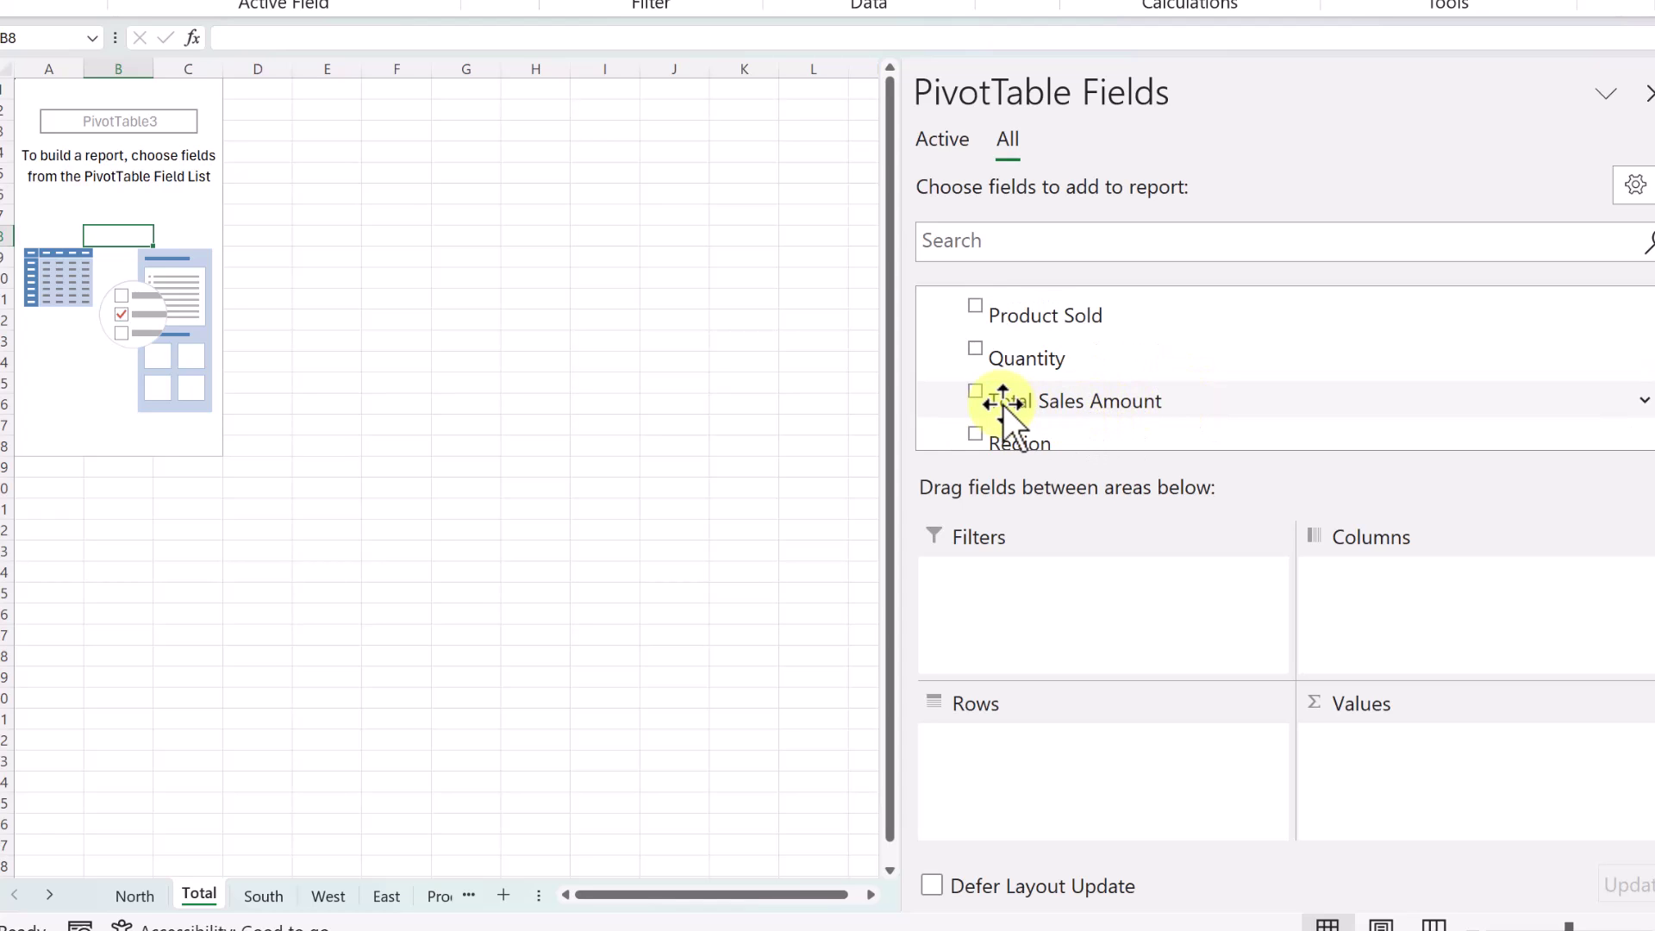
Sum Total Sales Amount in Values, with Product Sold, Region, then Customer Name as rows.
drag(1005, 404, 1422, 798)
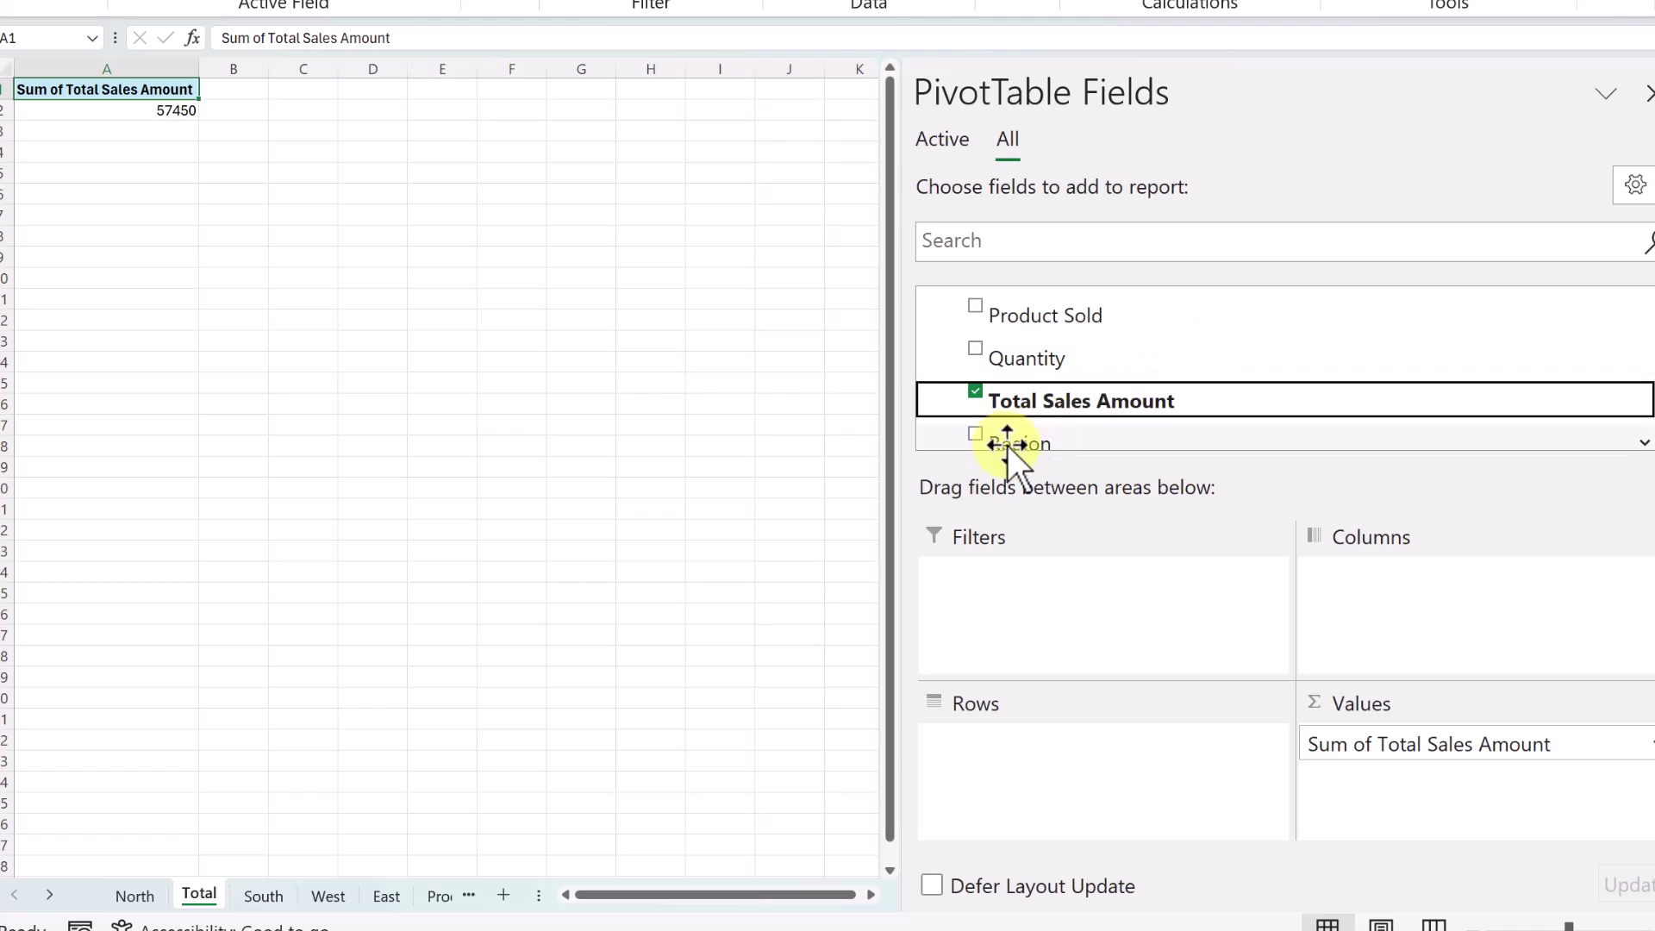
click(977, 435)
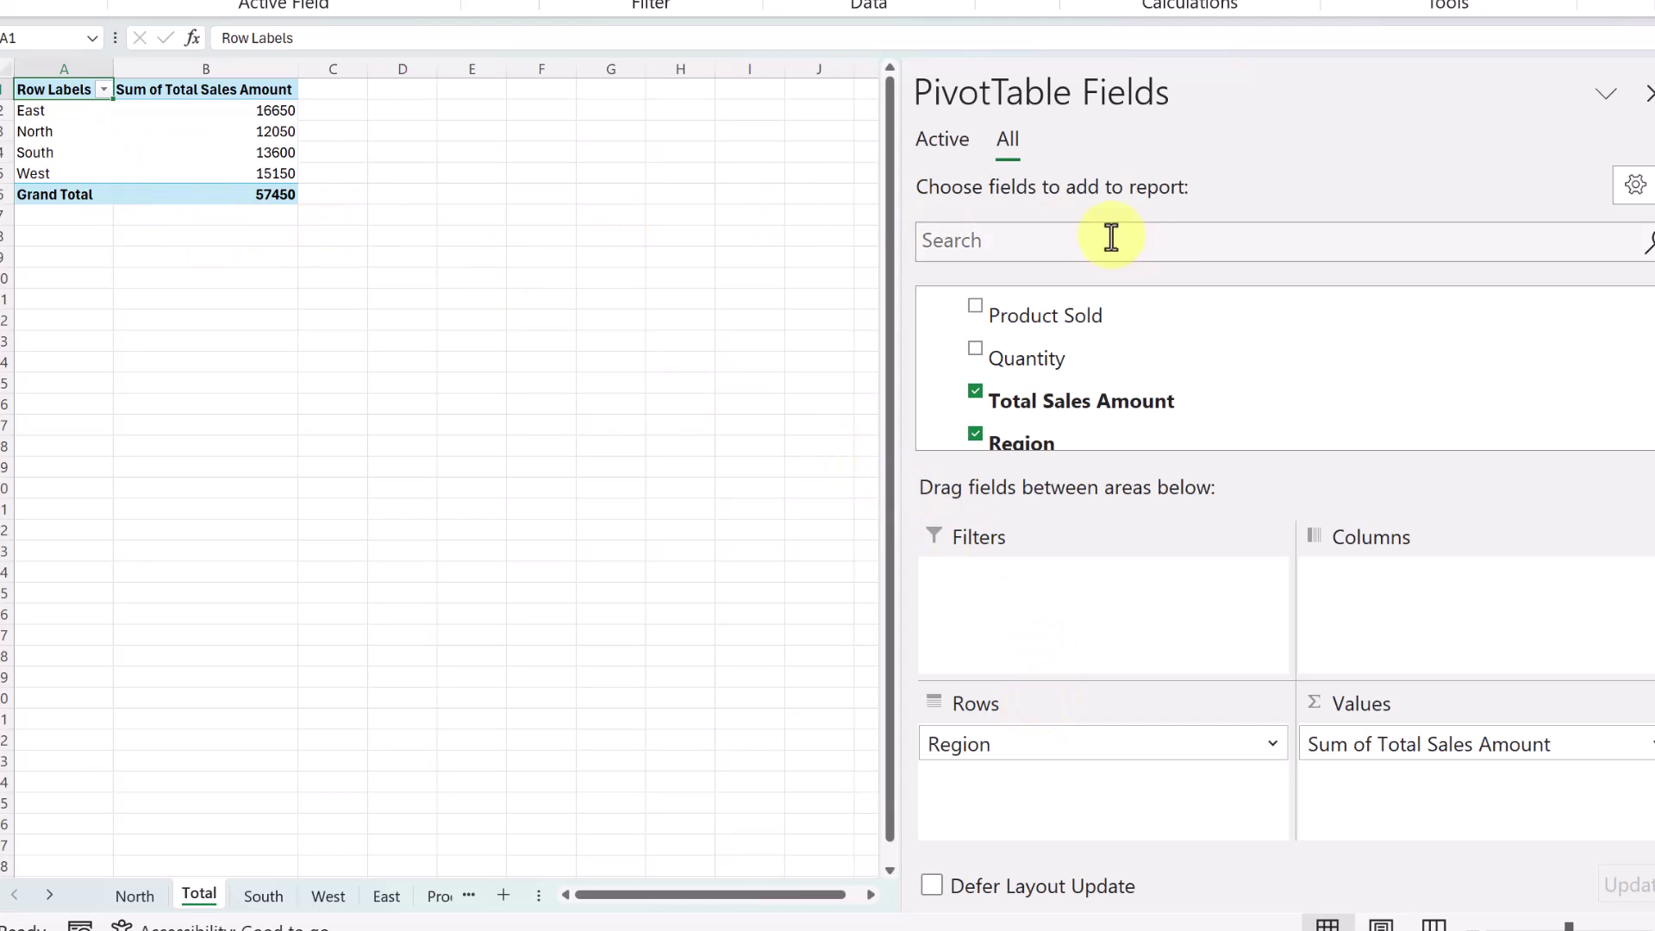
scroll(1191, 406, up, 1)
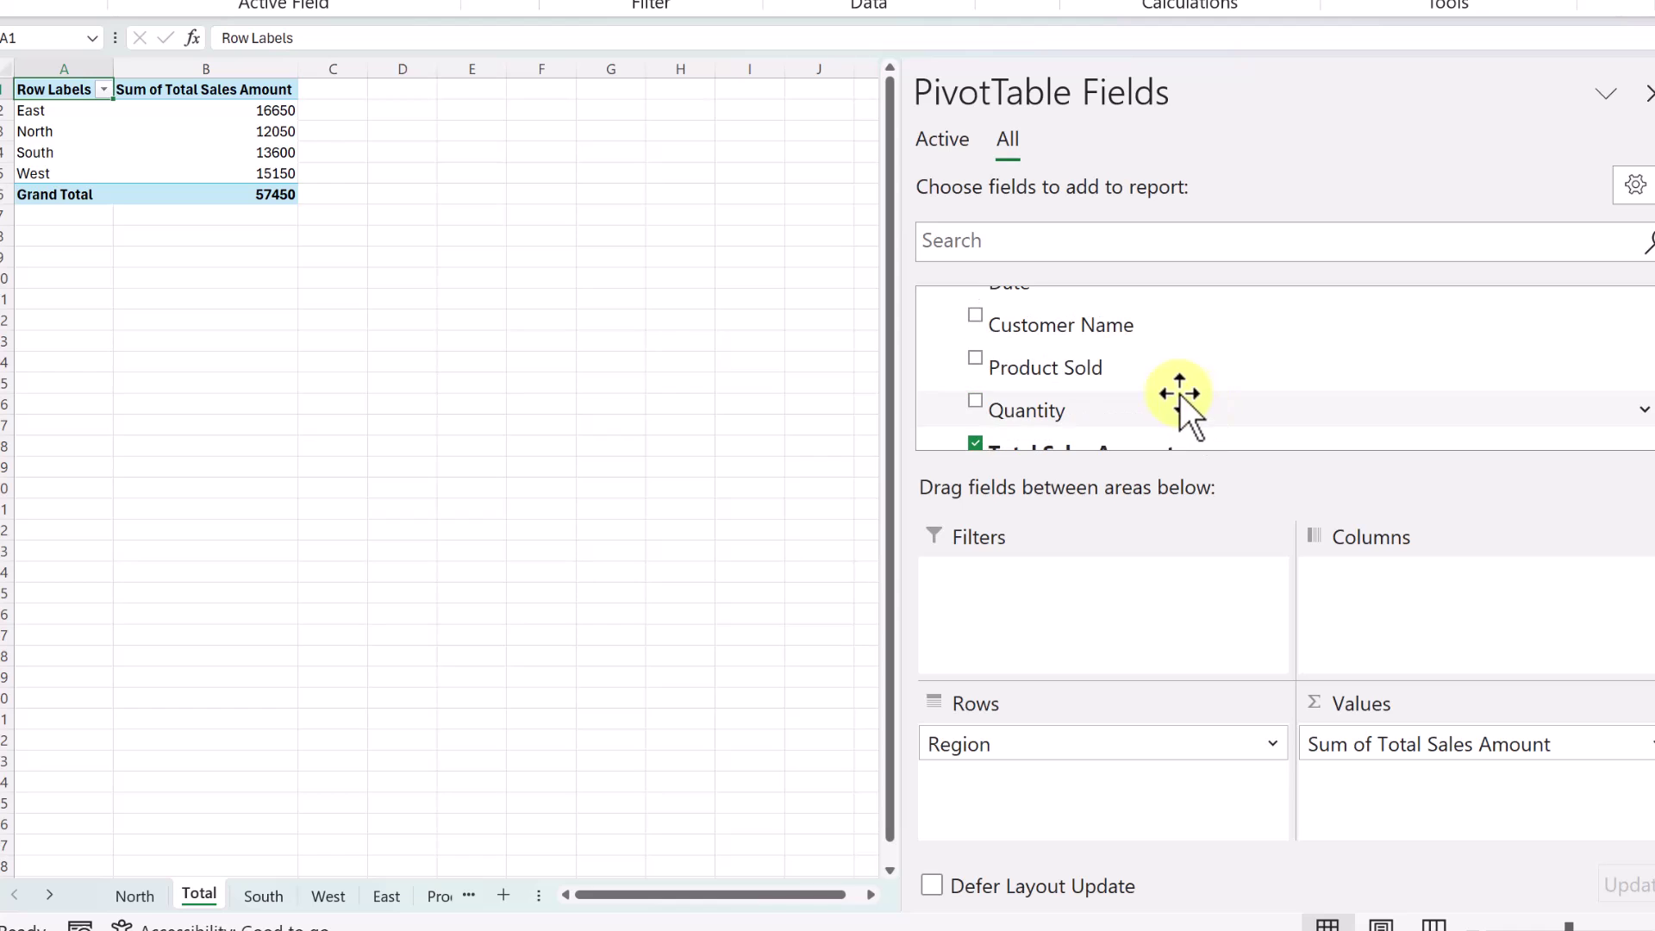
click(976, 361)
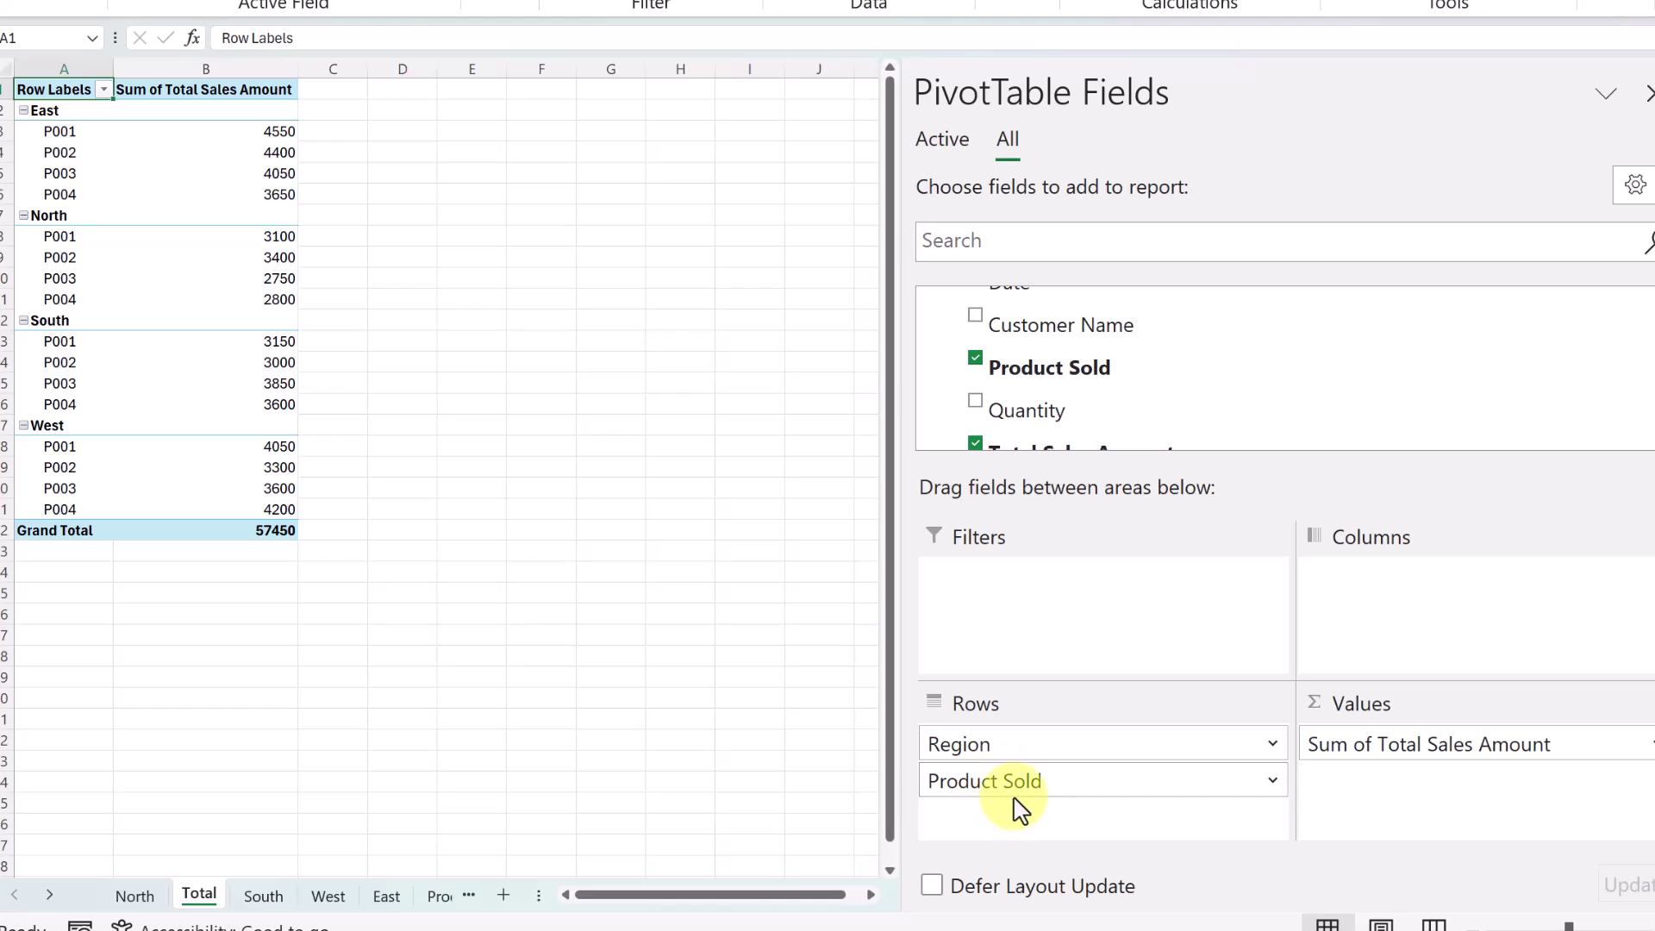
drag(1024, 789, 1023, 738)
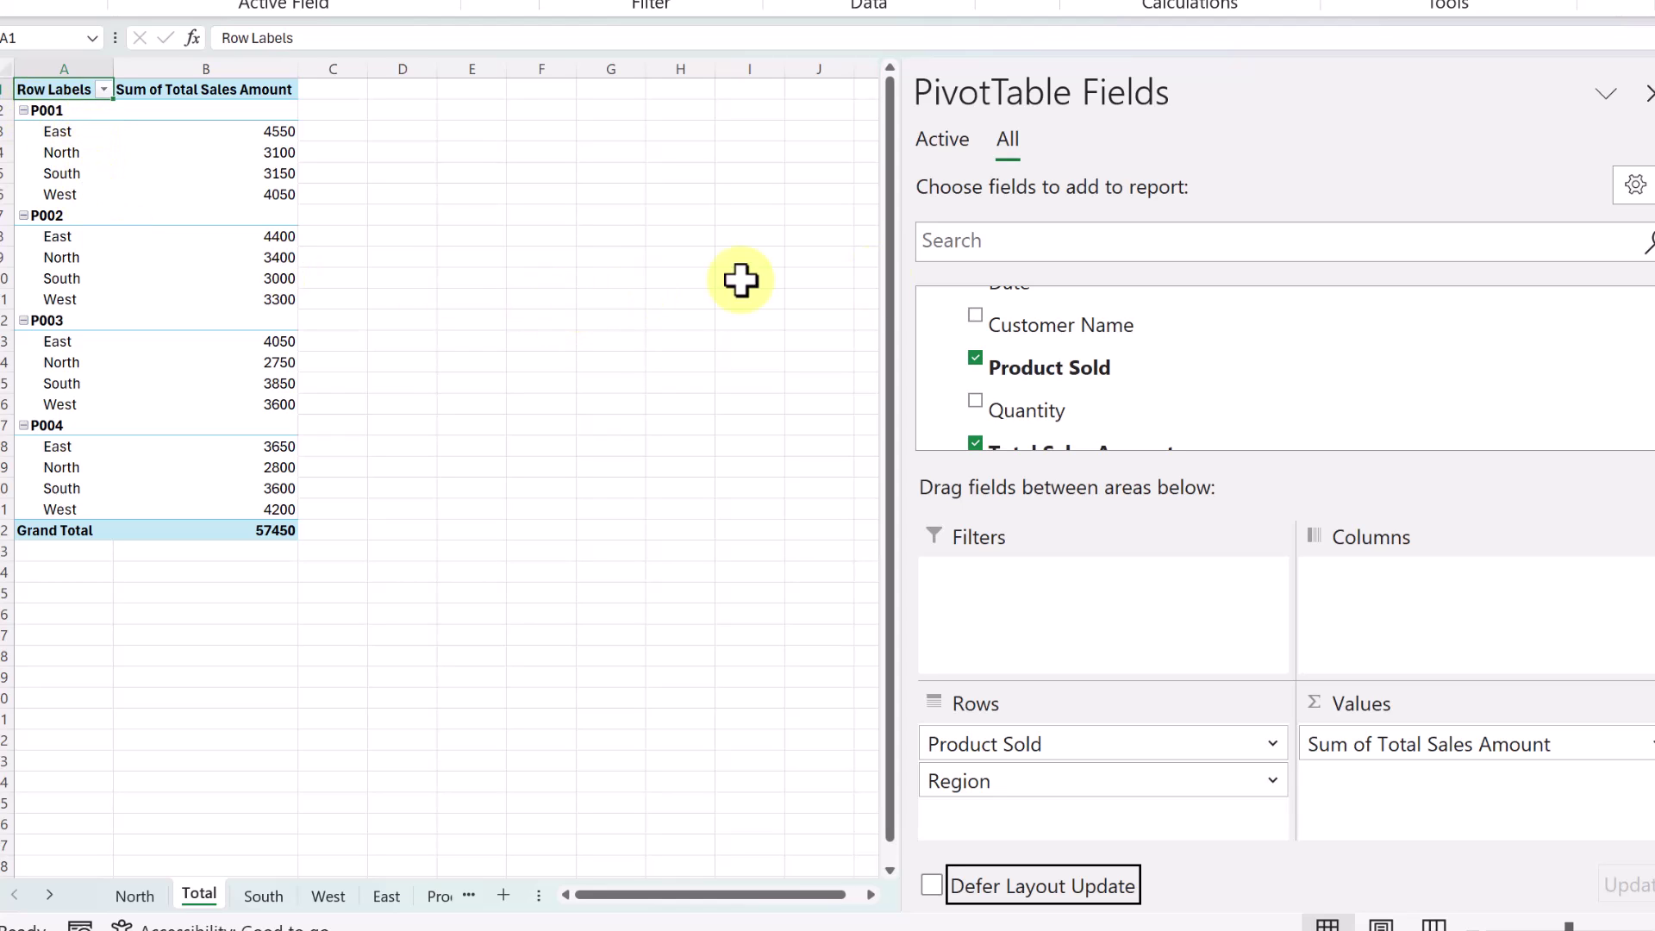
scroll(1086, 366, up, 1)
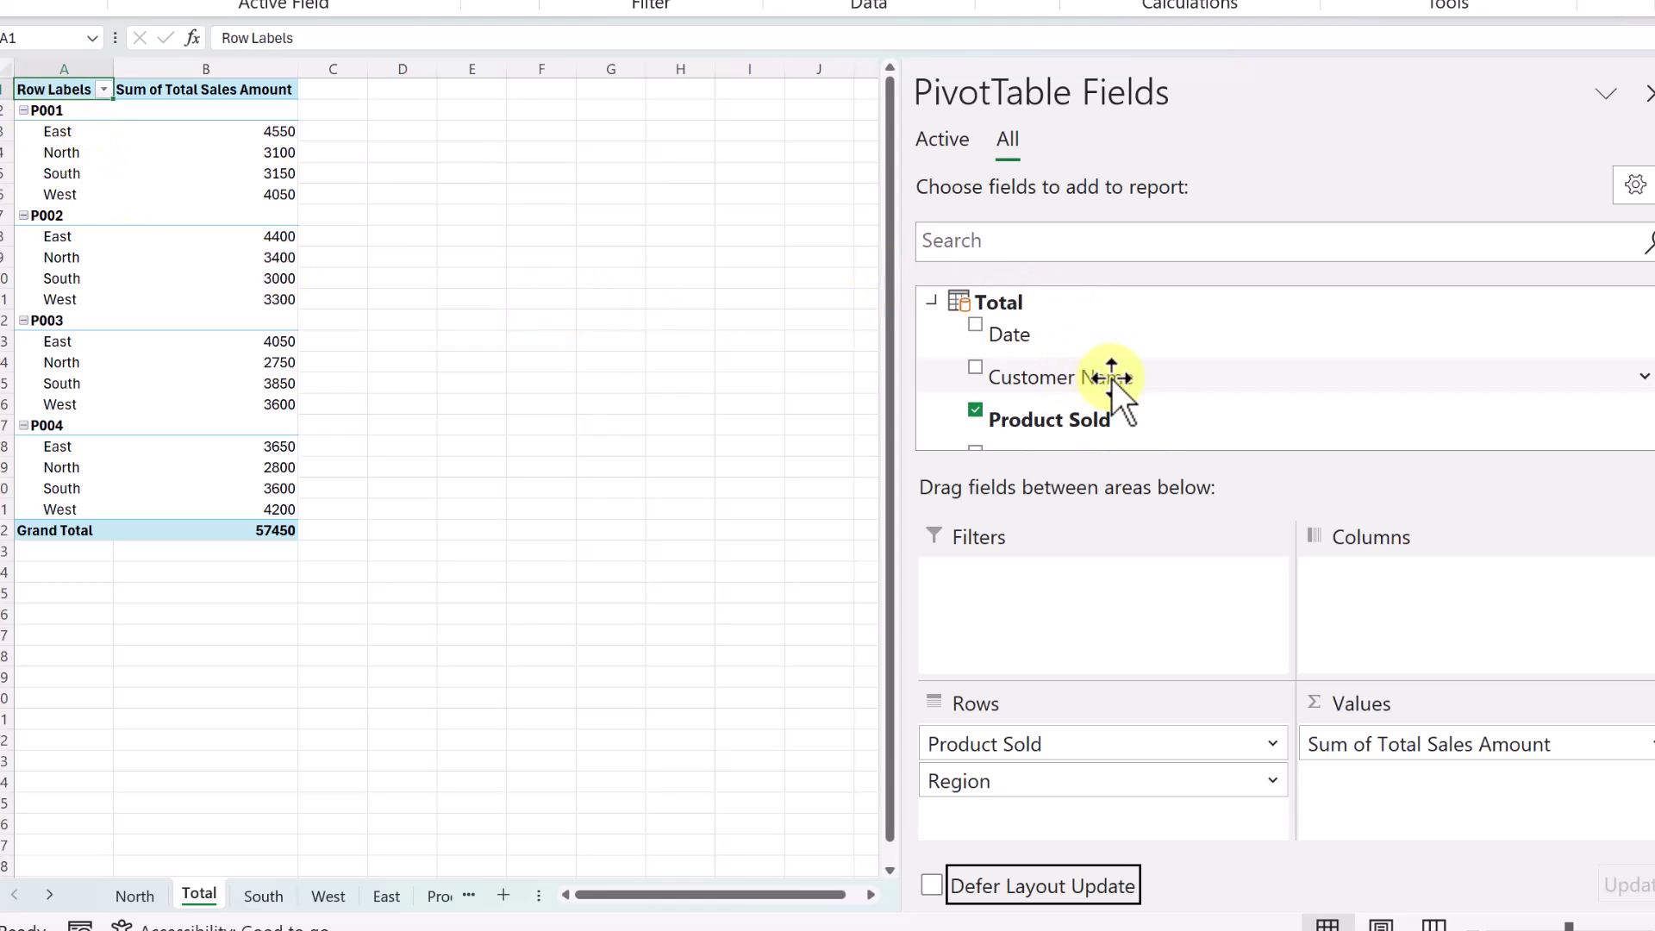
click(975, 373)
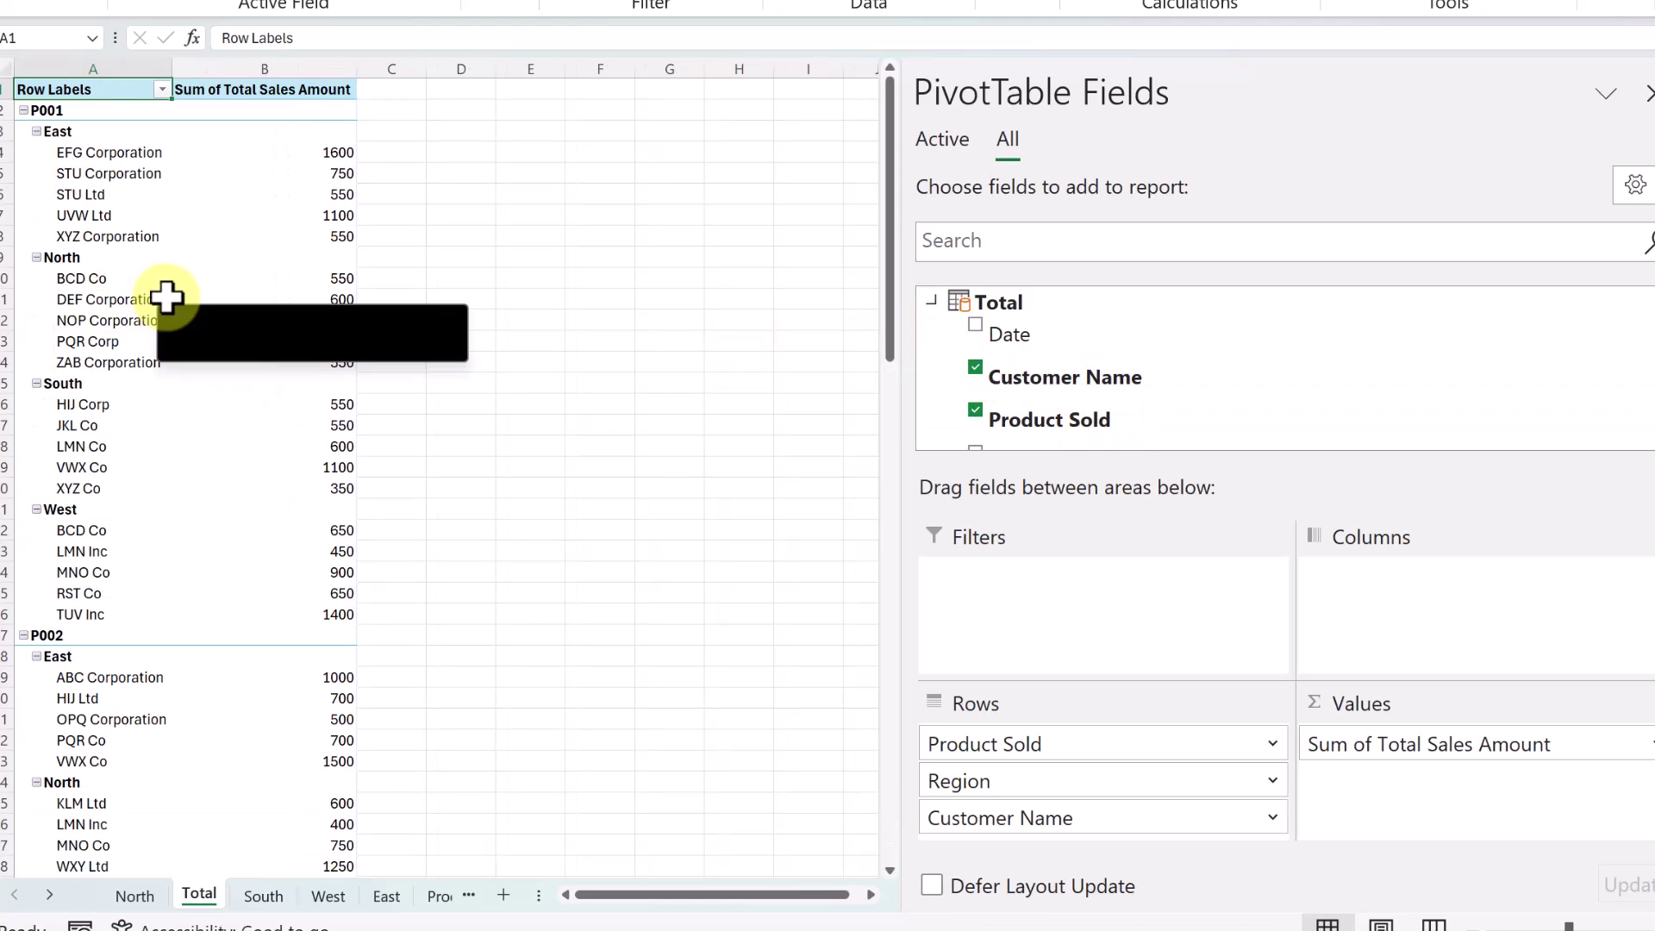
Drop Customer Name from the pivot rows, leaving sales by Product Sold and Region (total 57450).
click(975, 370)
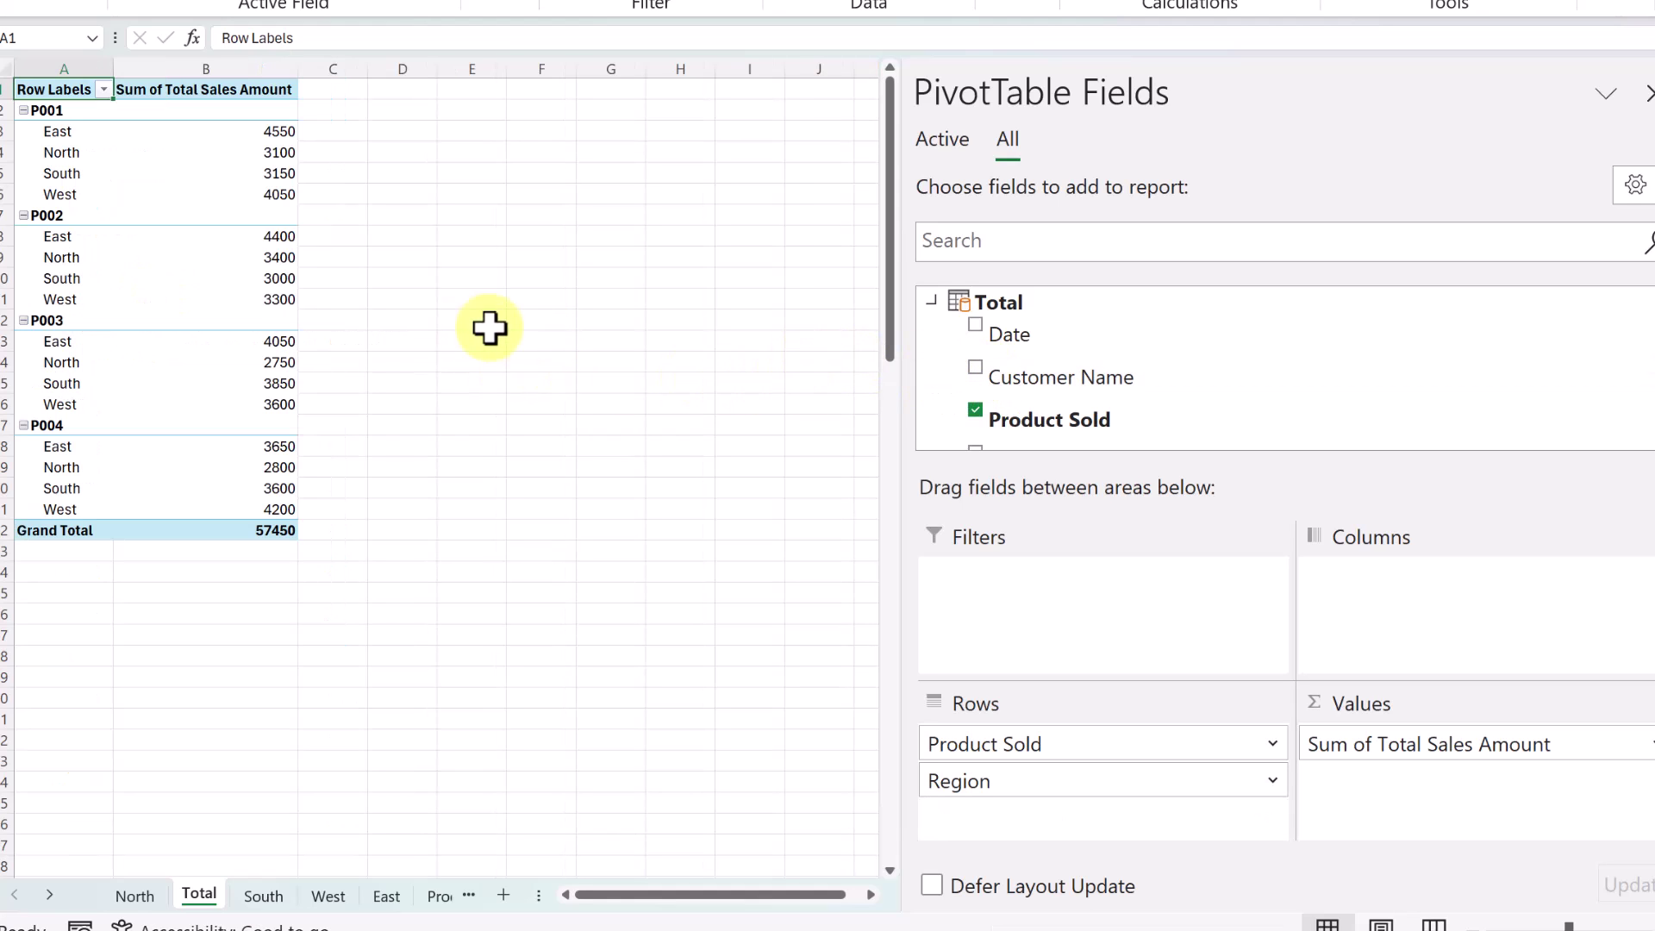
mouse_move(210, 361)
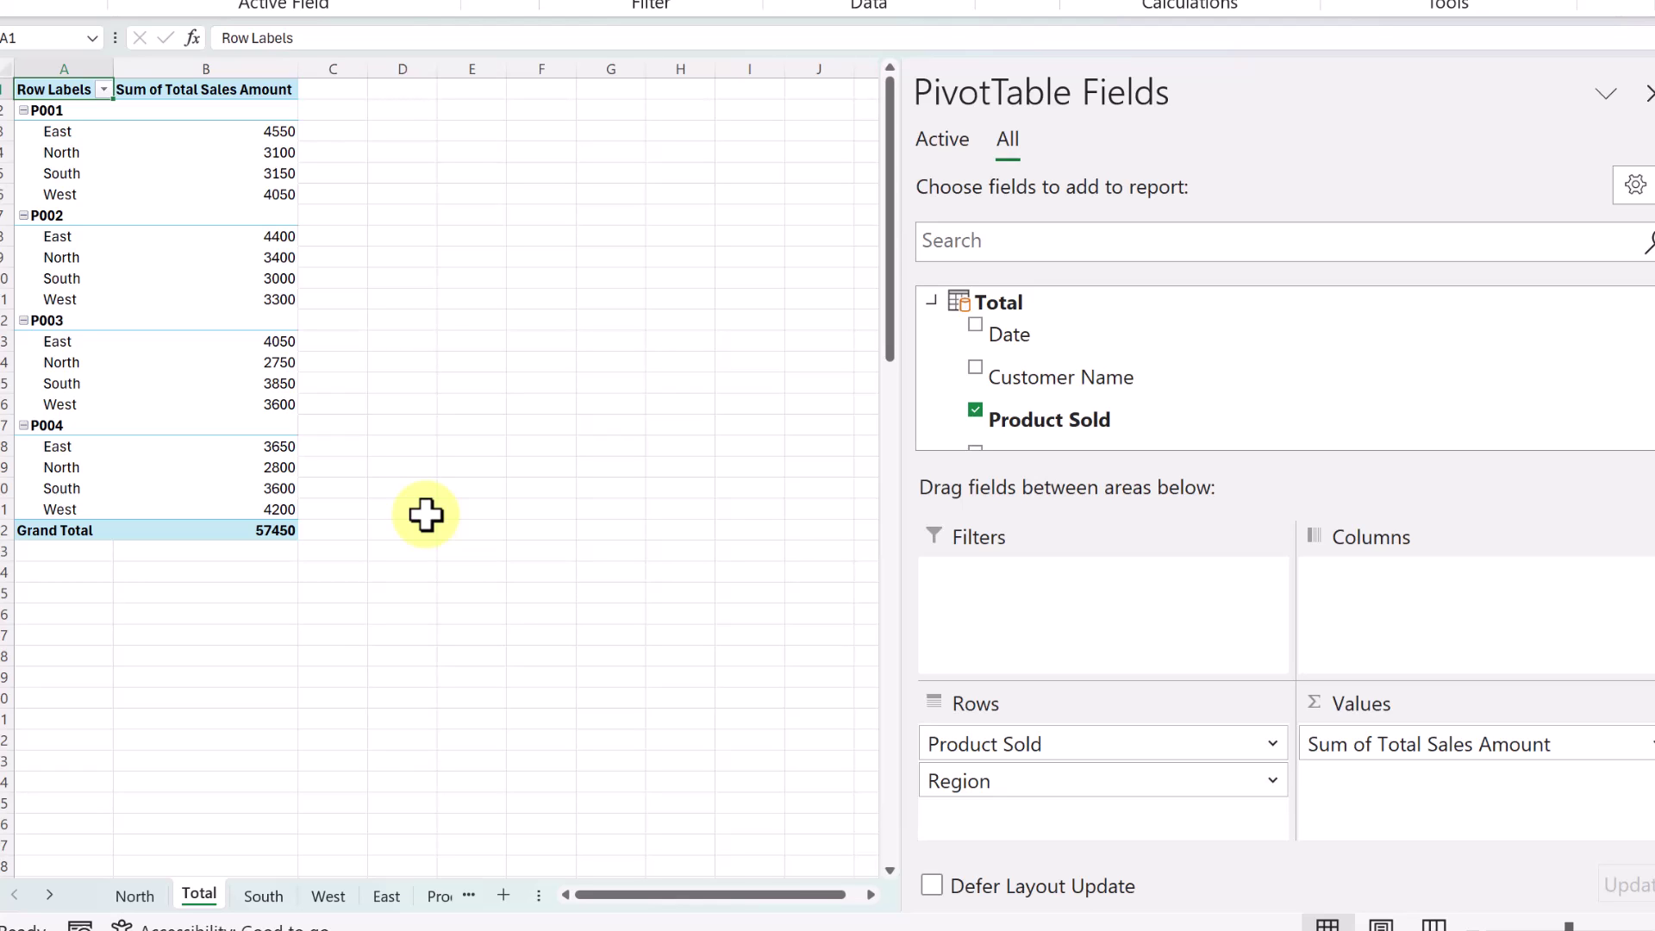
click(437, 899)
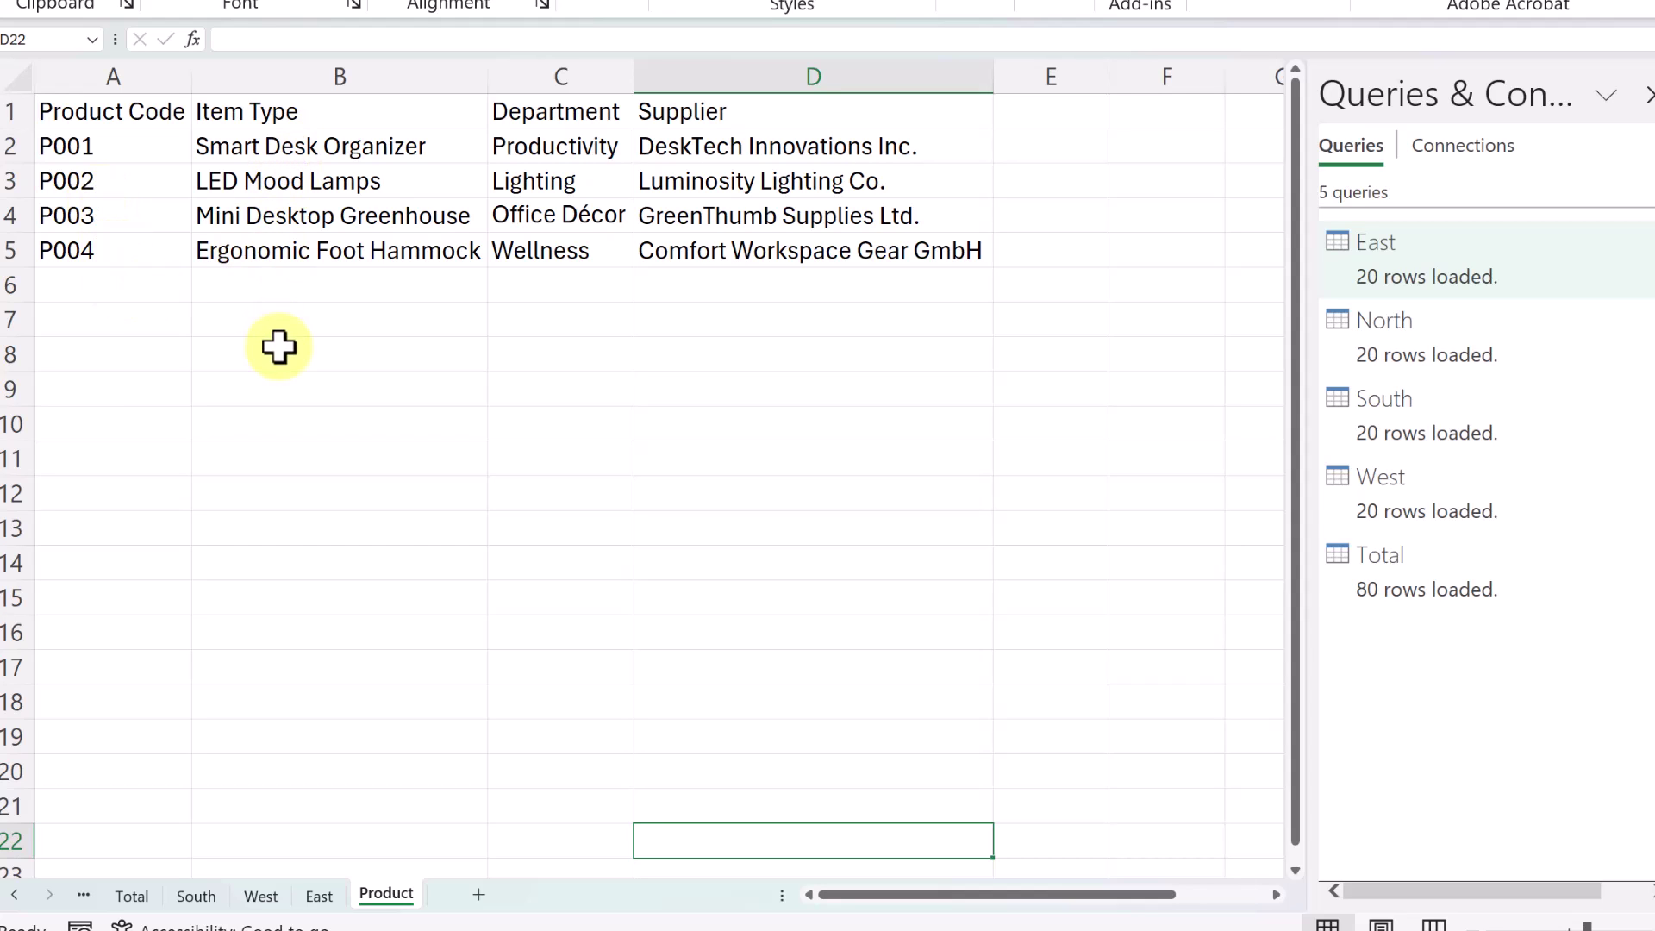
click(133, 896)
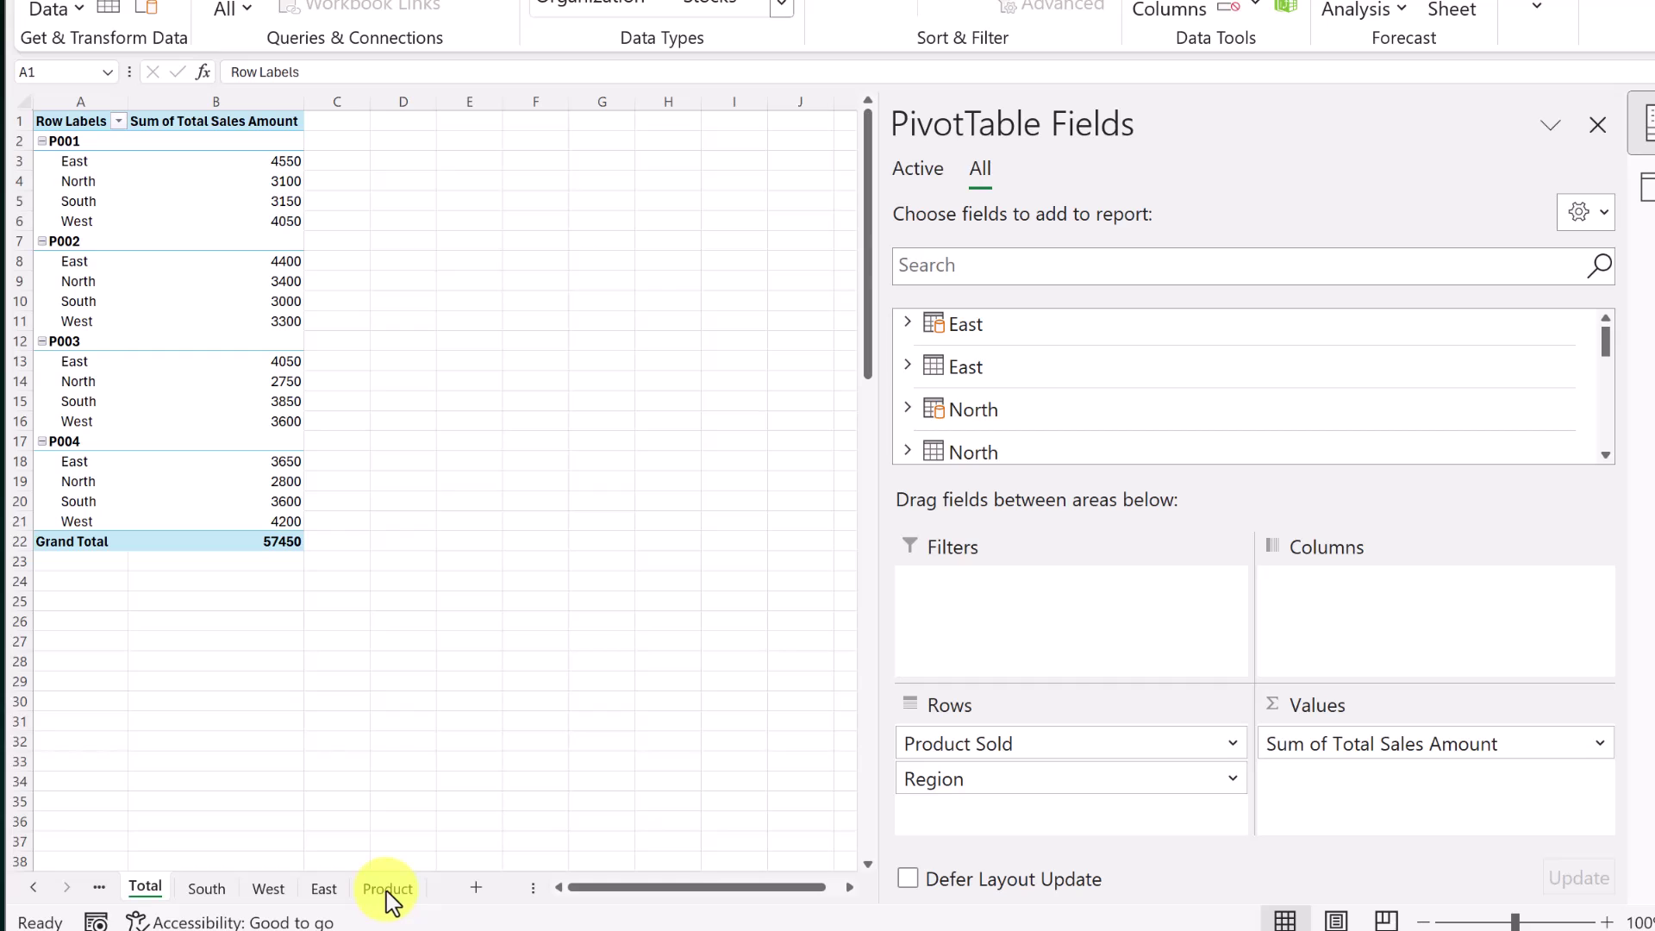
Convert the Product sheet's A1:D5 lookup data into a table with headers.
click(387, 889)
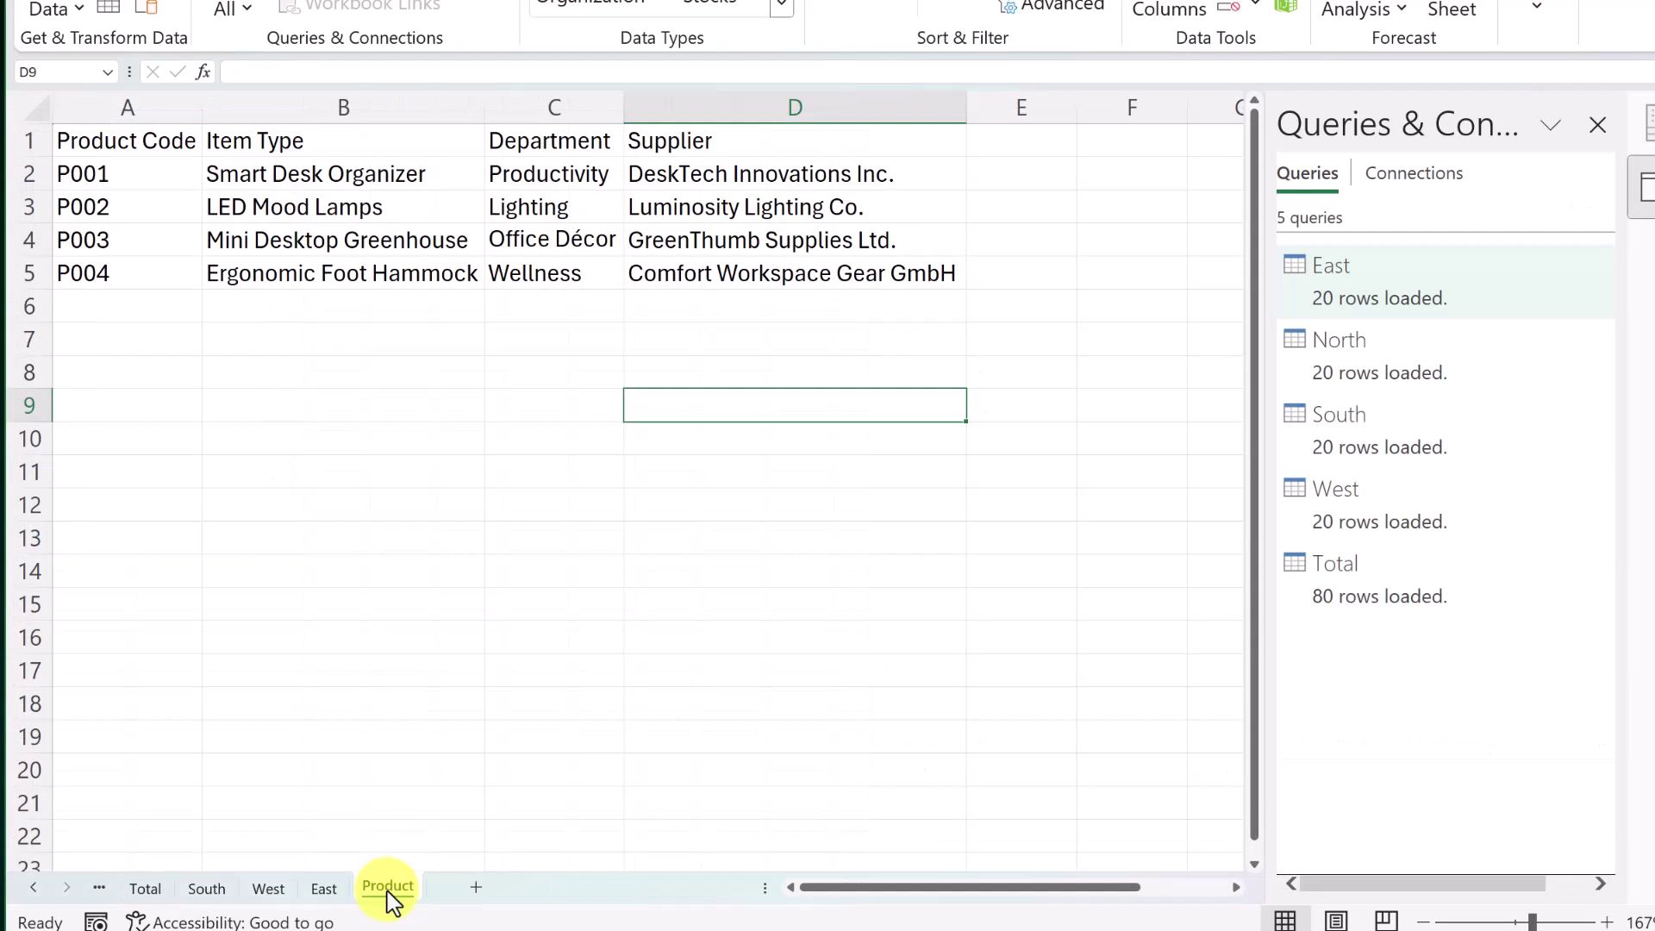
click(396, 206)
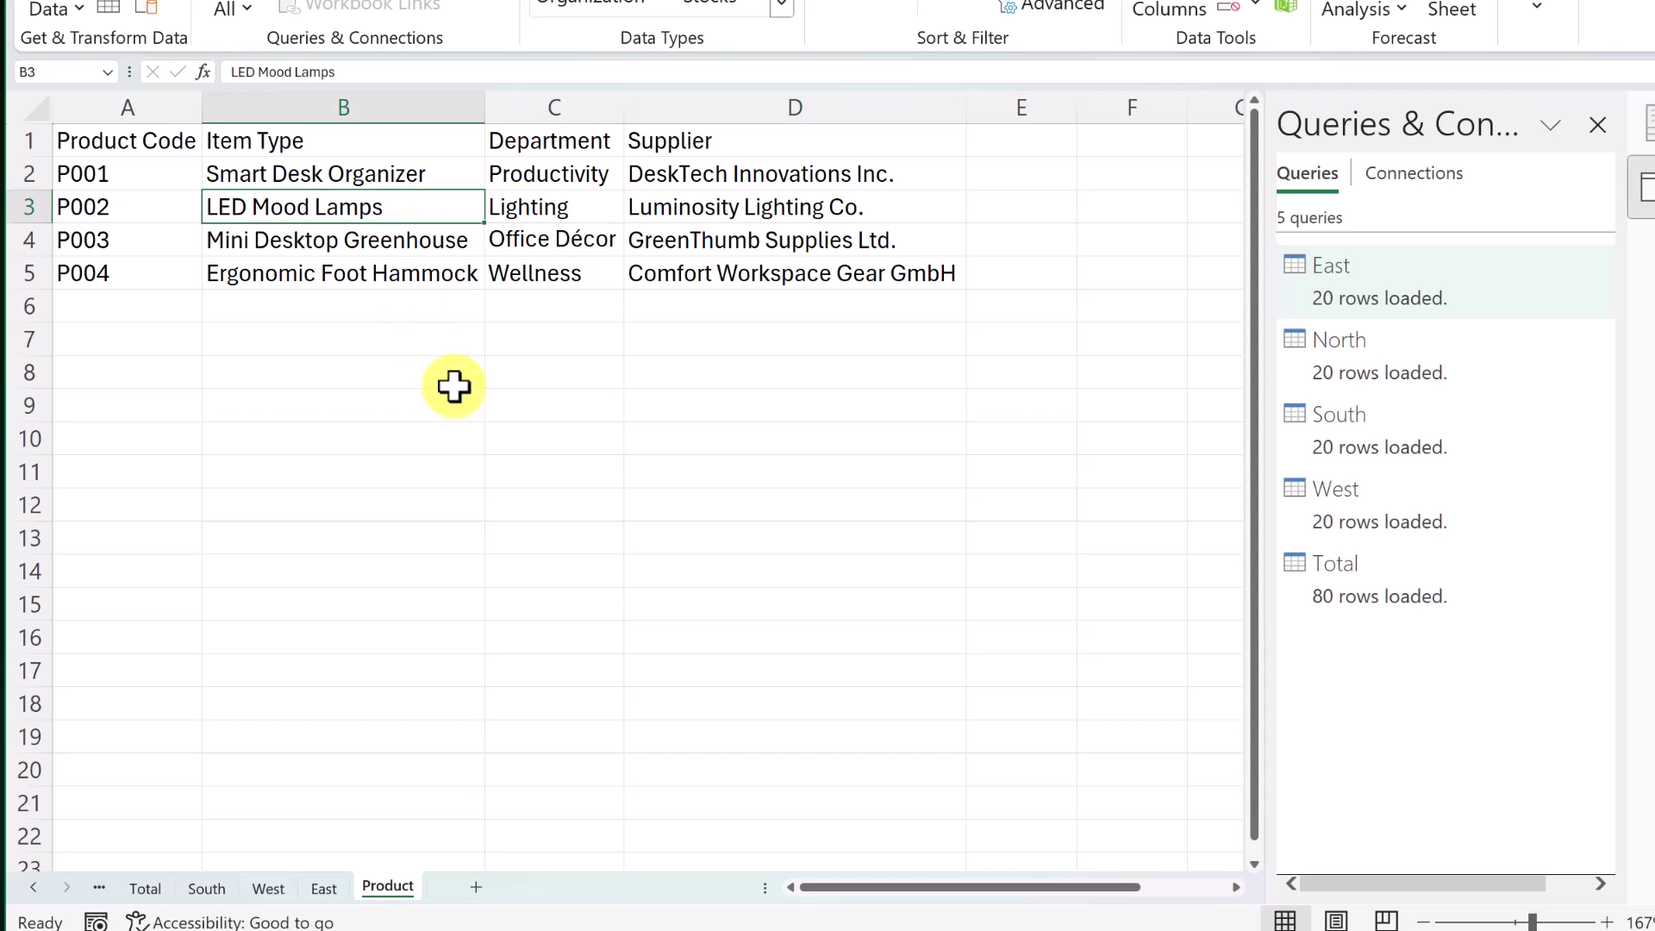
key(ctrl+t)
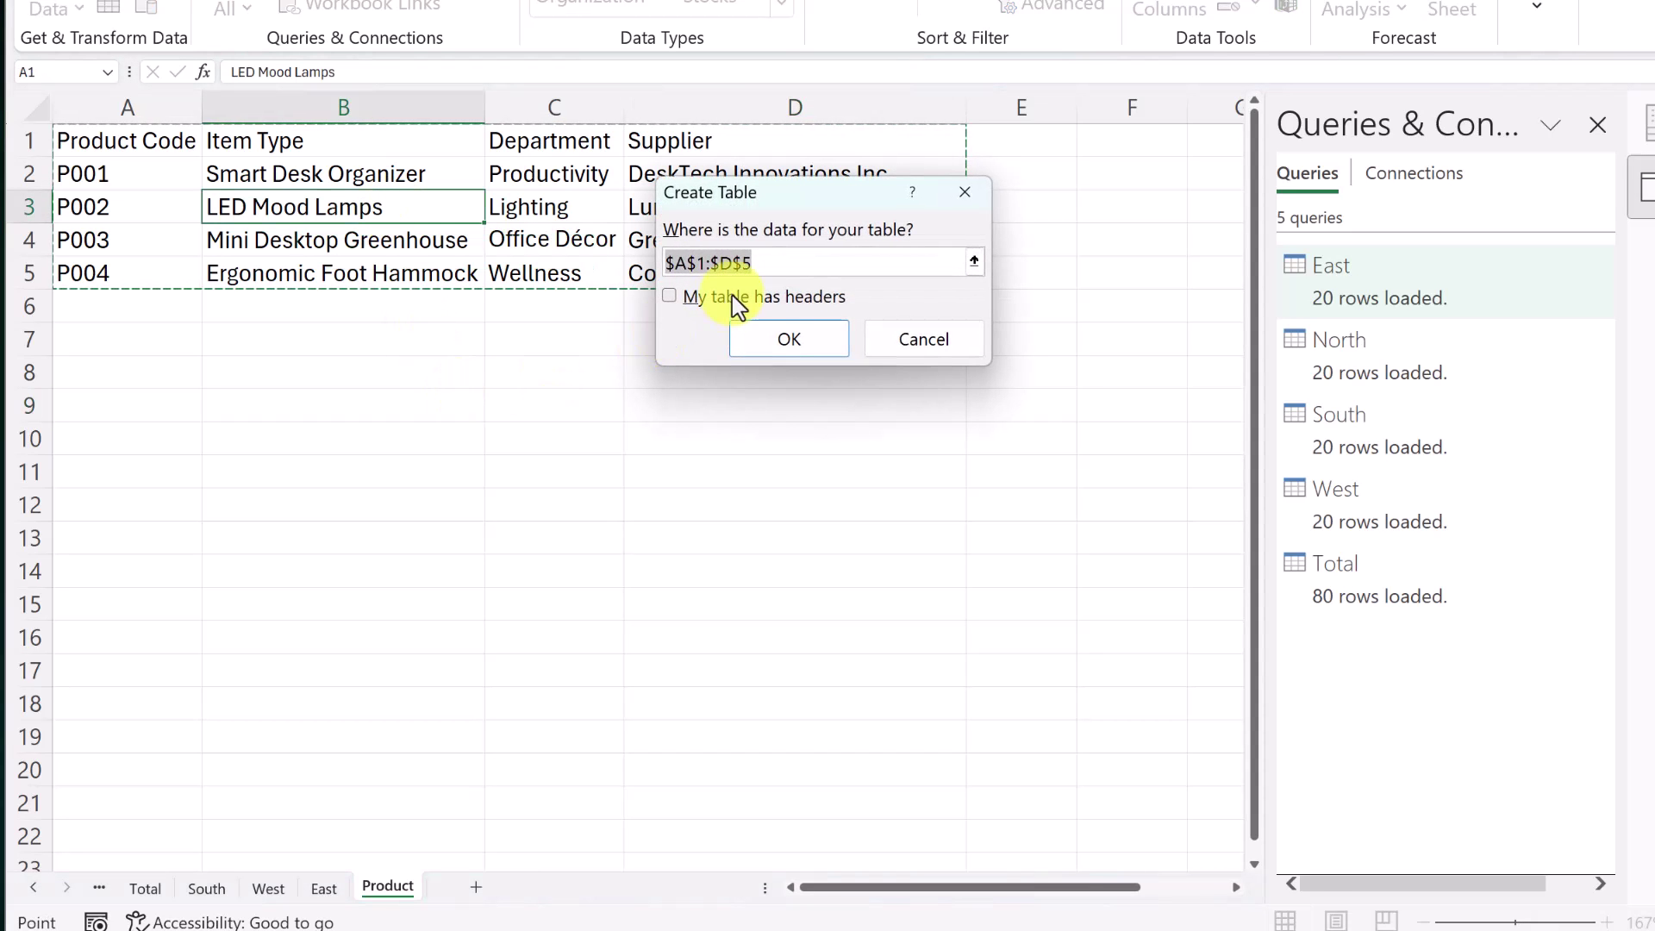
click(669, 392)
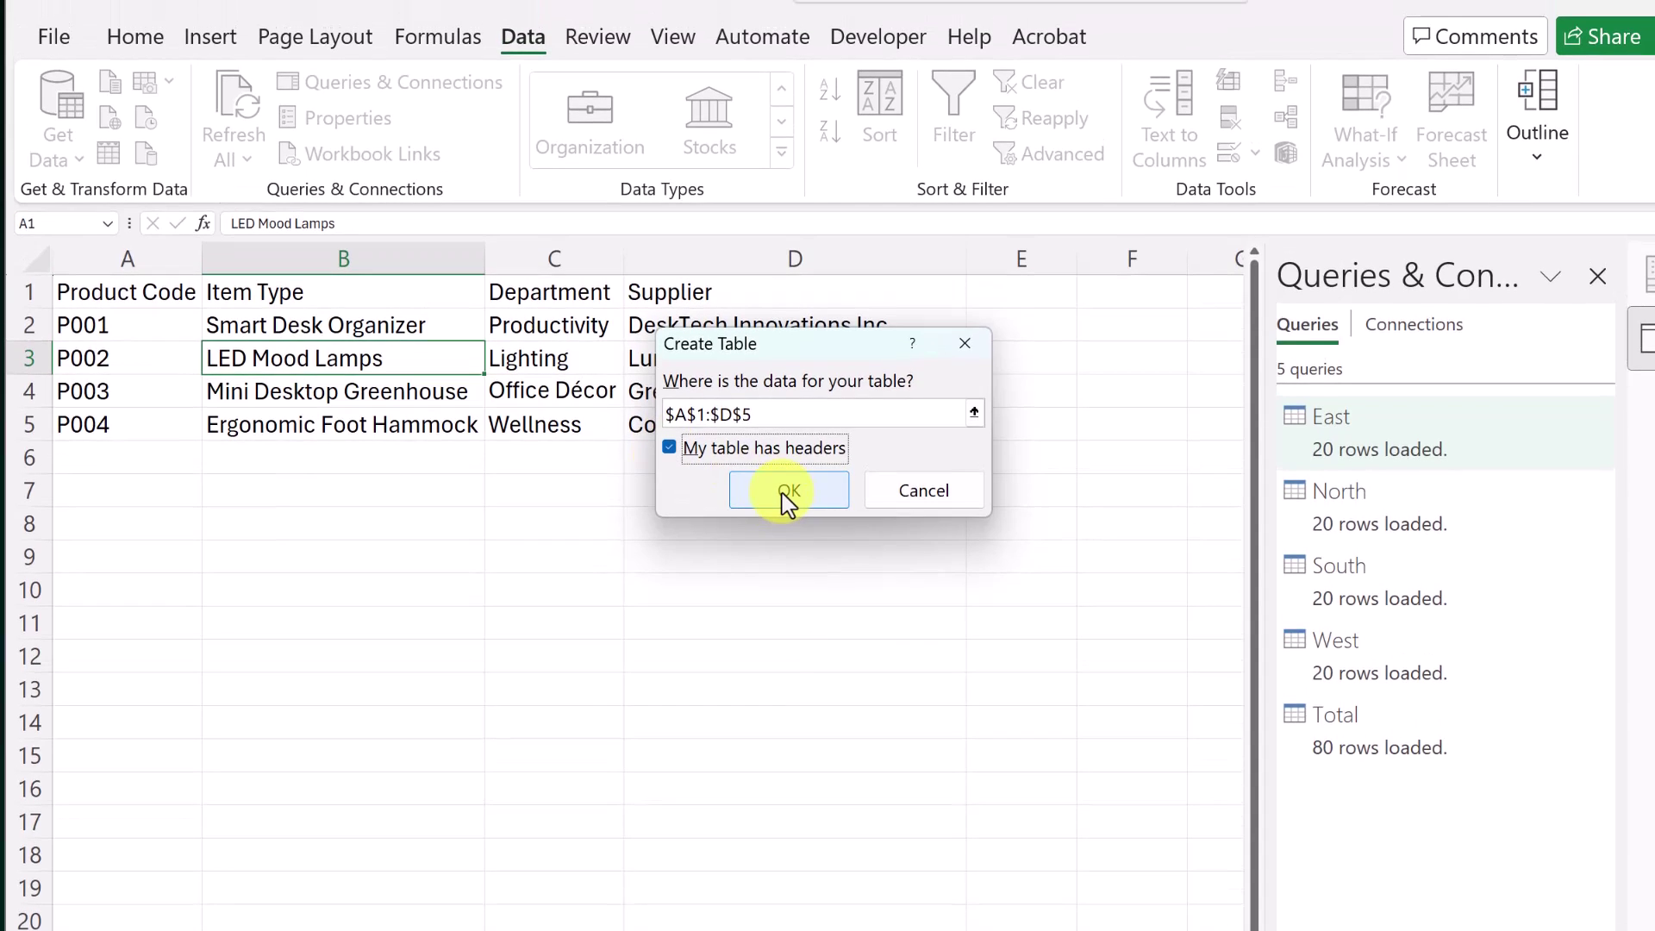
click(787, 491)
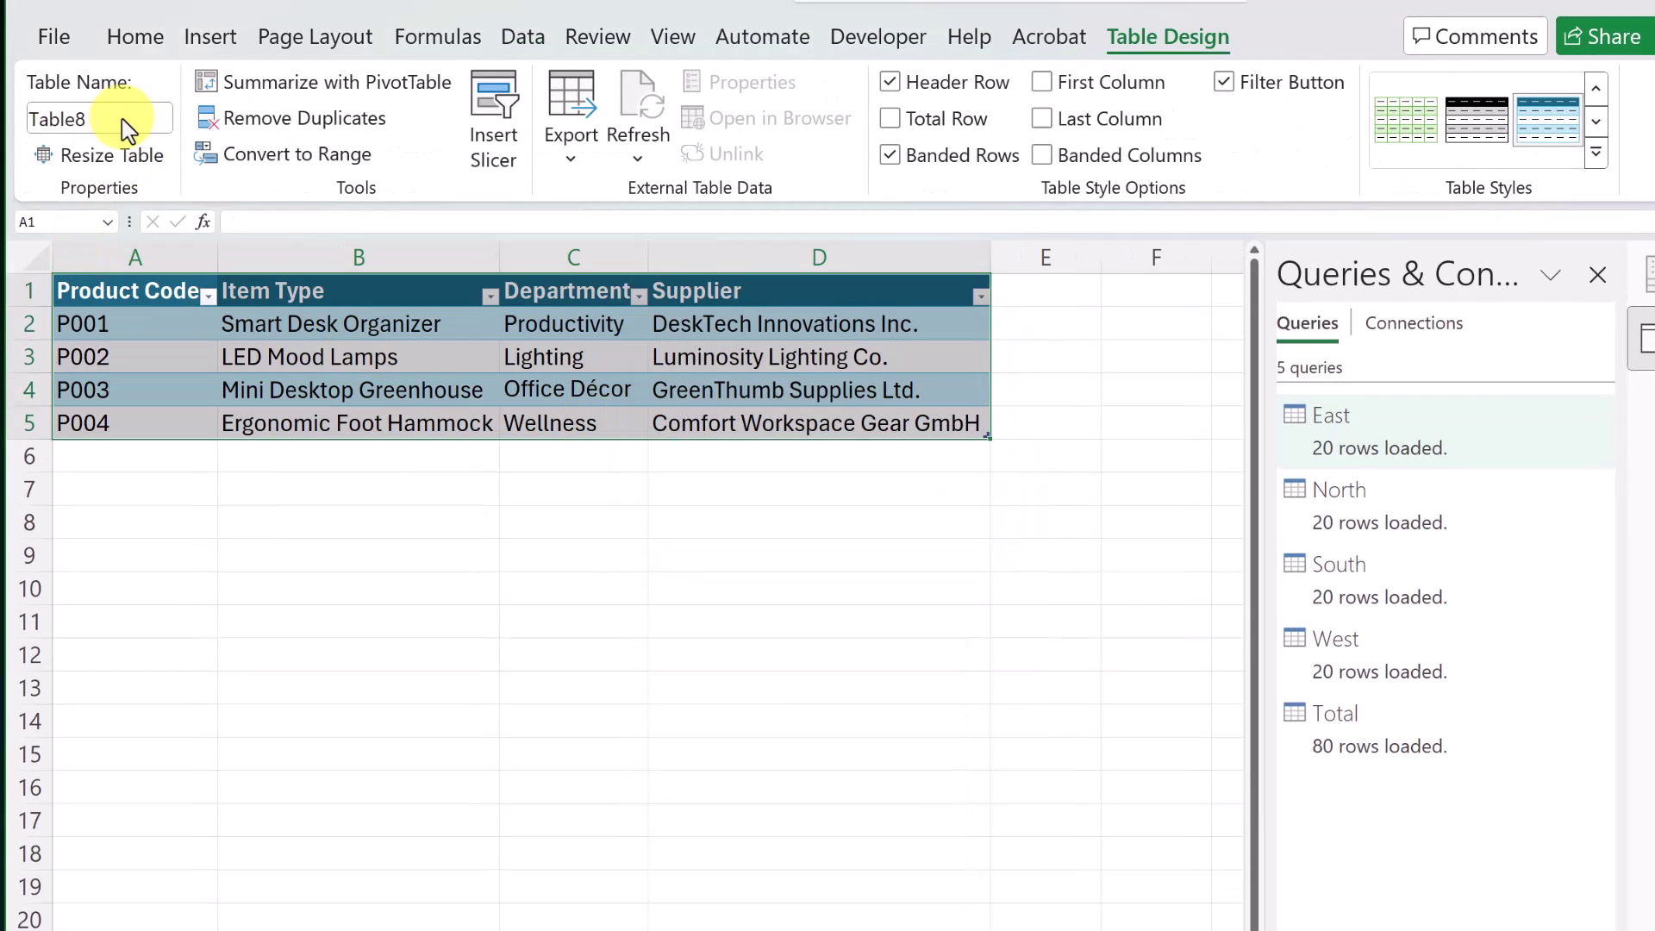
Name the new table 'product'.
click(128, 121)
text(product)
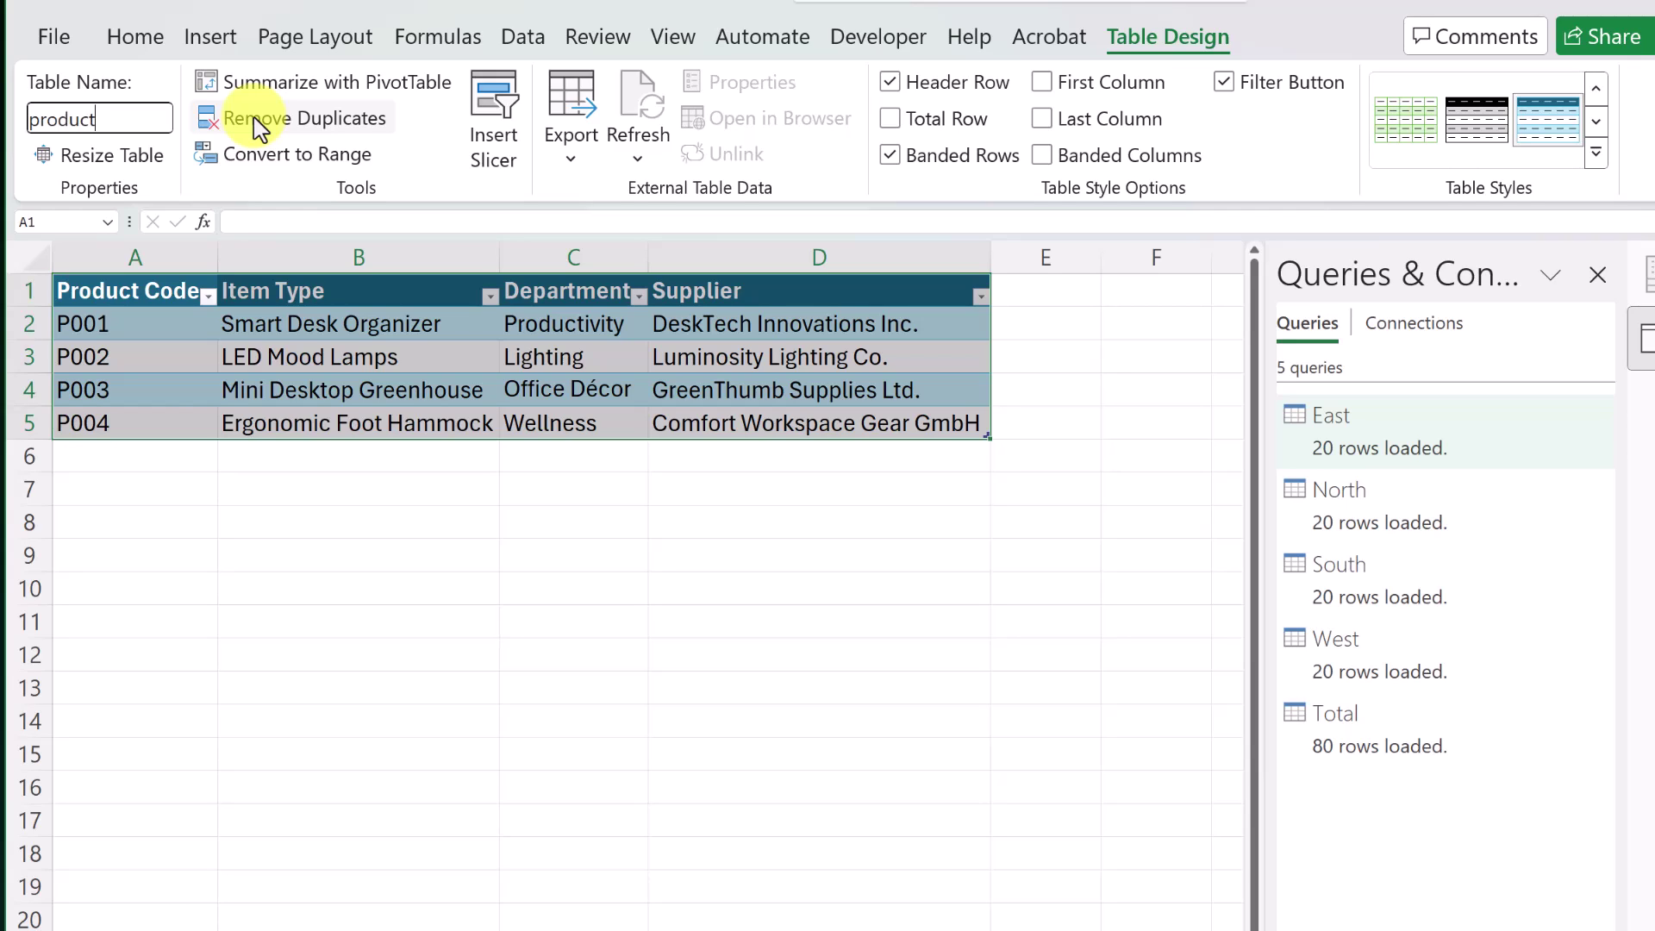
key(Return)
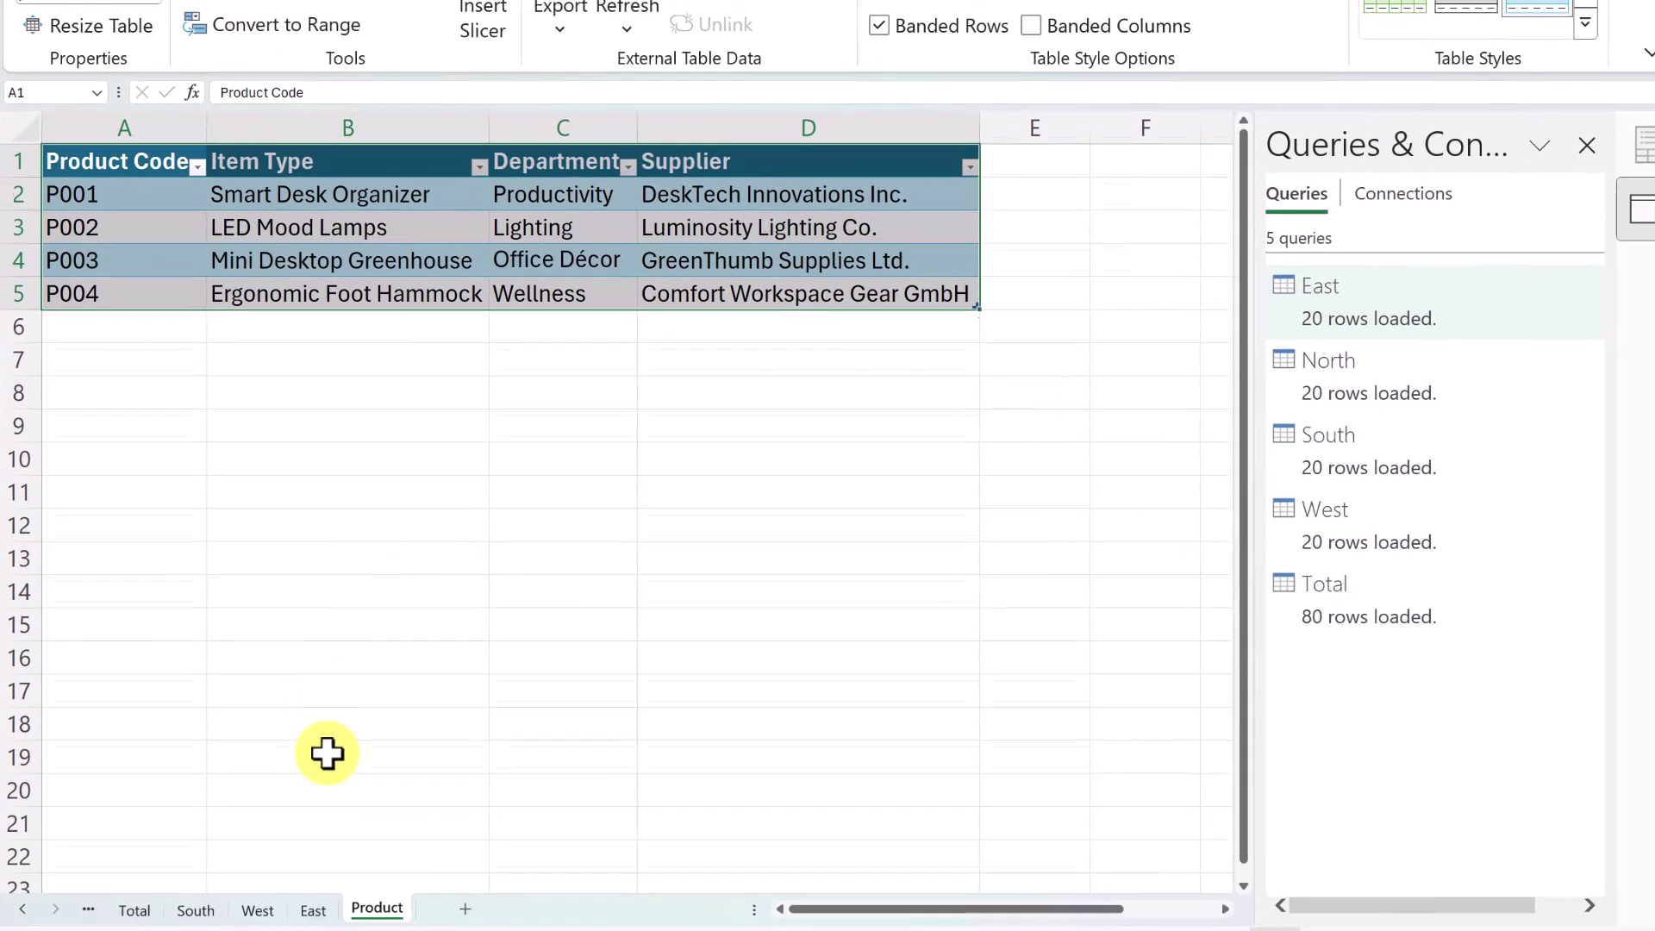
click(257, 909)
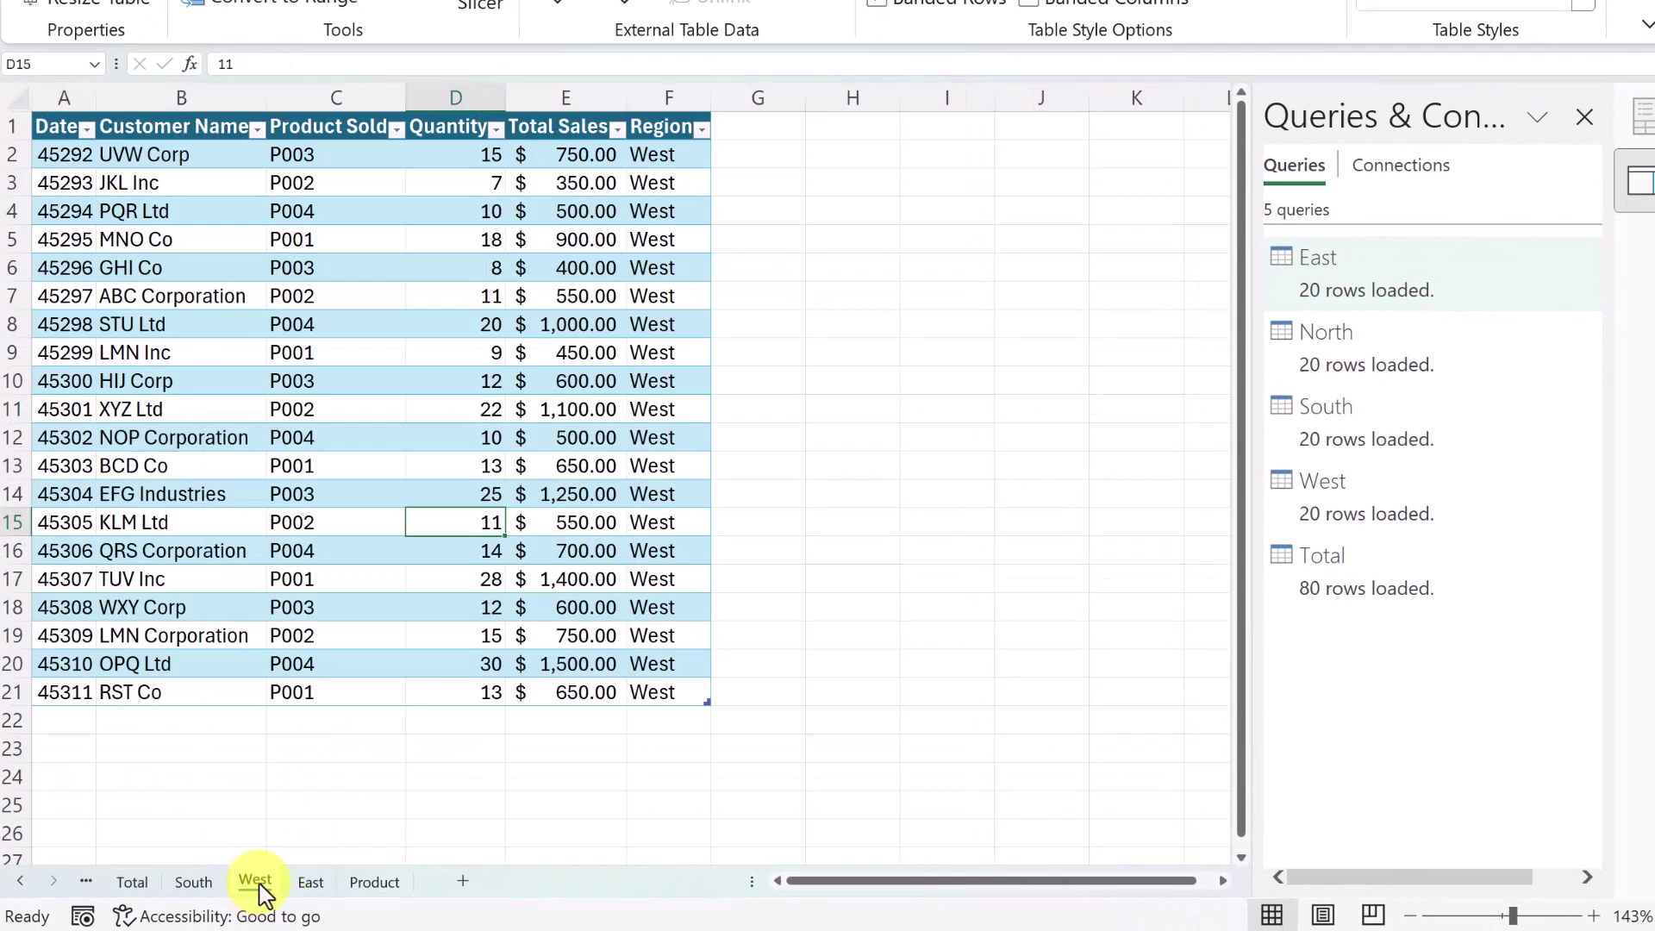
click(193, 886)
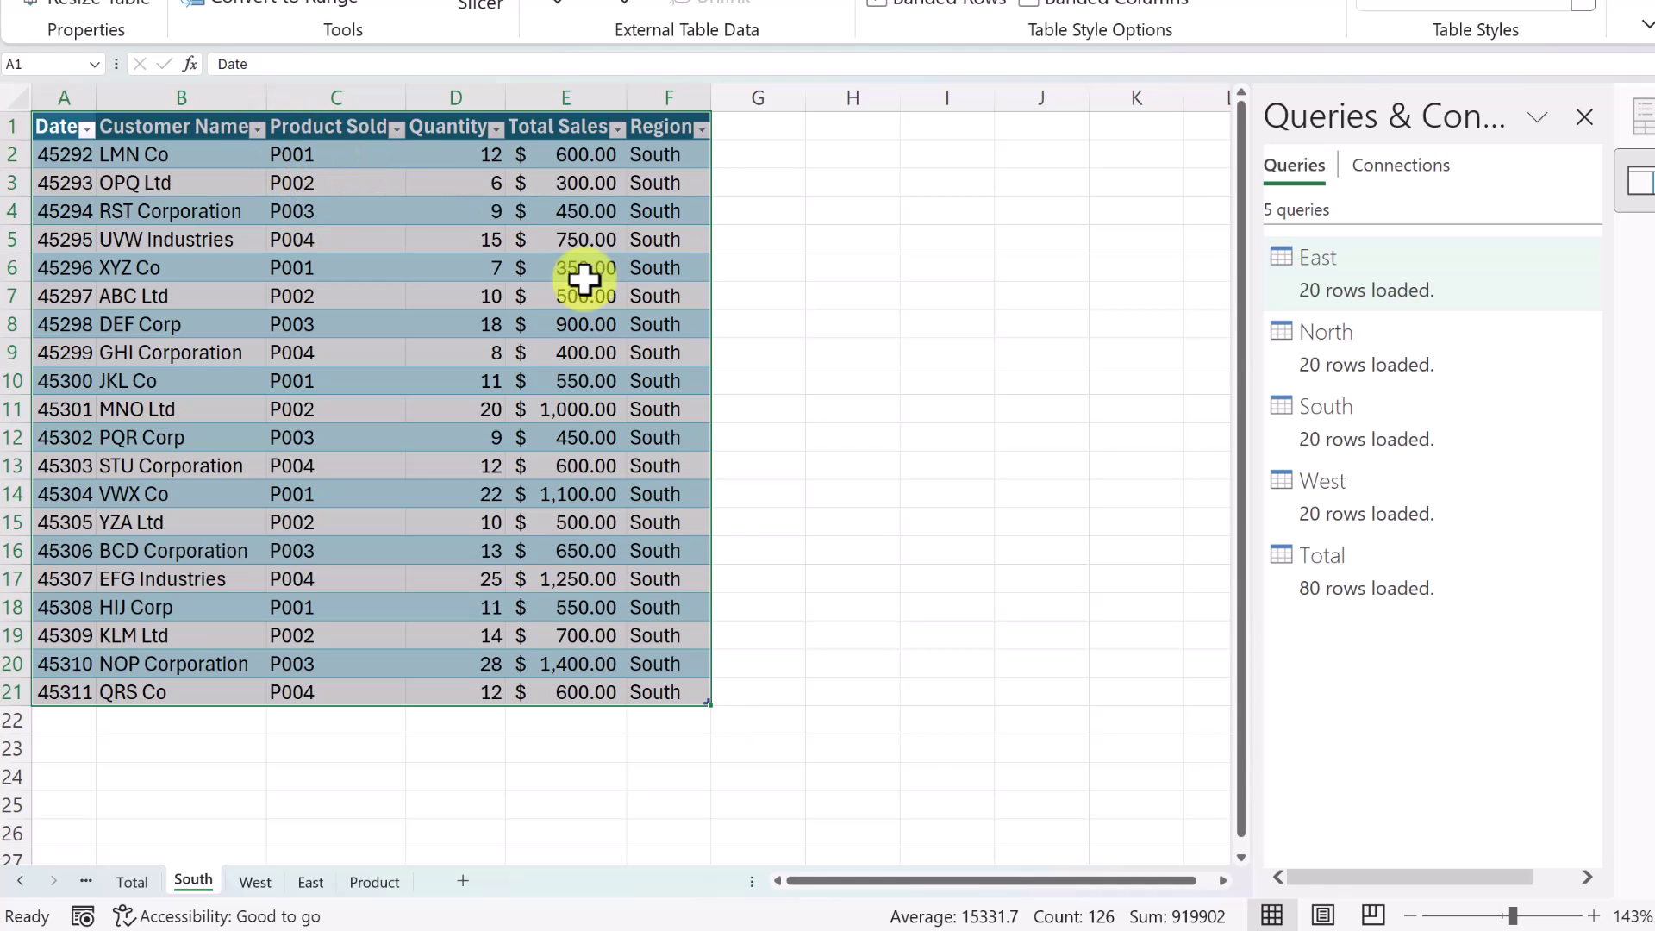
click(372, 882)
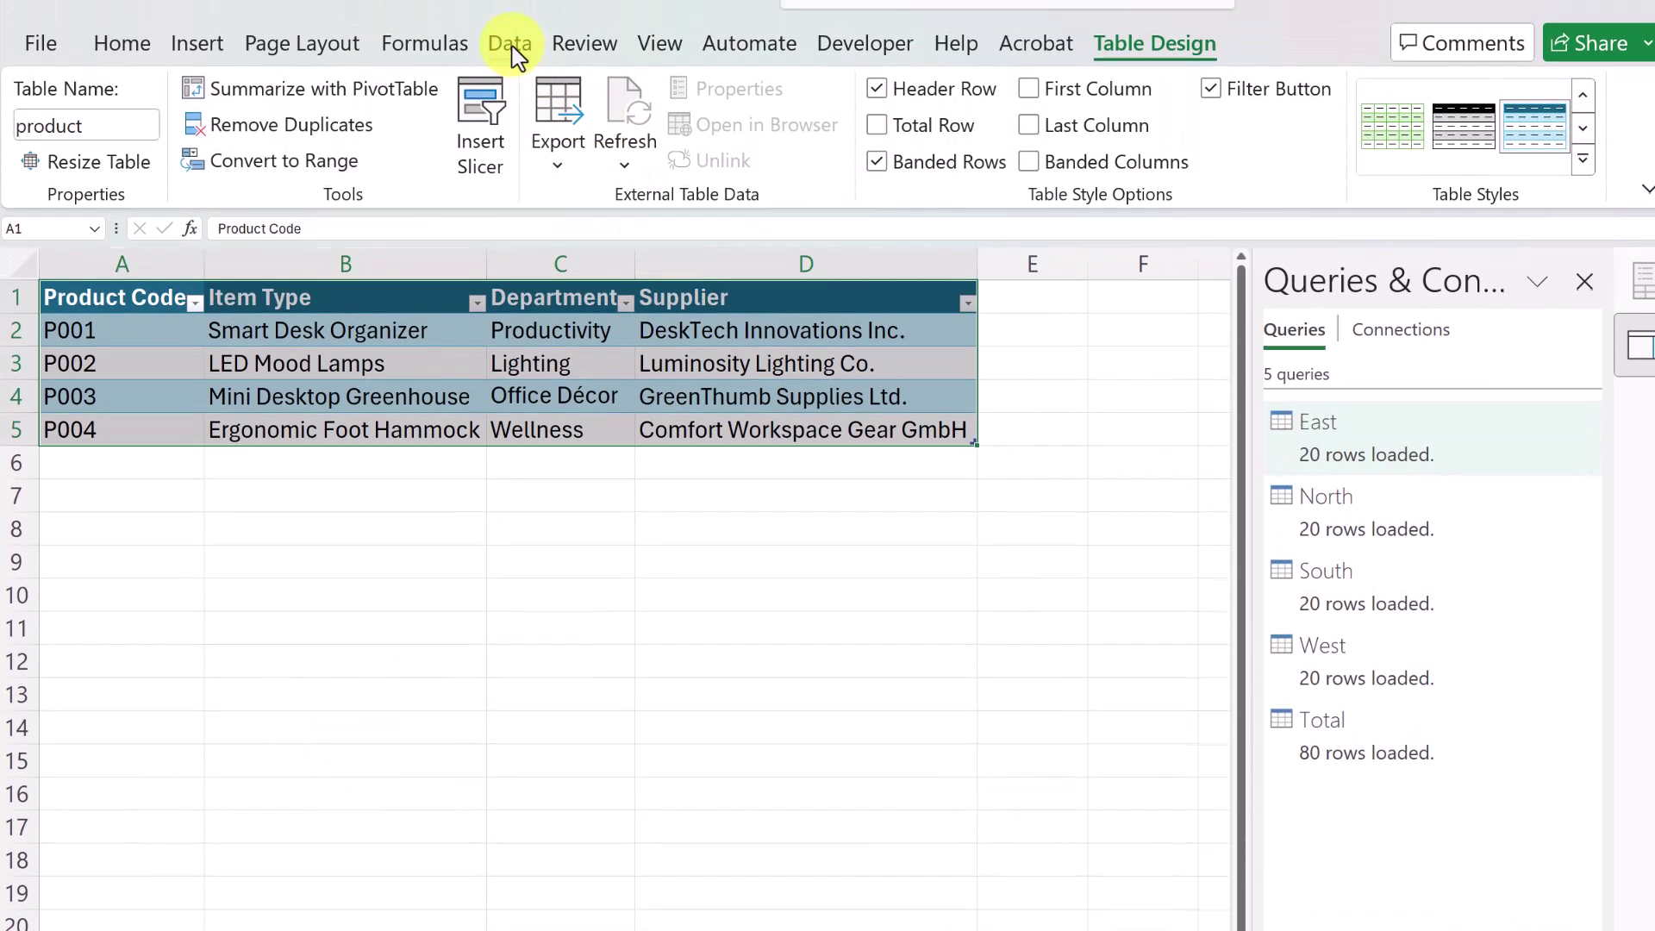
Start a new relationship between the Total table and the product lookup table.
click(513, 51)
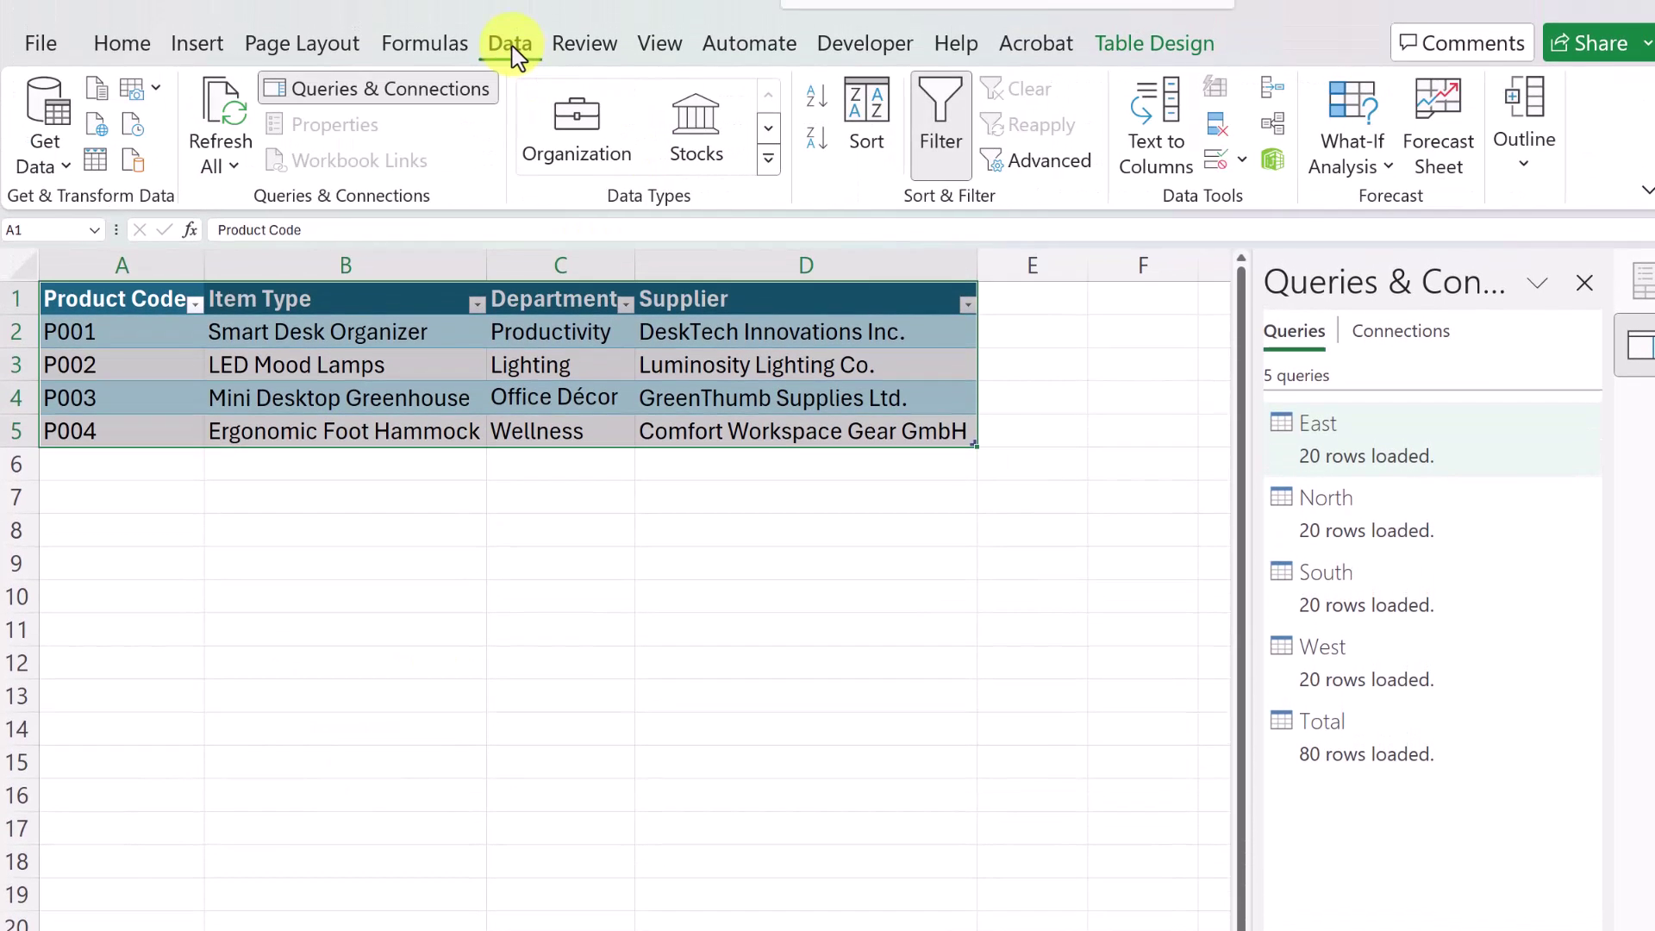
click(1275, 138)
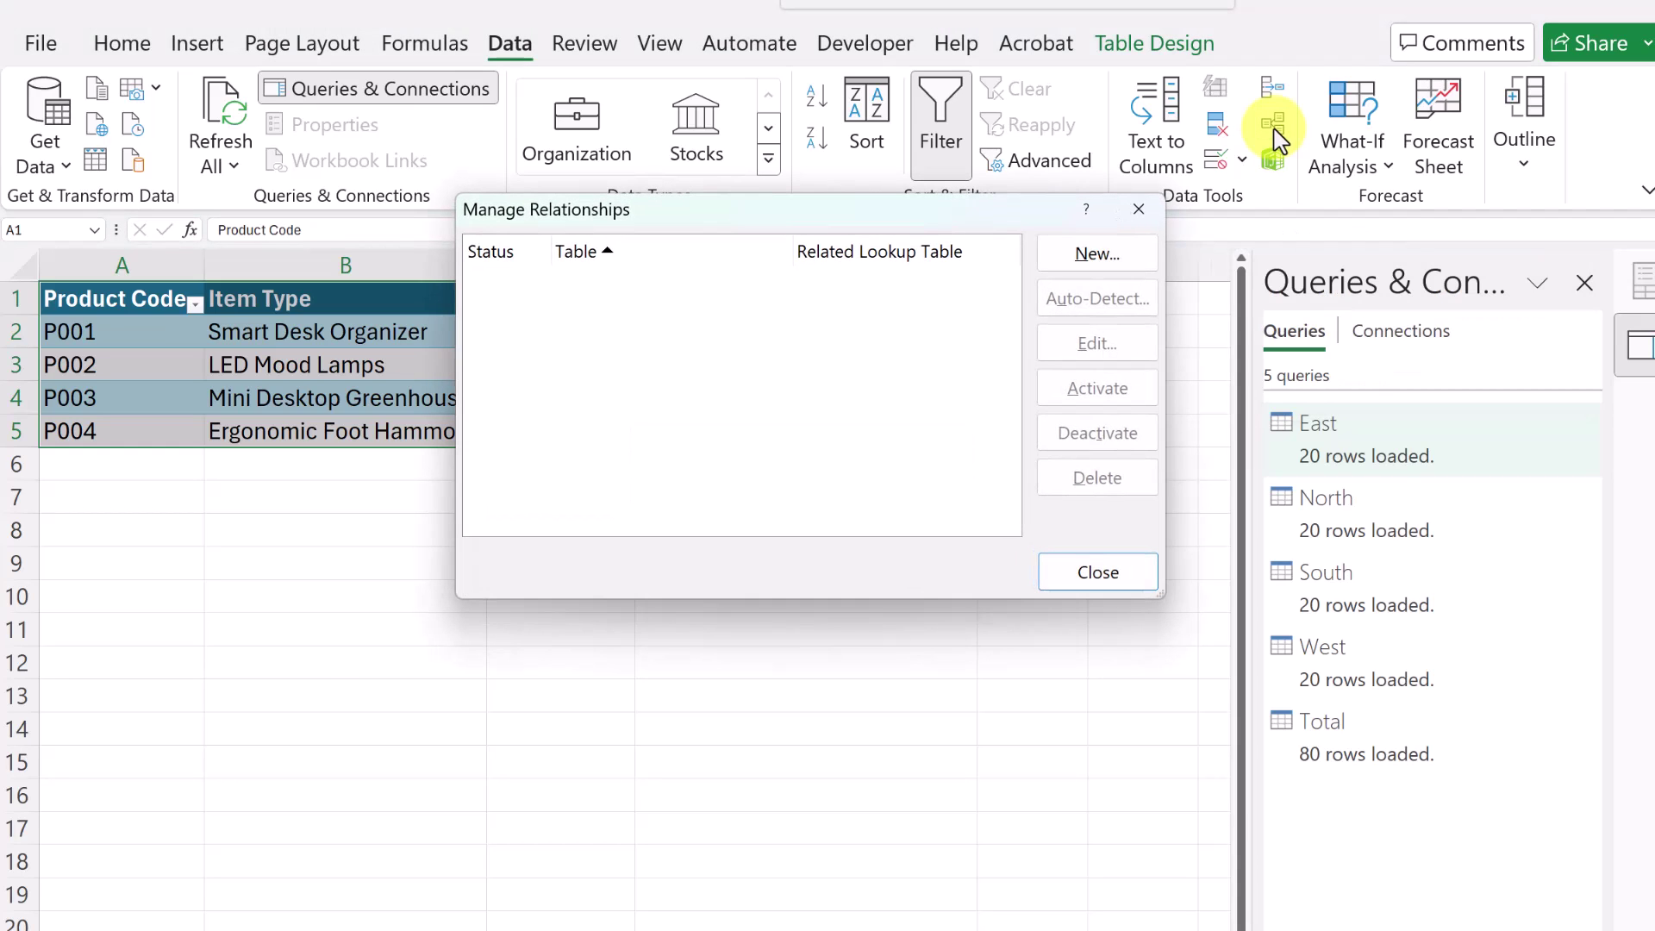
click(1109, 256)
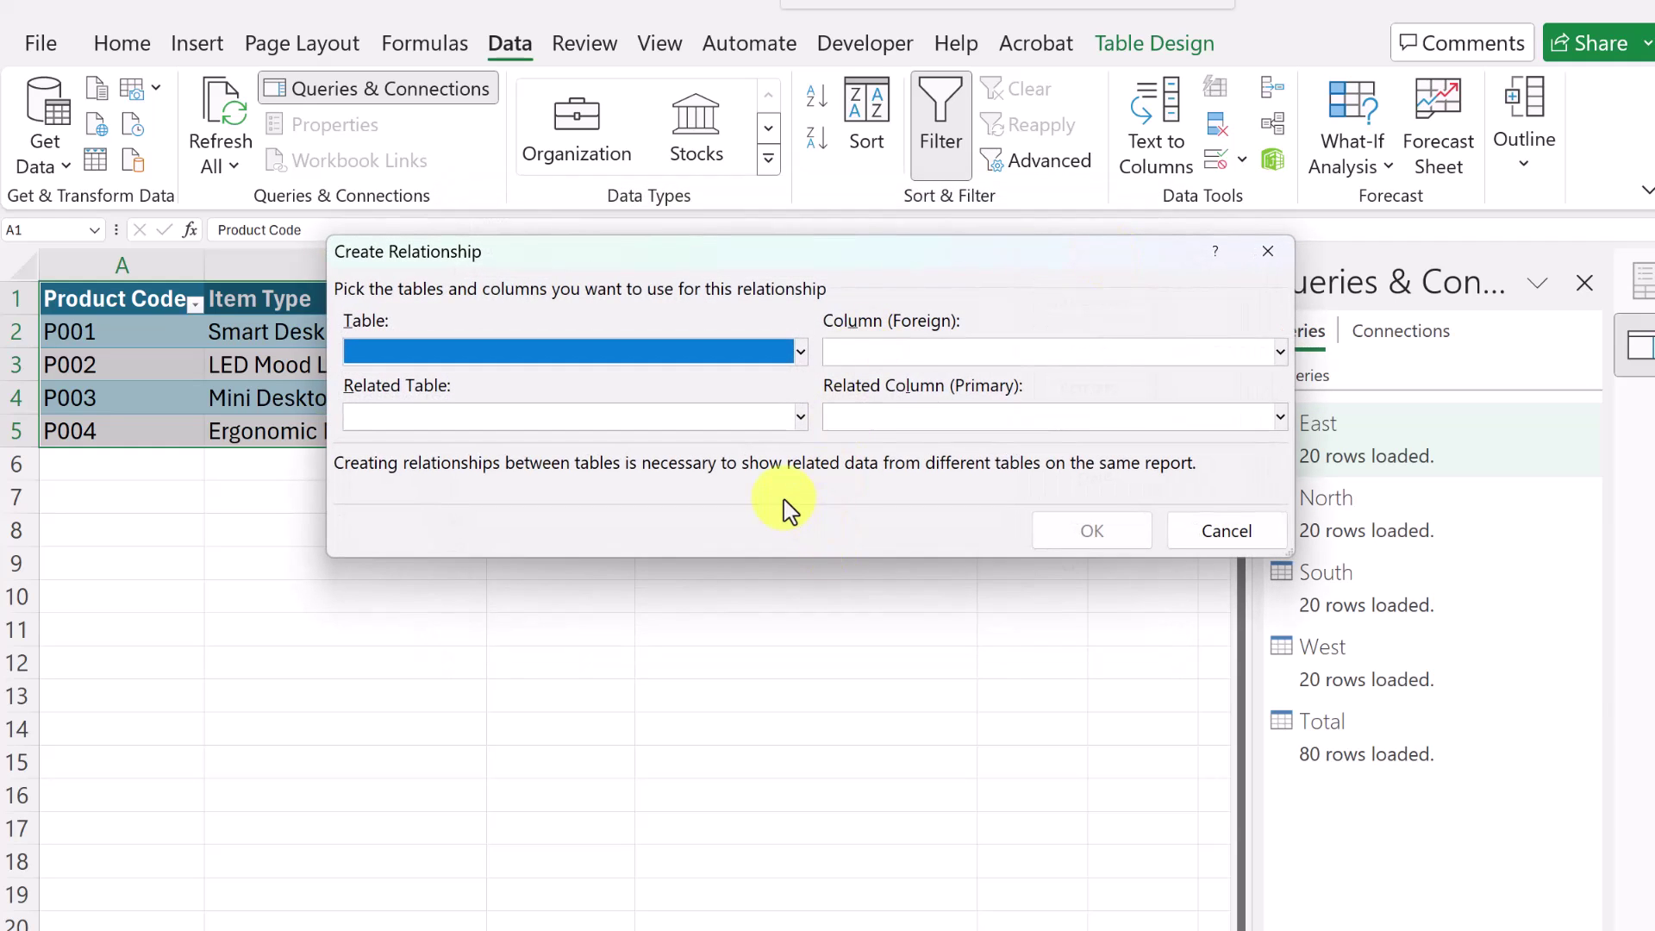
click(801, 351)
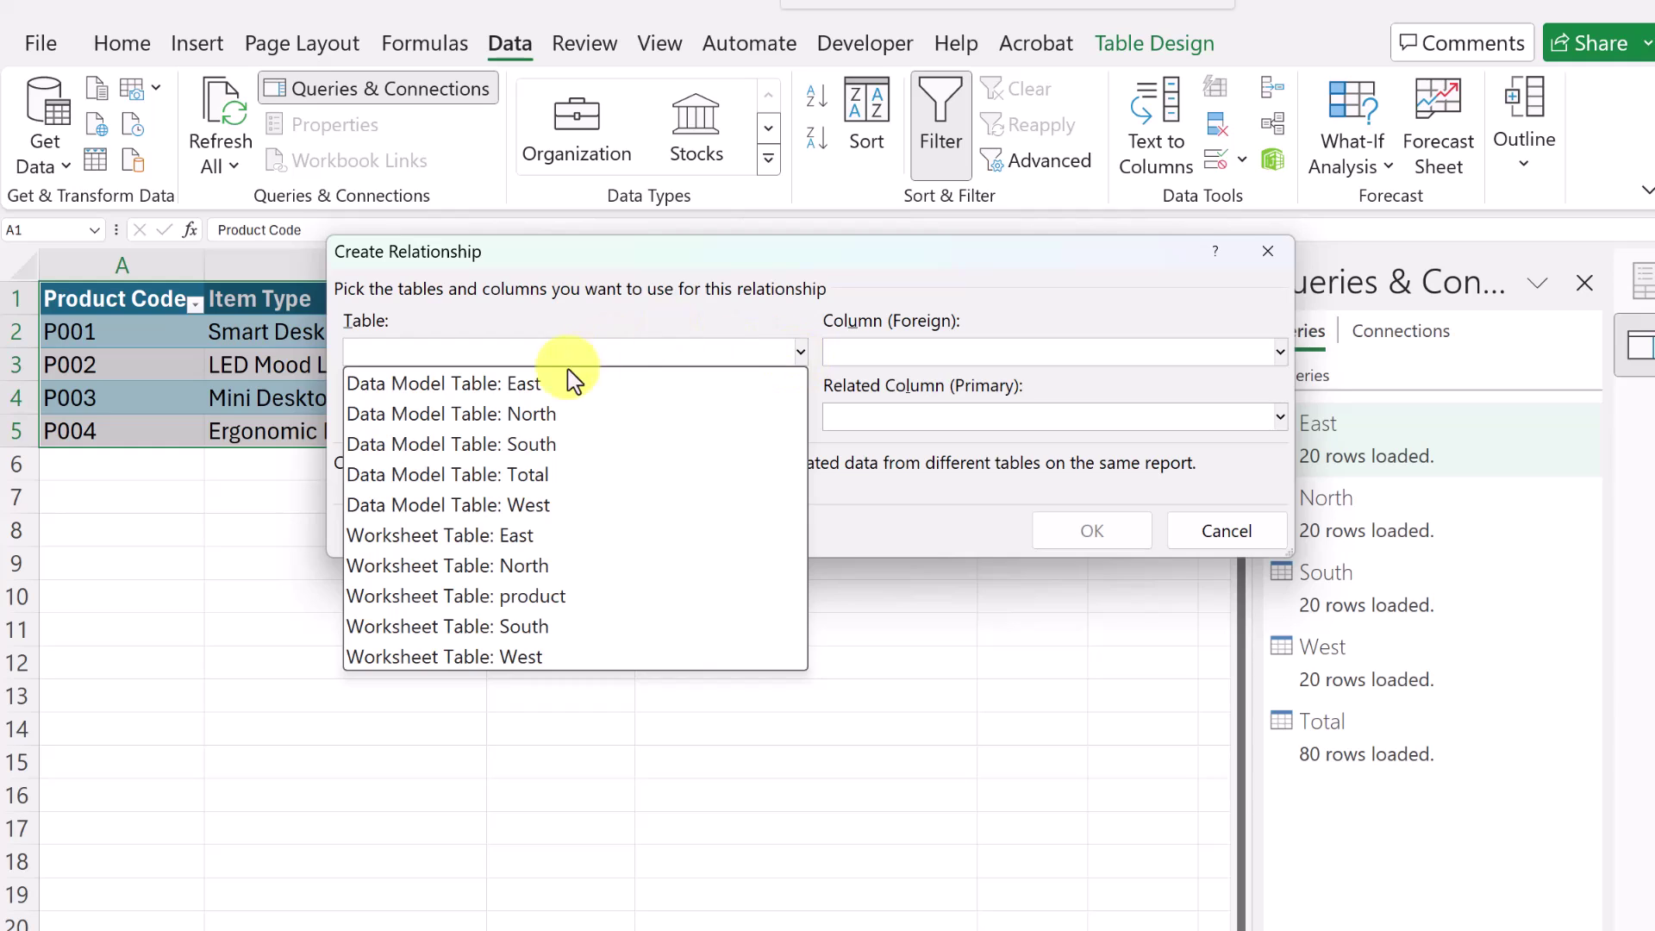
click(545, 489)
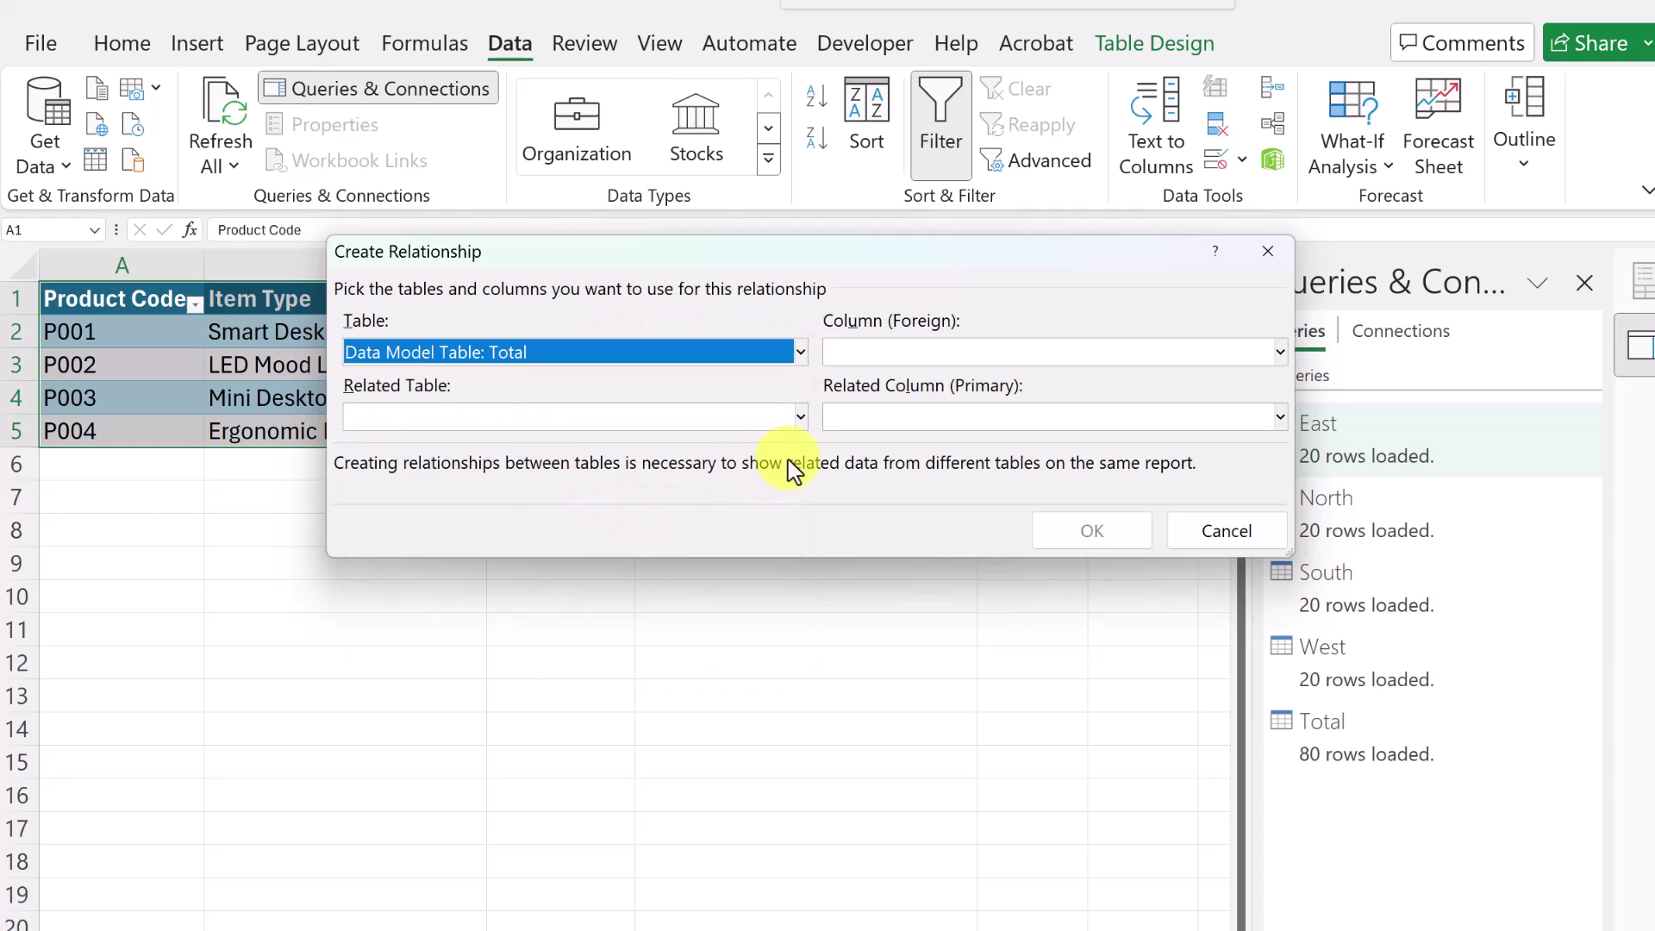
click(801, 417)
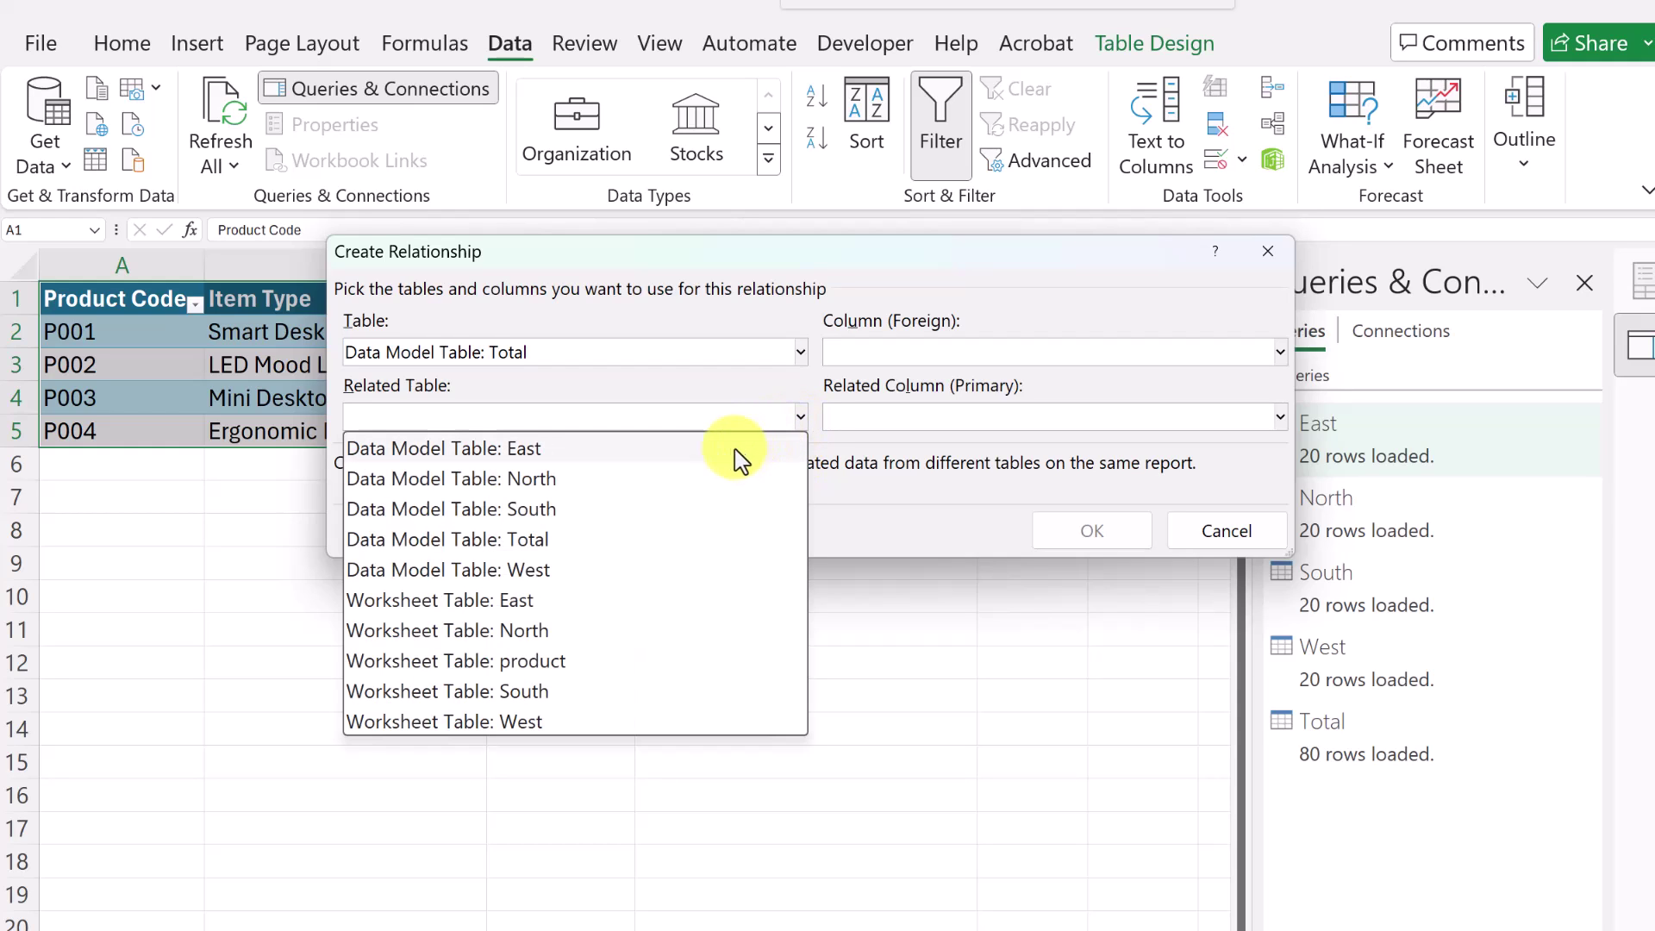
click(567, 669)
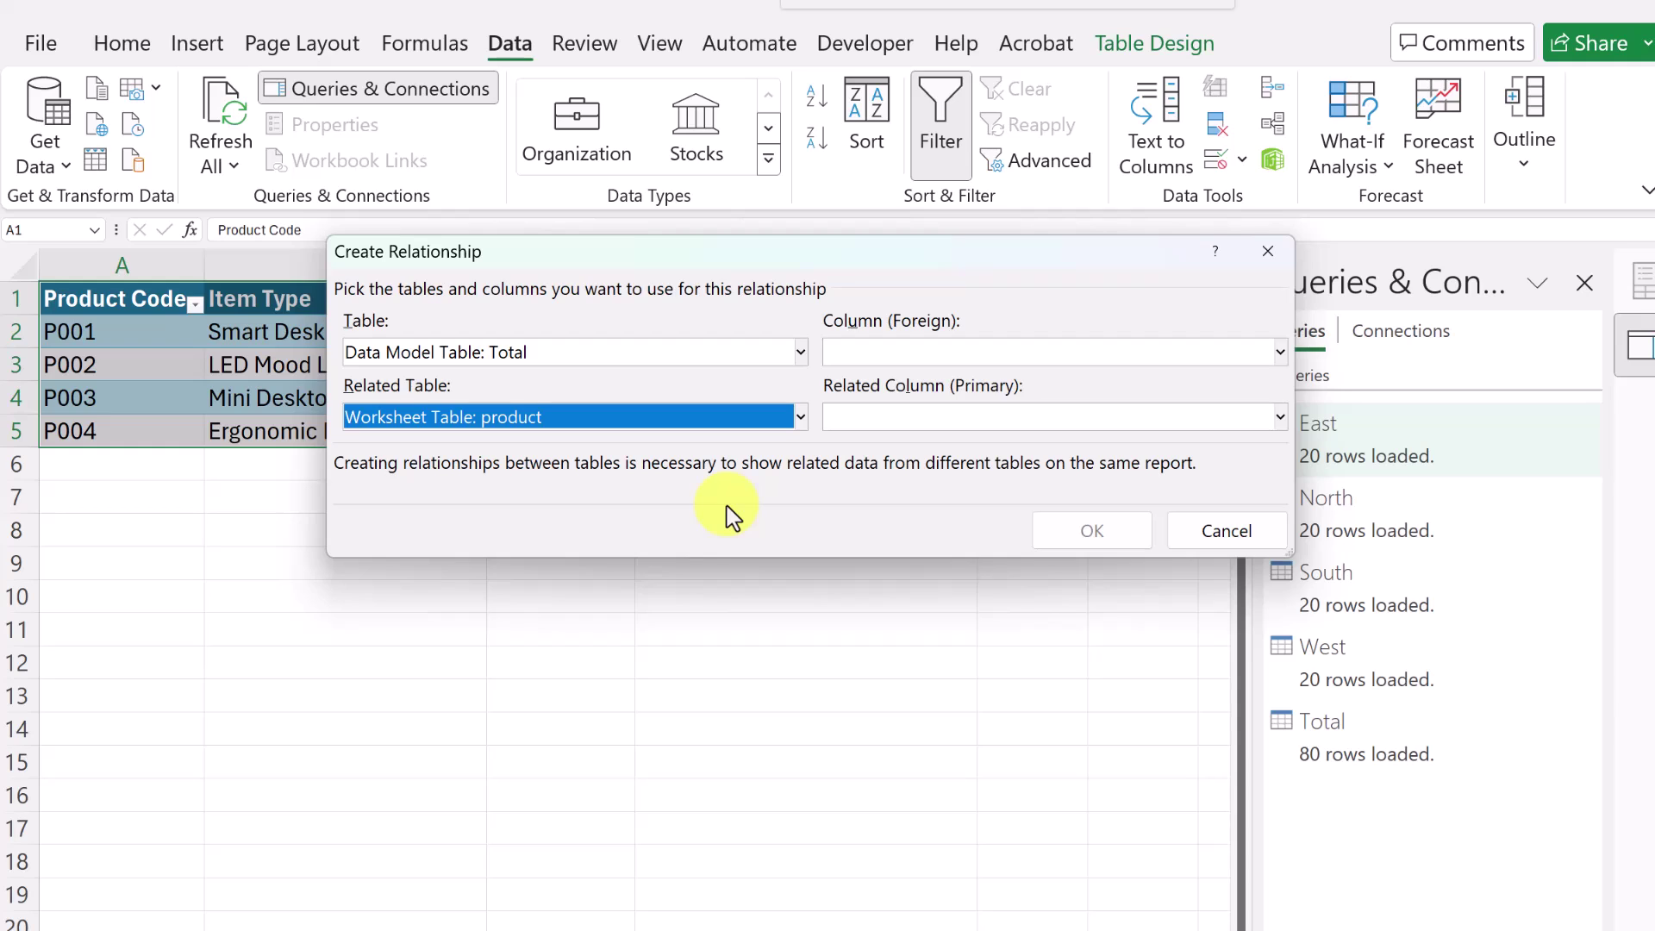
Match Total's Product Sold column to product's Product Code column and confirm the relationship.
click(1280, 351)
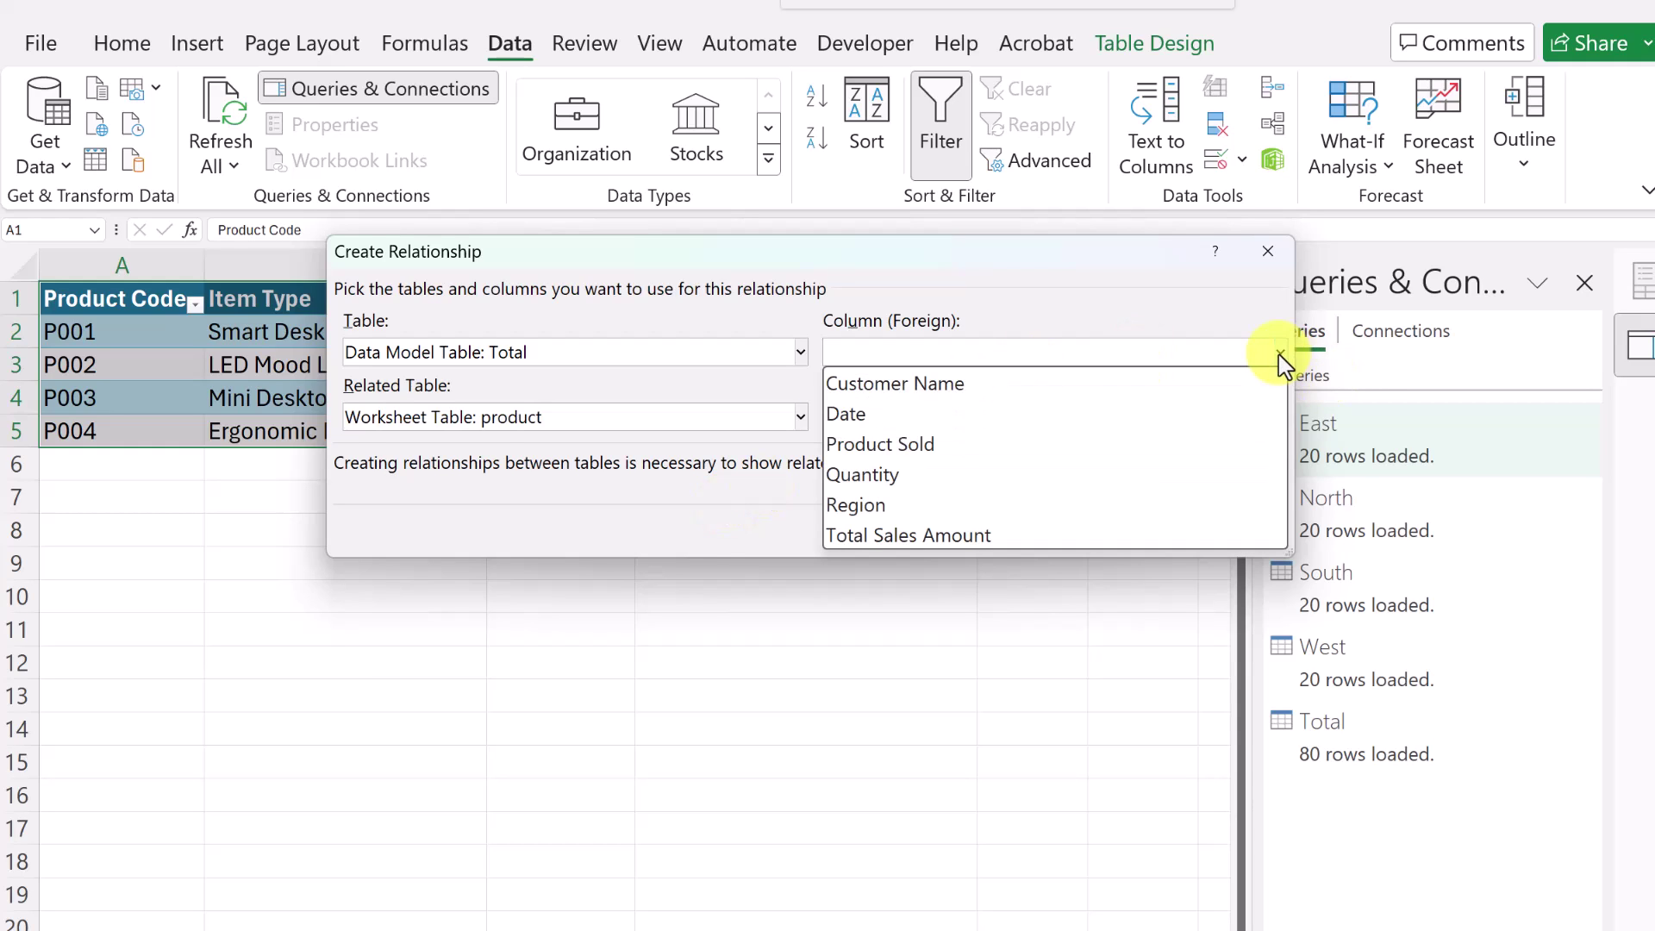
click(960, 445)
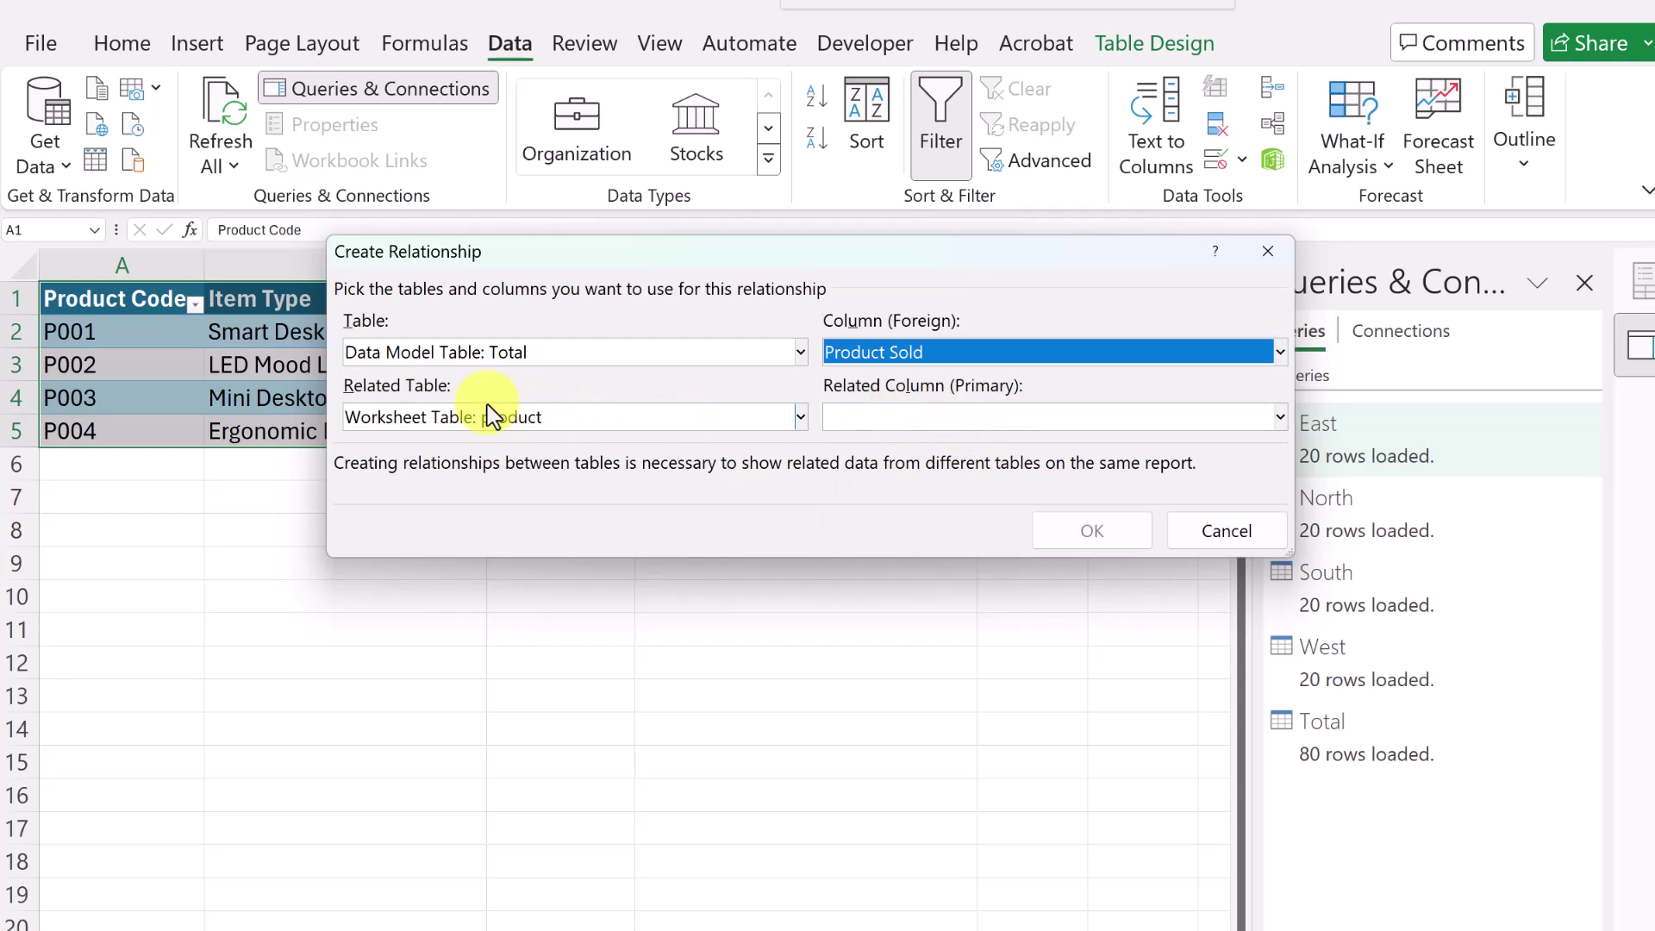
click(1280, 418)
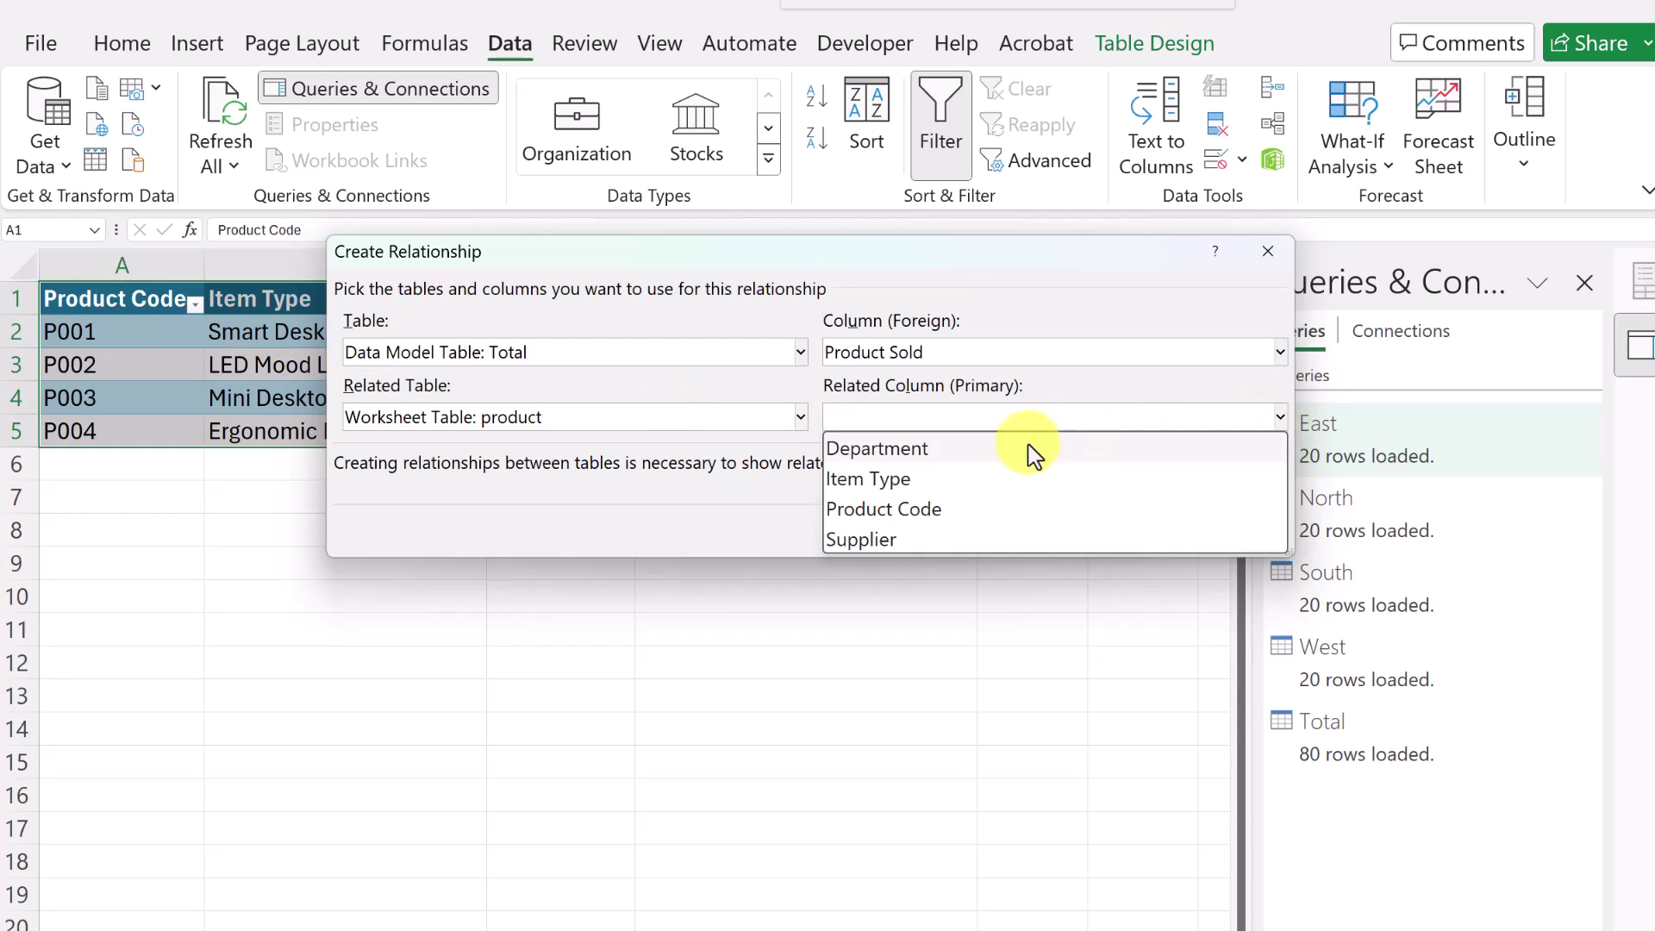
click(925, 514)
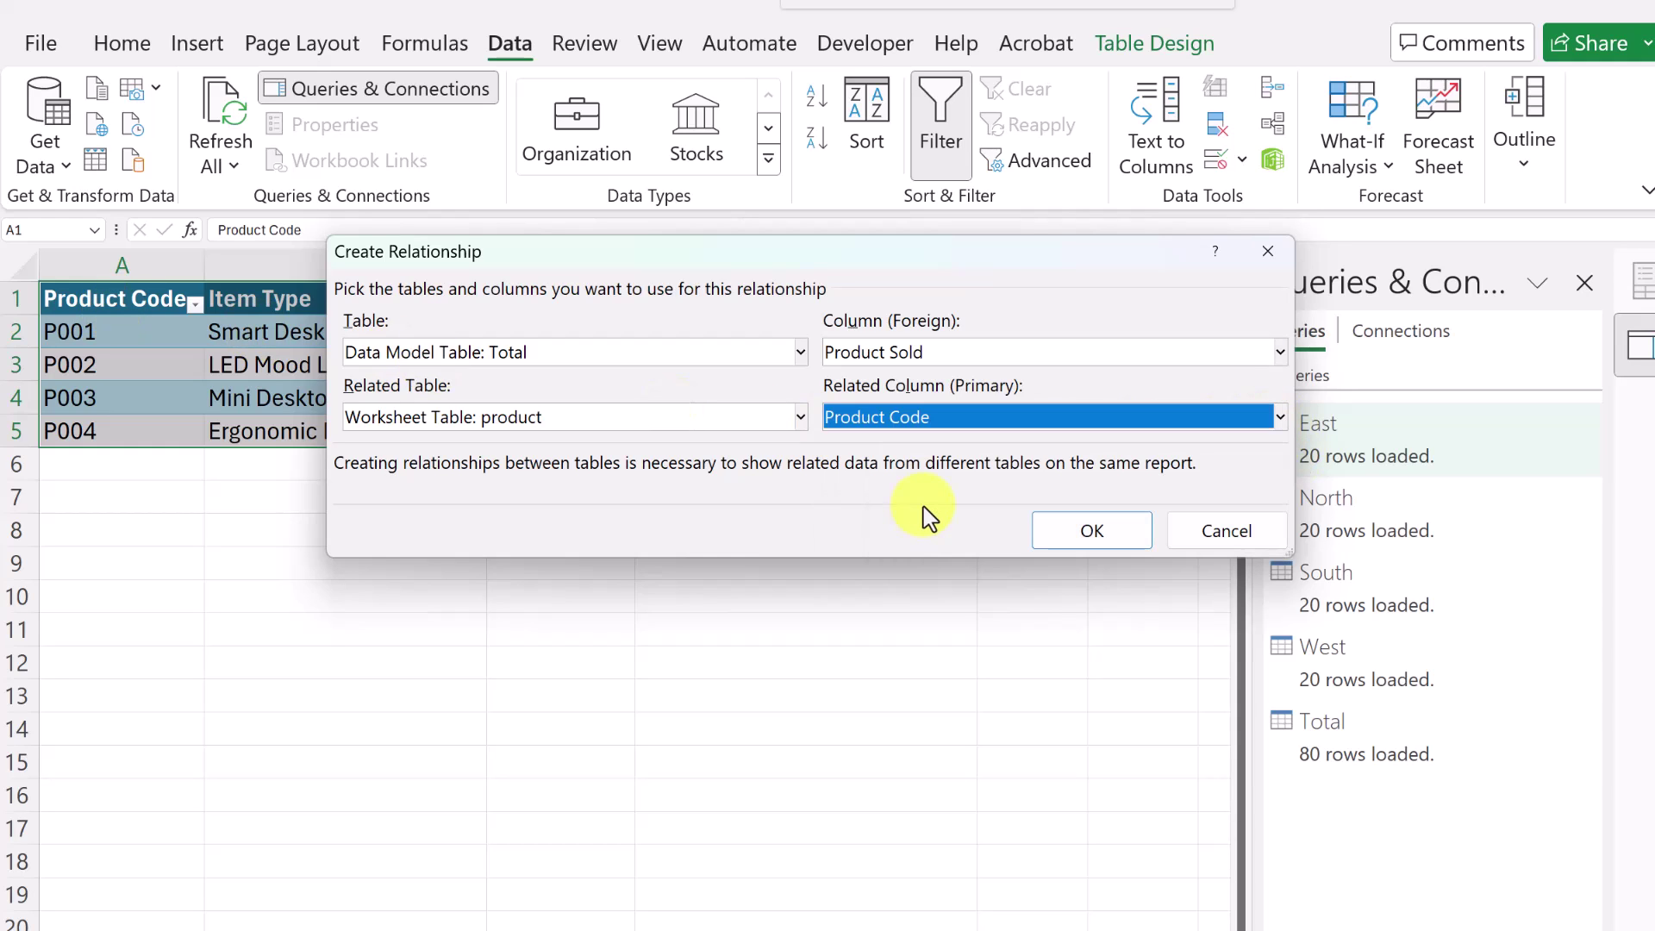
click(1092, 531)
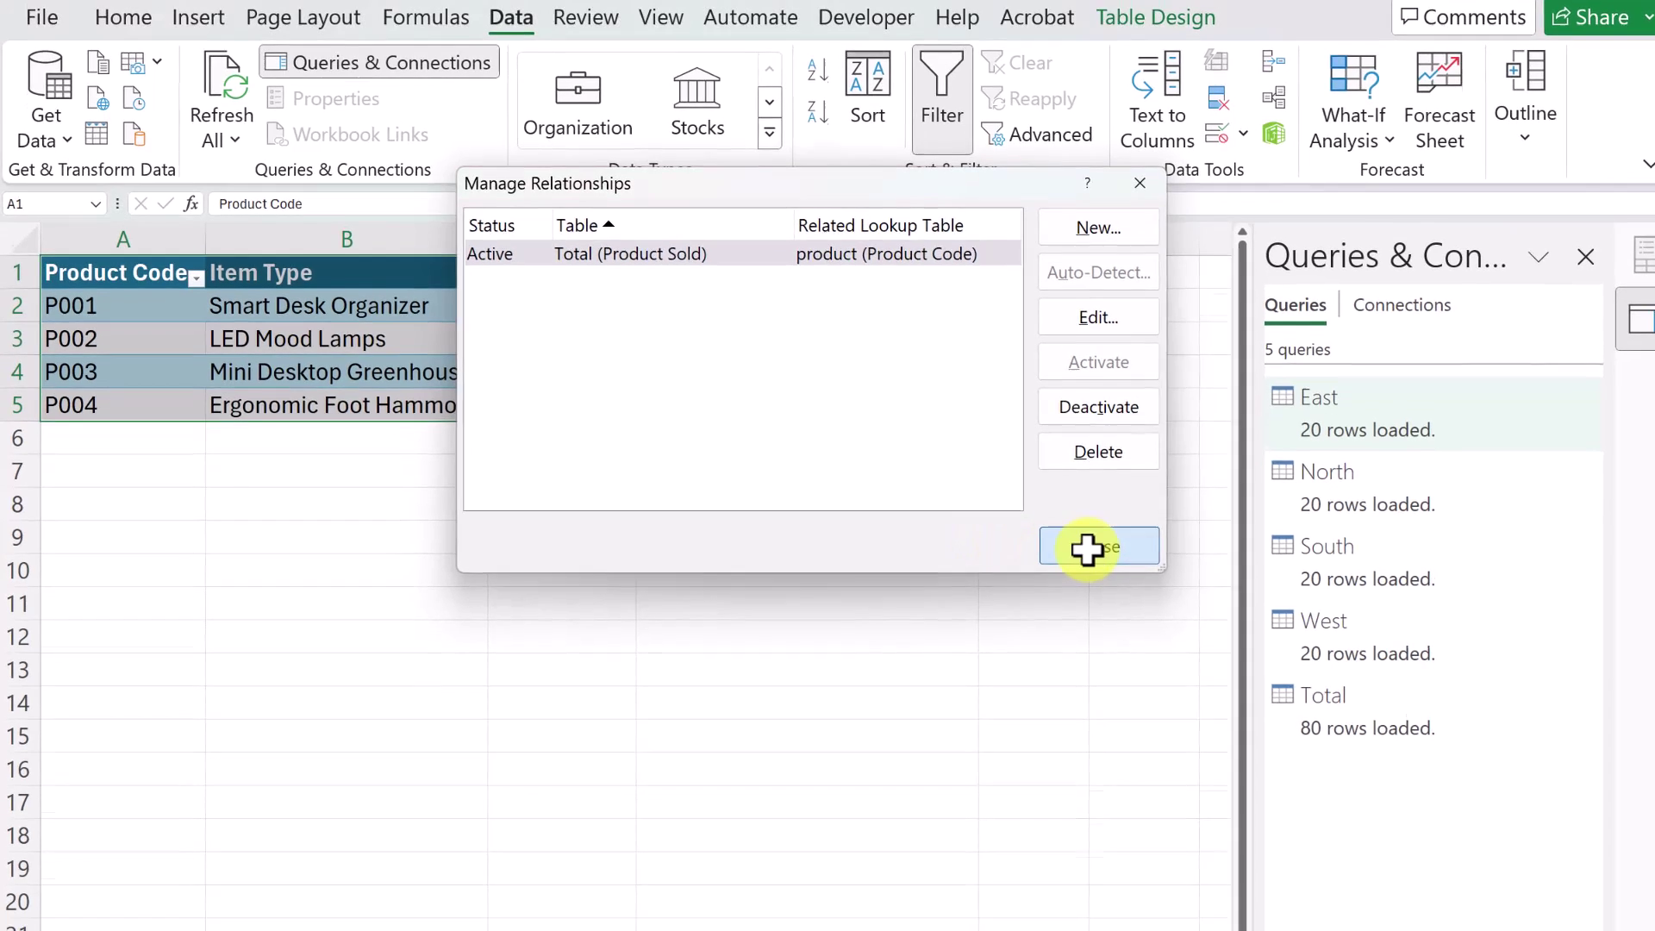
click(1088, 548)
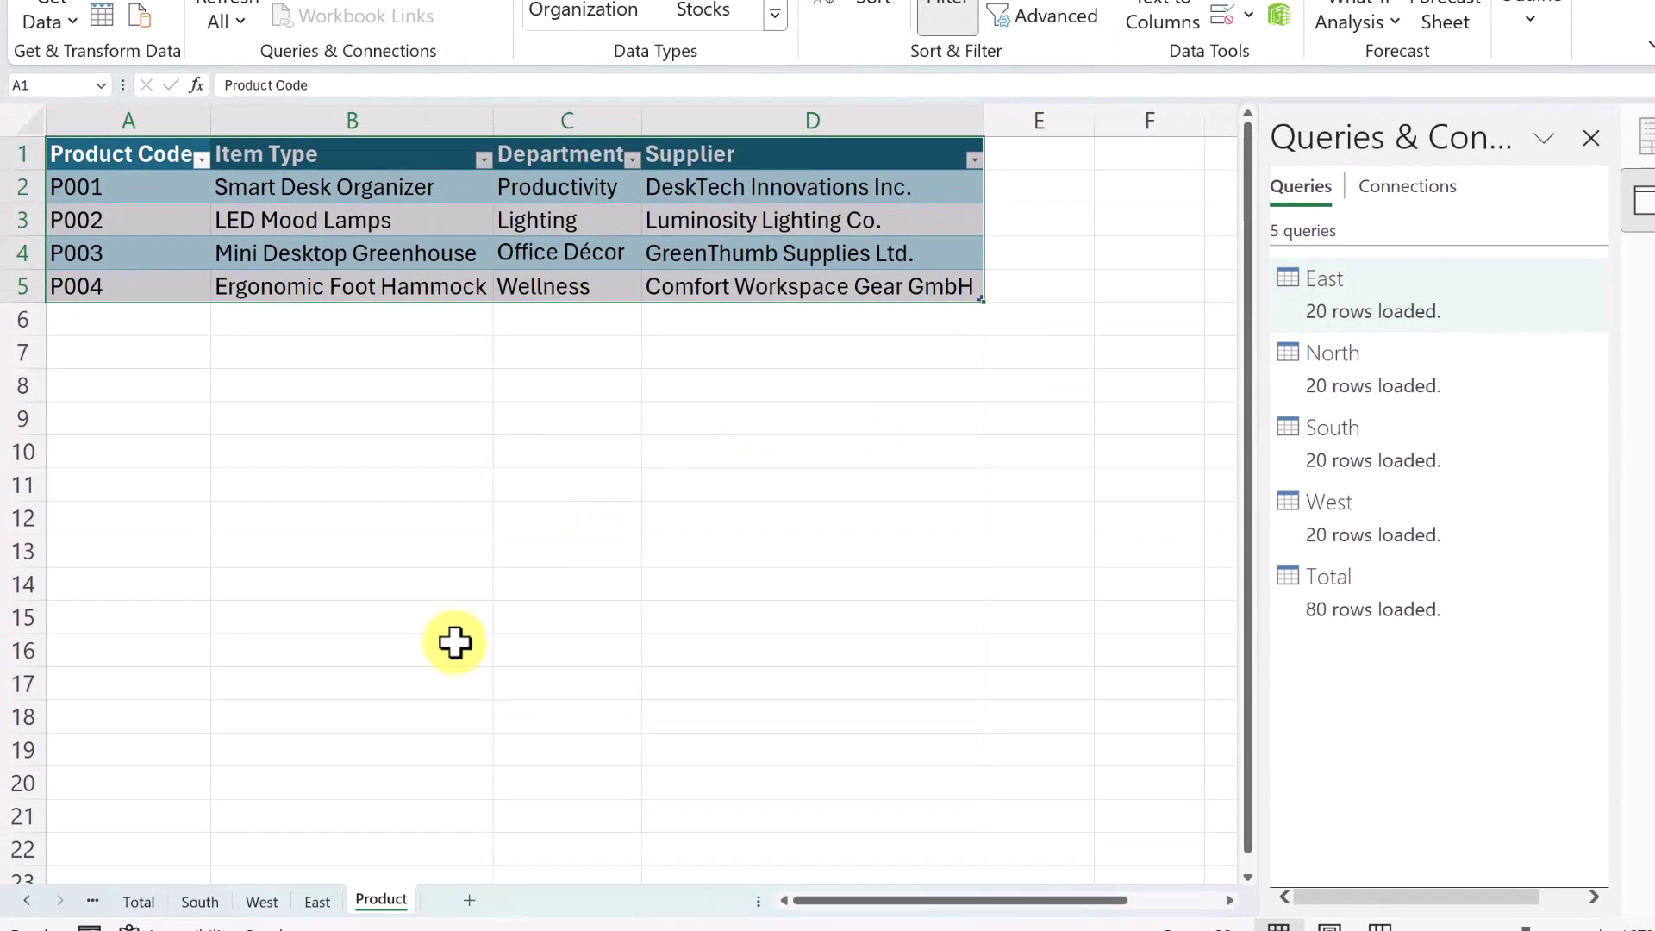
On the Total pivot, replace Product Sold in Rows with the product table's Item Type.
click(138, 900)
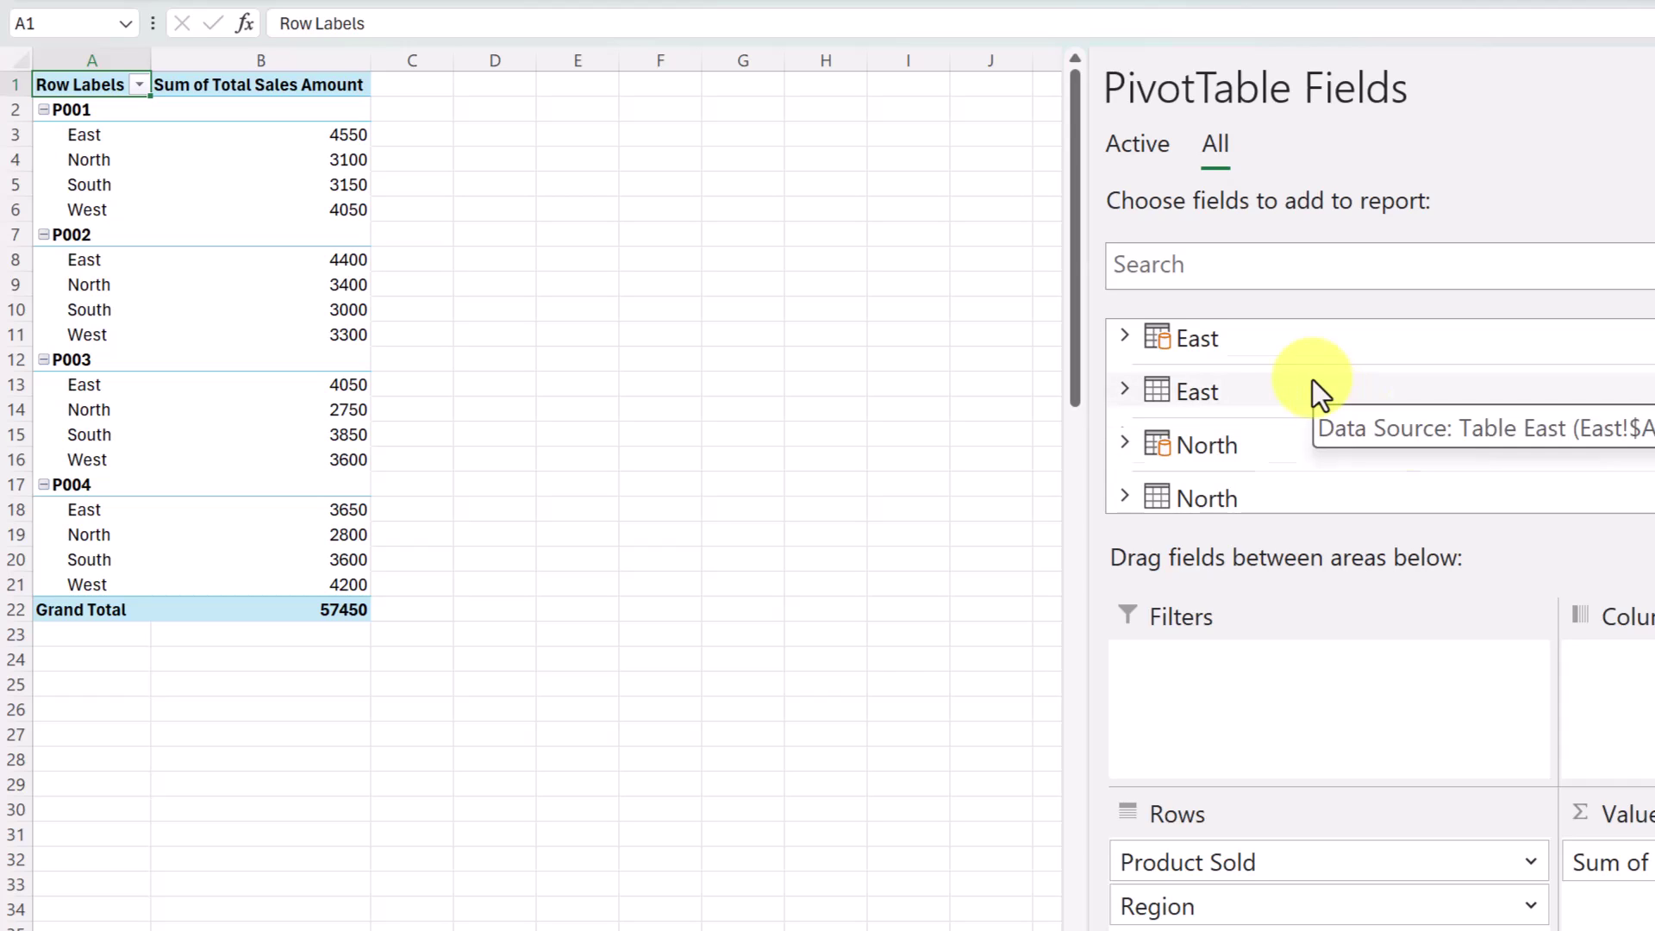
scroll(1312, 380, down, 1)
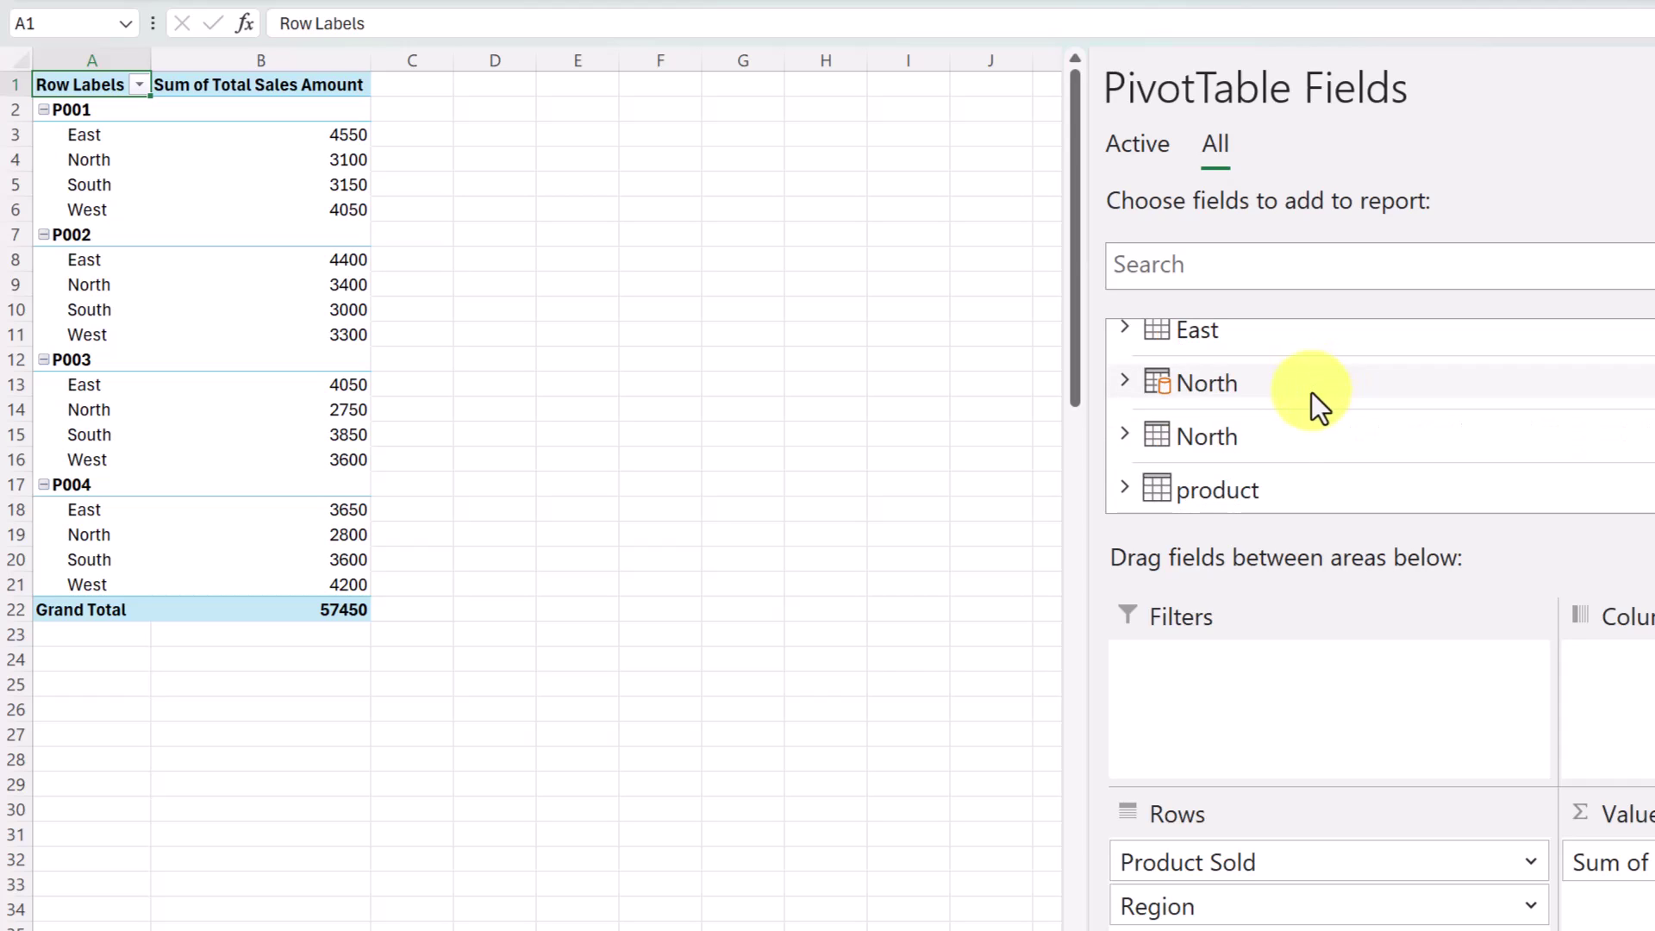
click(1125, 490)
scroll(1348, 443, down, 1)
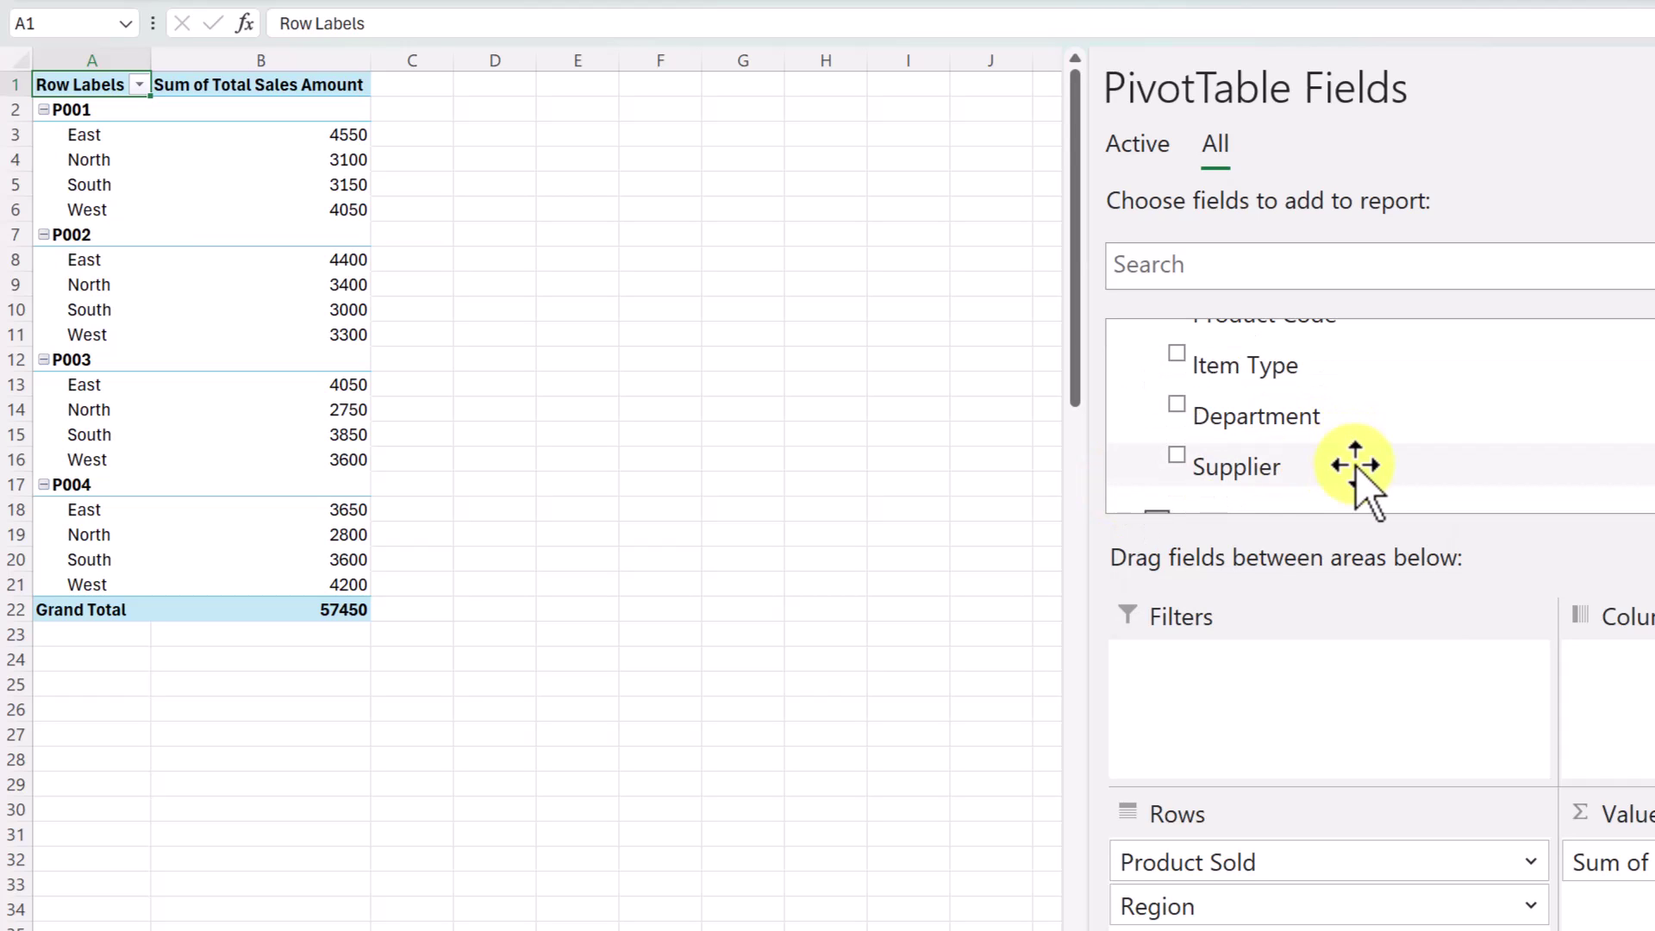
scroll(1340, 423, up, 1)
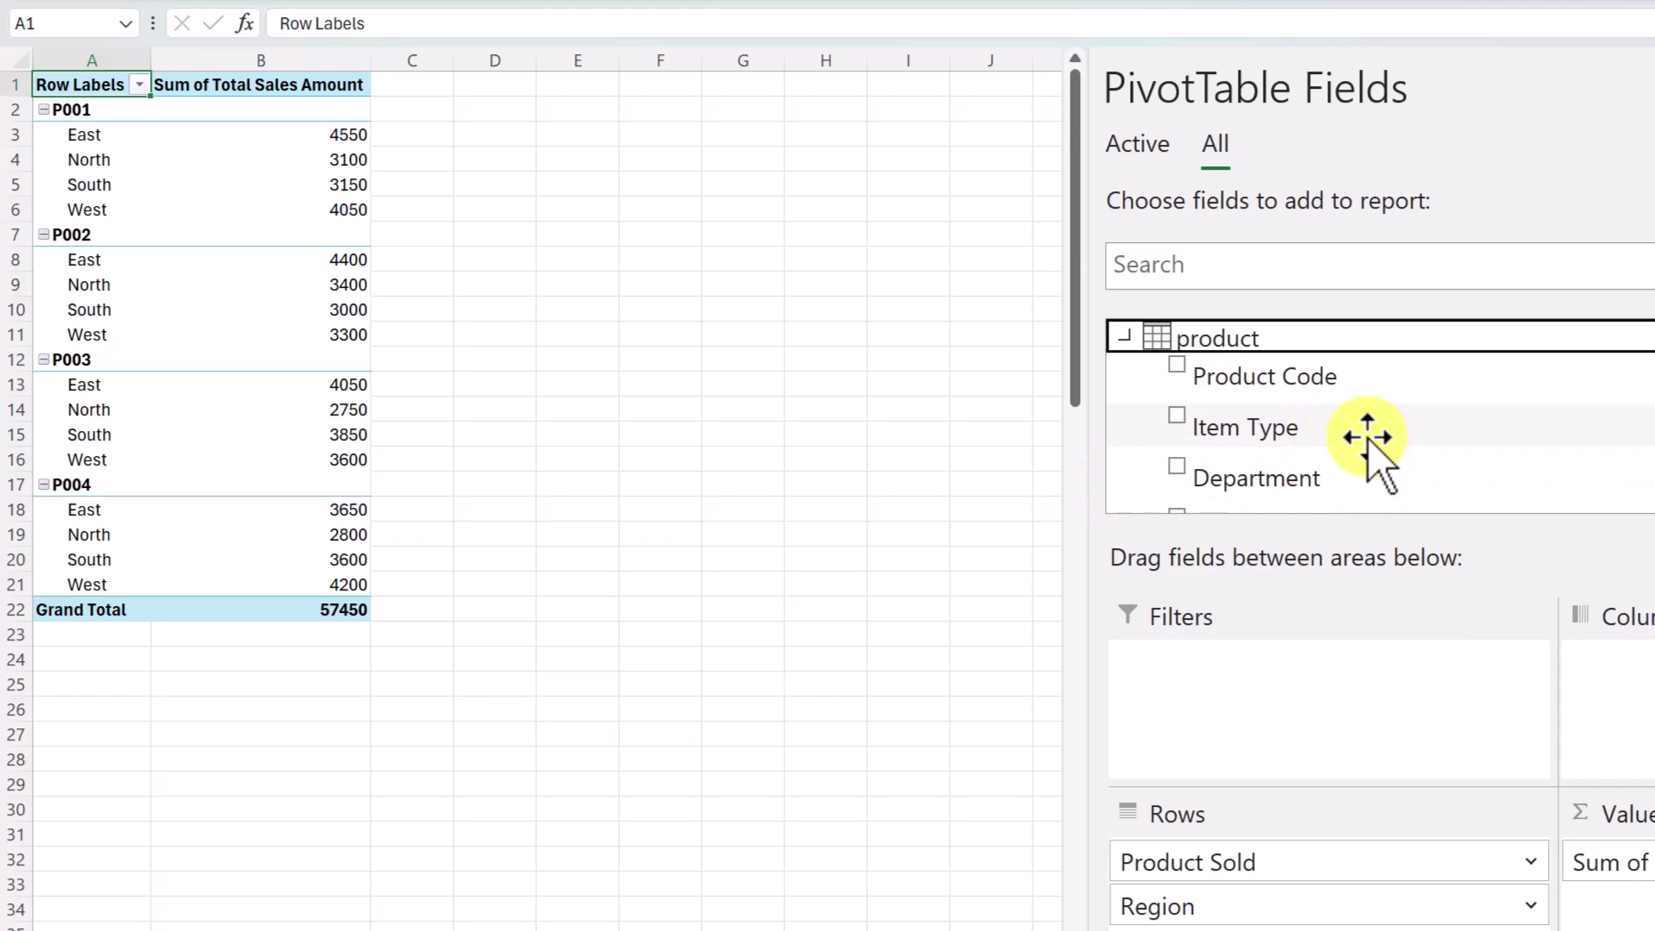
drag(1212, 425, 1212, 857)
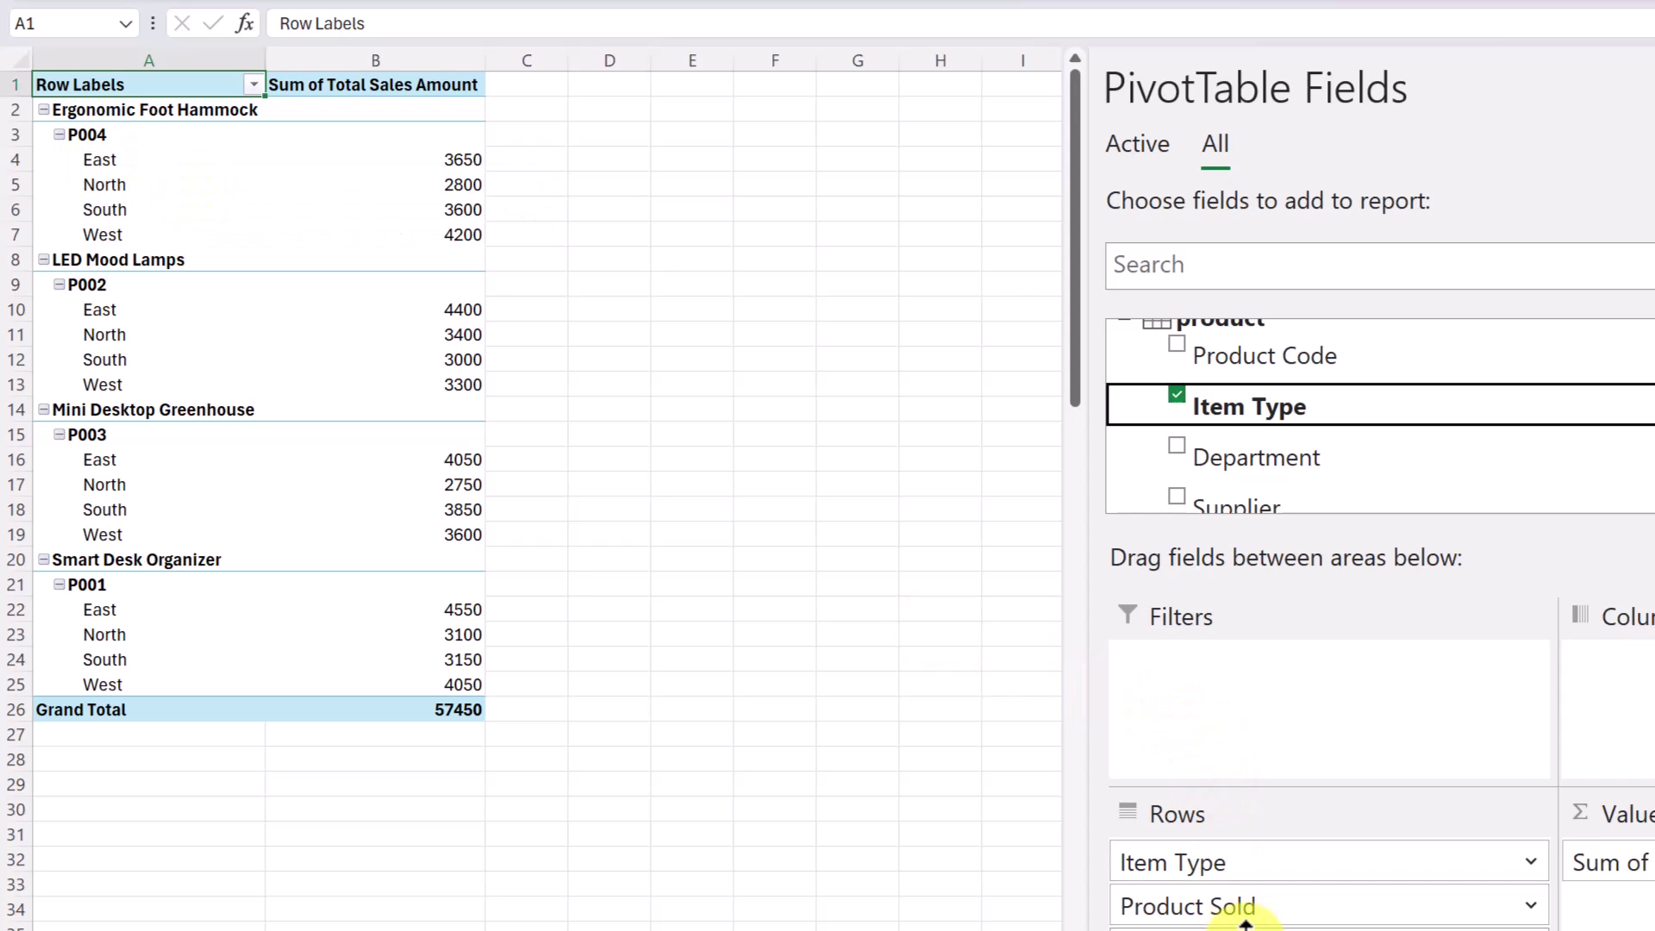
mouse_move(1246, 922)
mouse_down()
mouse_move(1219, 909)
mouse_move(1259, 908)
mouse_move(868, 801)
mouse_move(817, 736)
mouse_up()
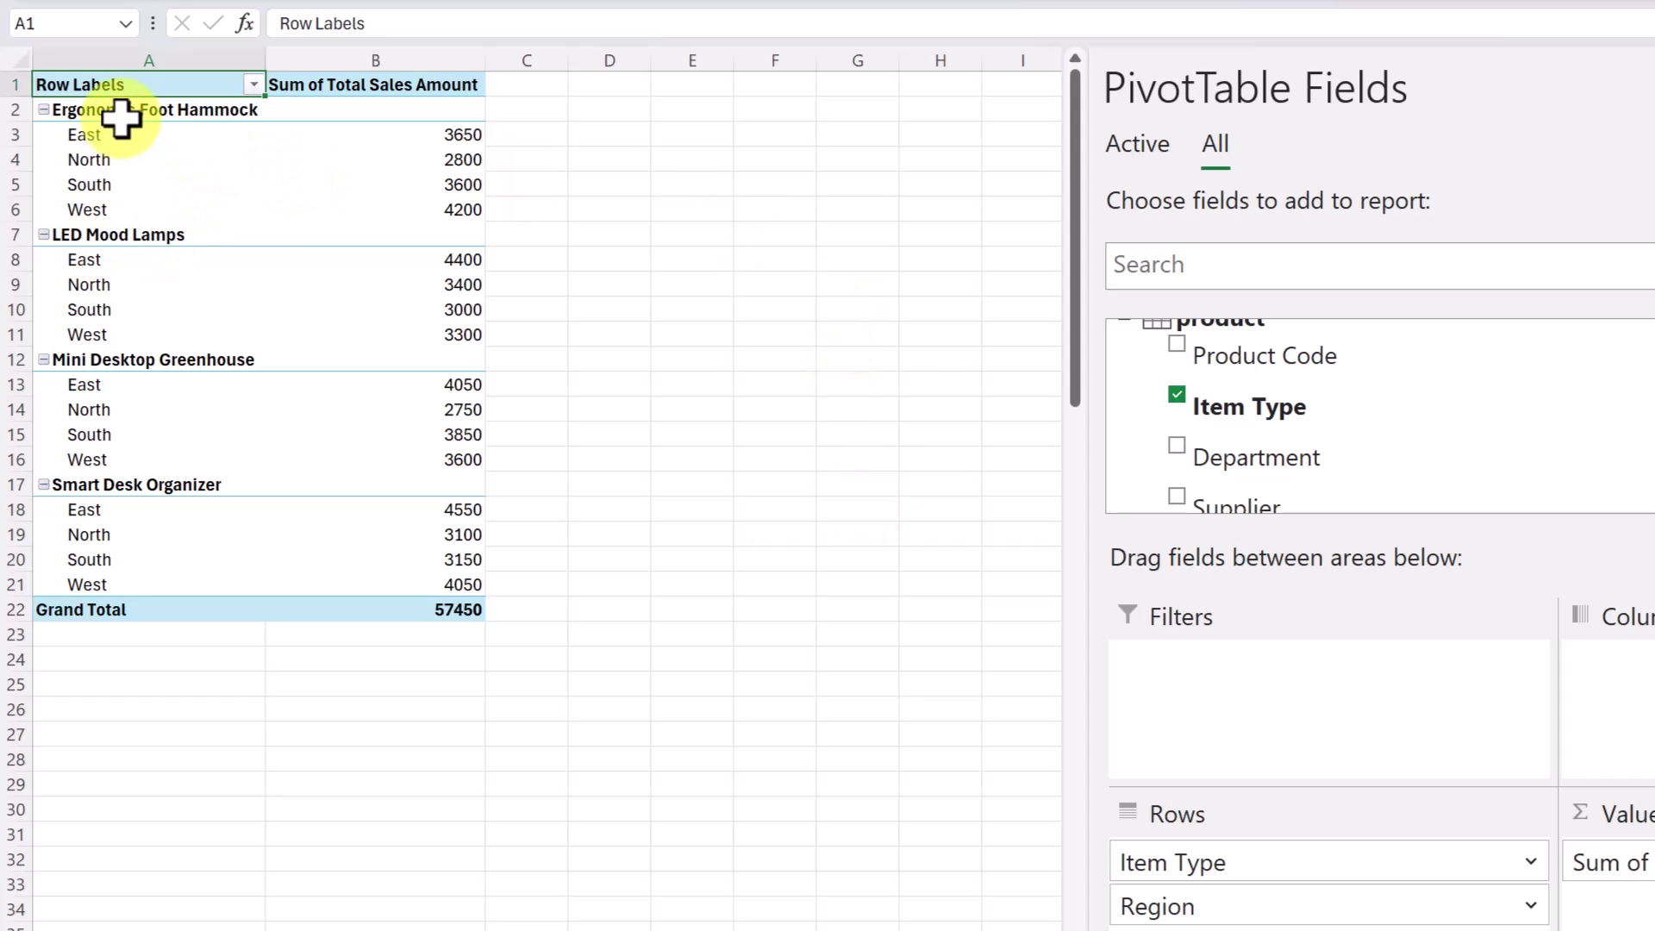
Move Region above Item Type in Rows so products list under East, North, South and West.
drag(1181, 907, 1151, 849)
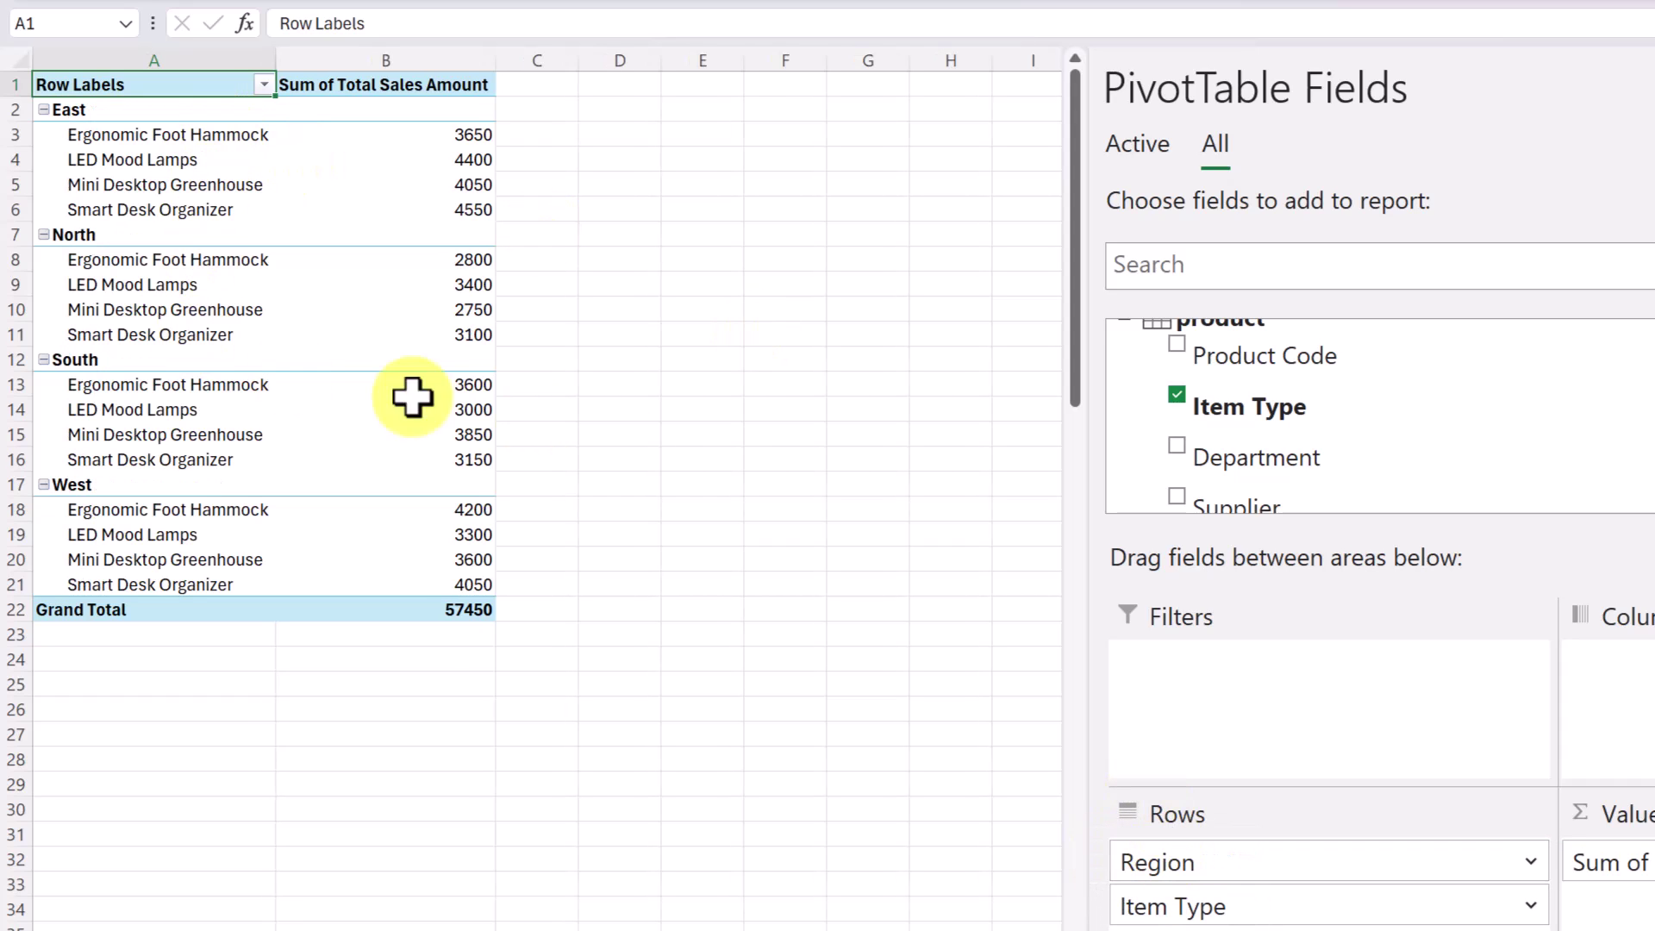